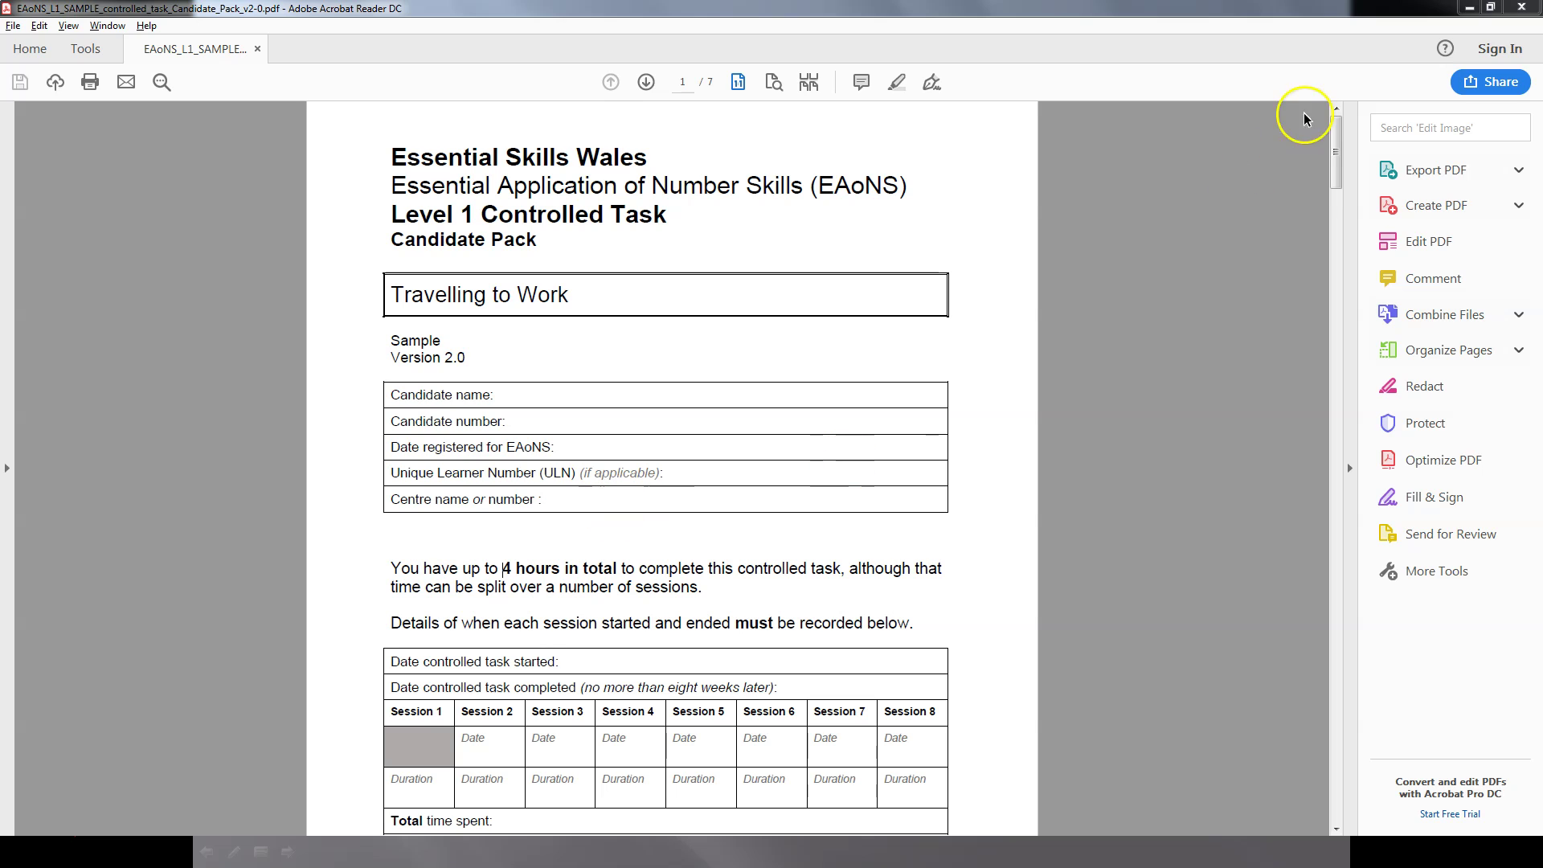
Step: Highlight the 4-hour total time limit, then the session-recording instructions and table
drag(1332, 157, 1326, 190)
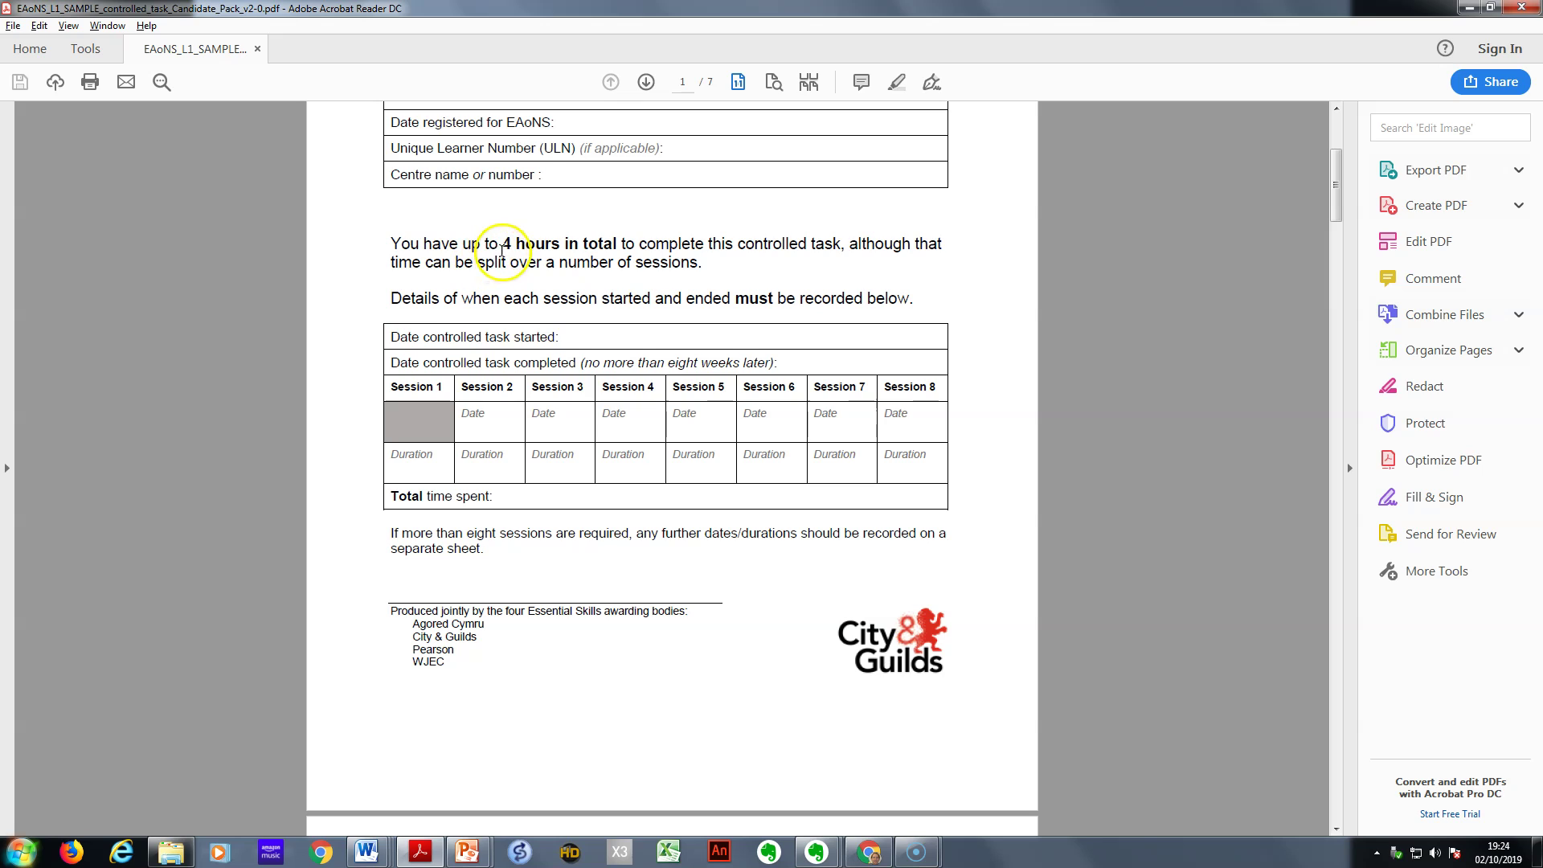
drag(504, 245, 616, 246)
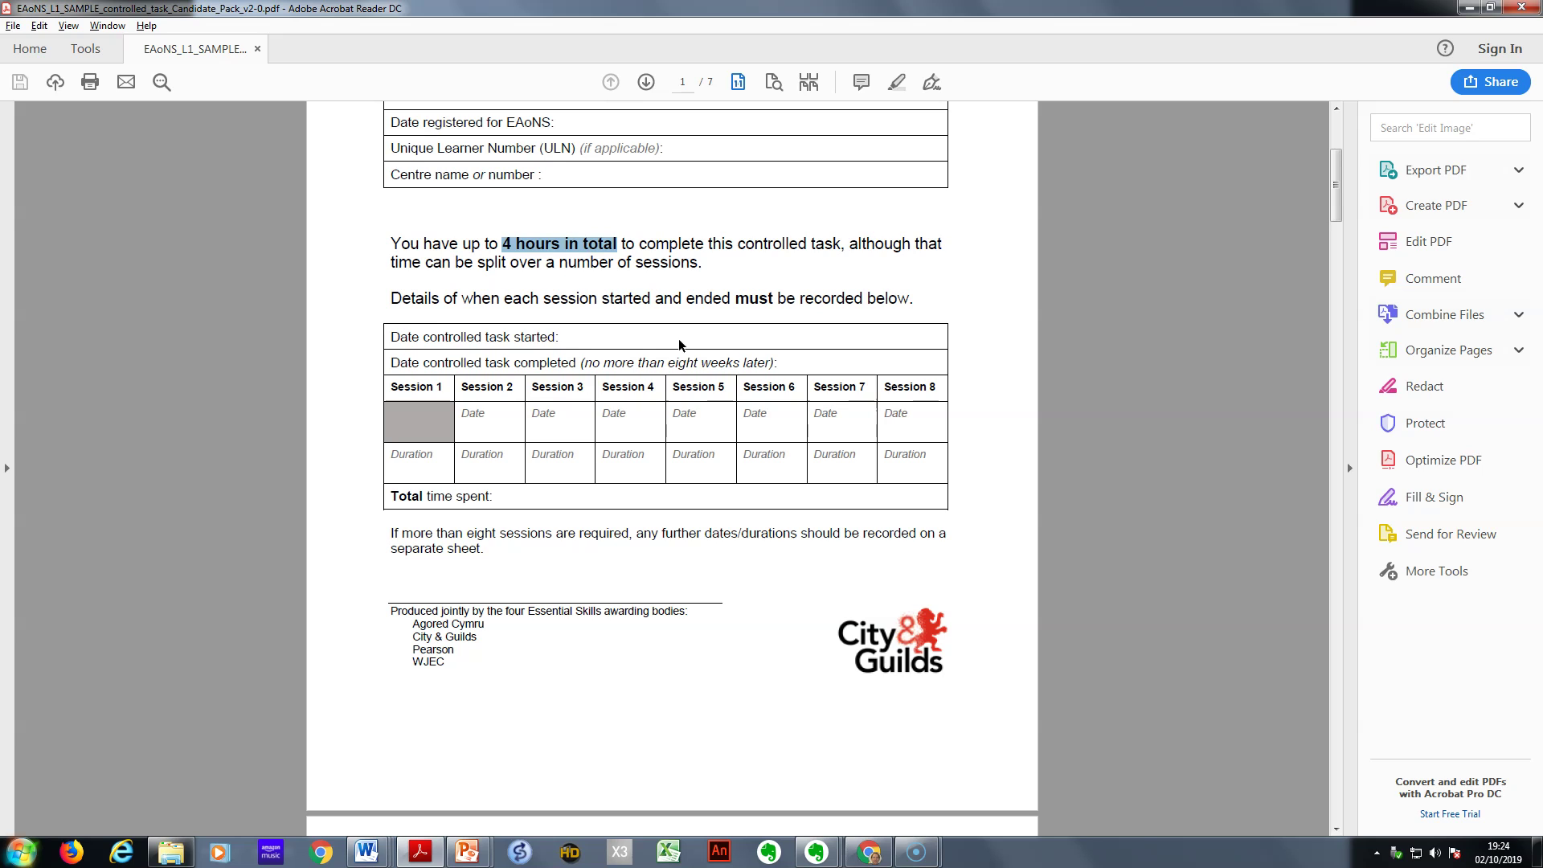
click(722, 299)
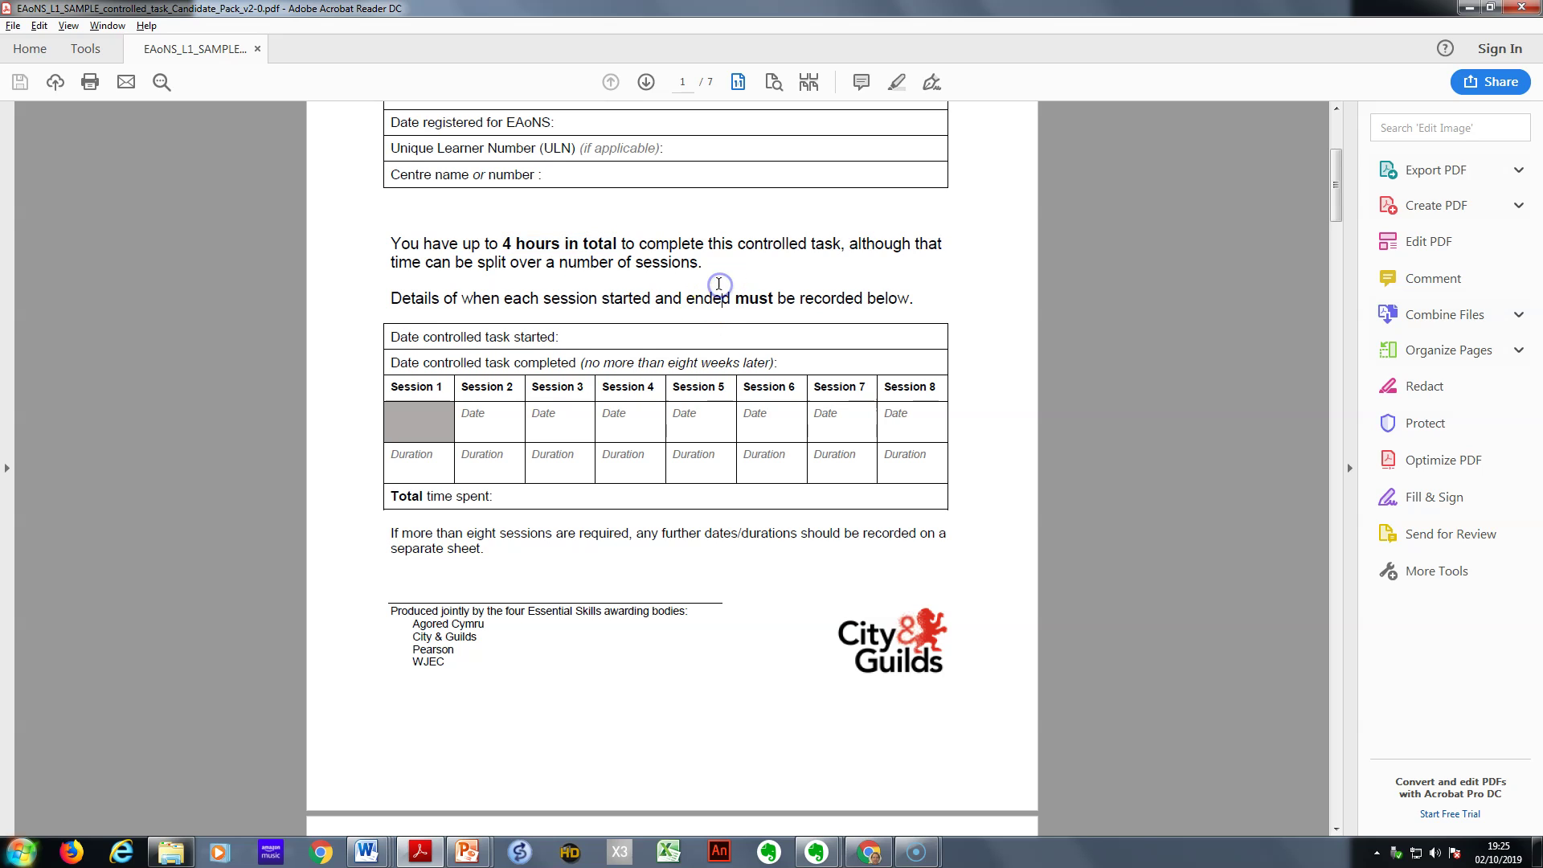
drag(390, 299, 942, 514)
click(977, 438)
Step: Highlight the Date controlled task started, Date completed and Total time spent rows in turn
click(400, 338)
drag(400, 338, 562, 336)
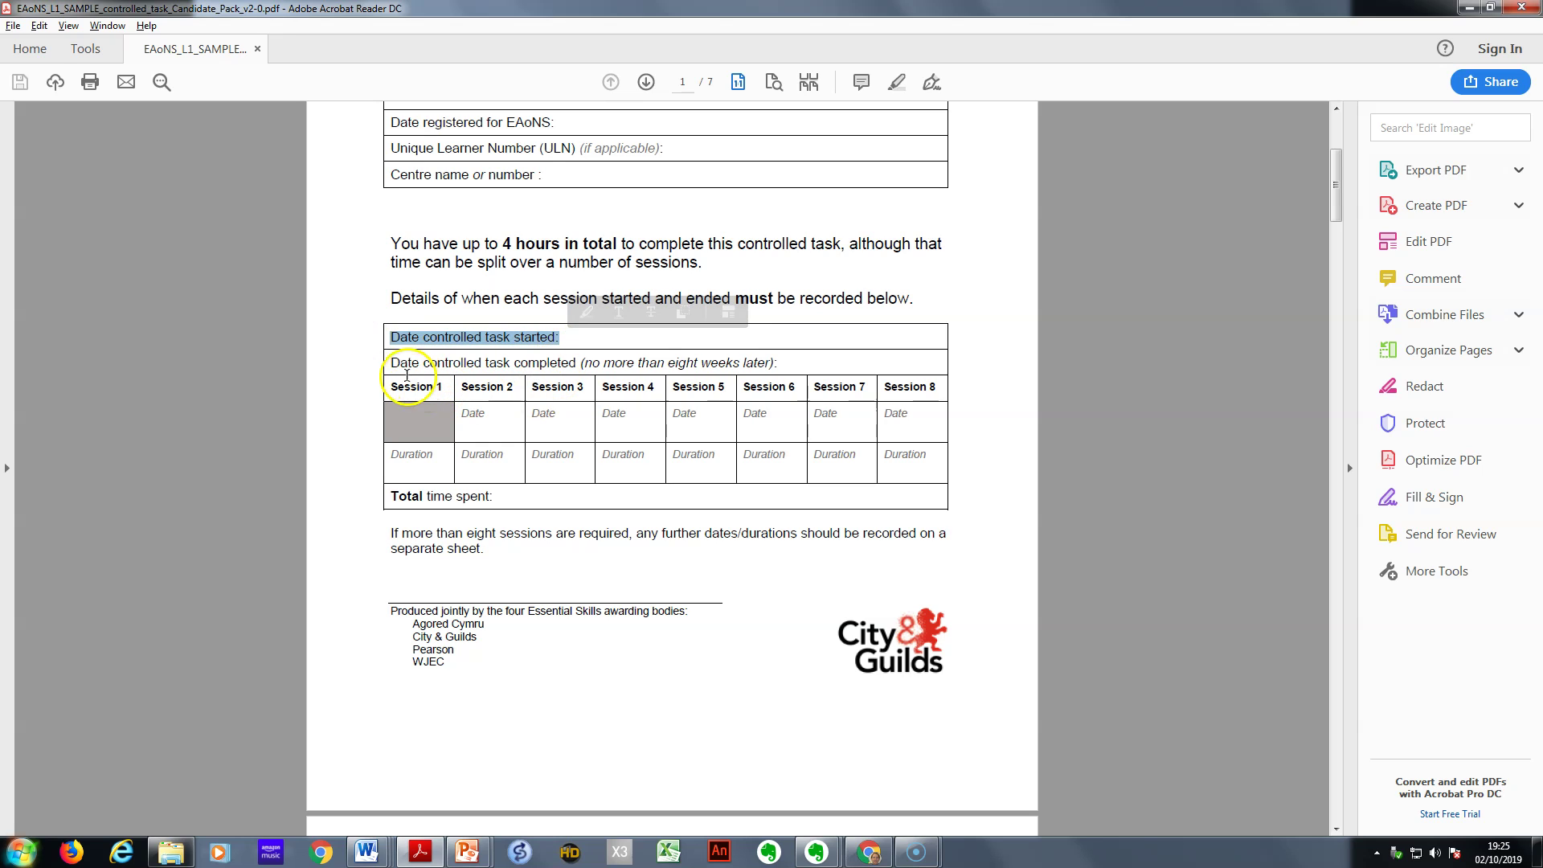
drag(390, 363, 787, 369)
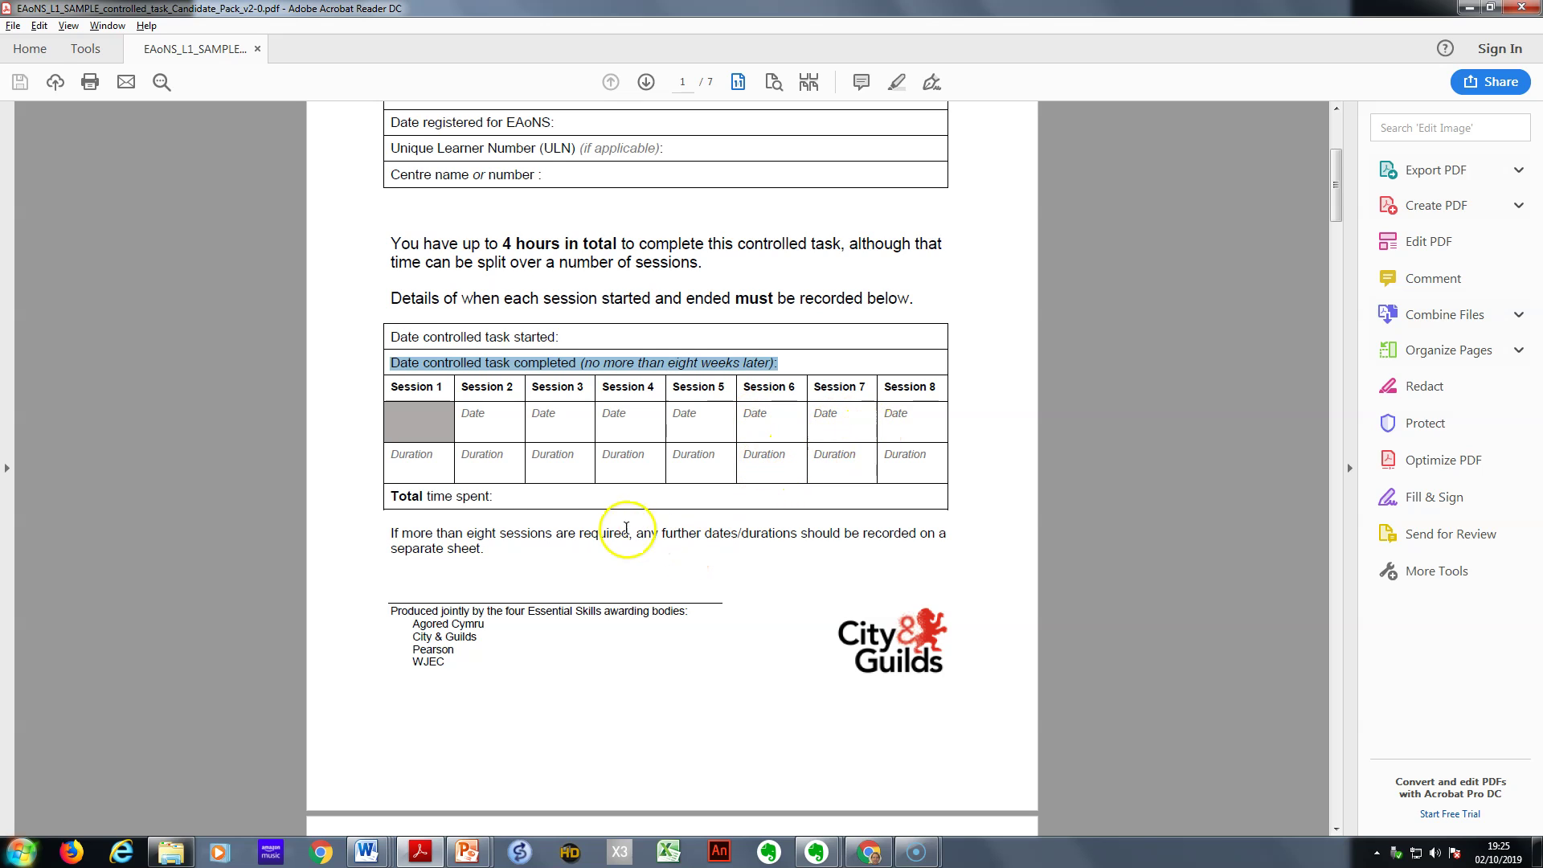
click(493, 502)
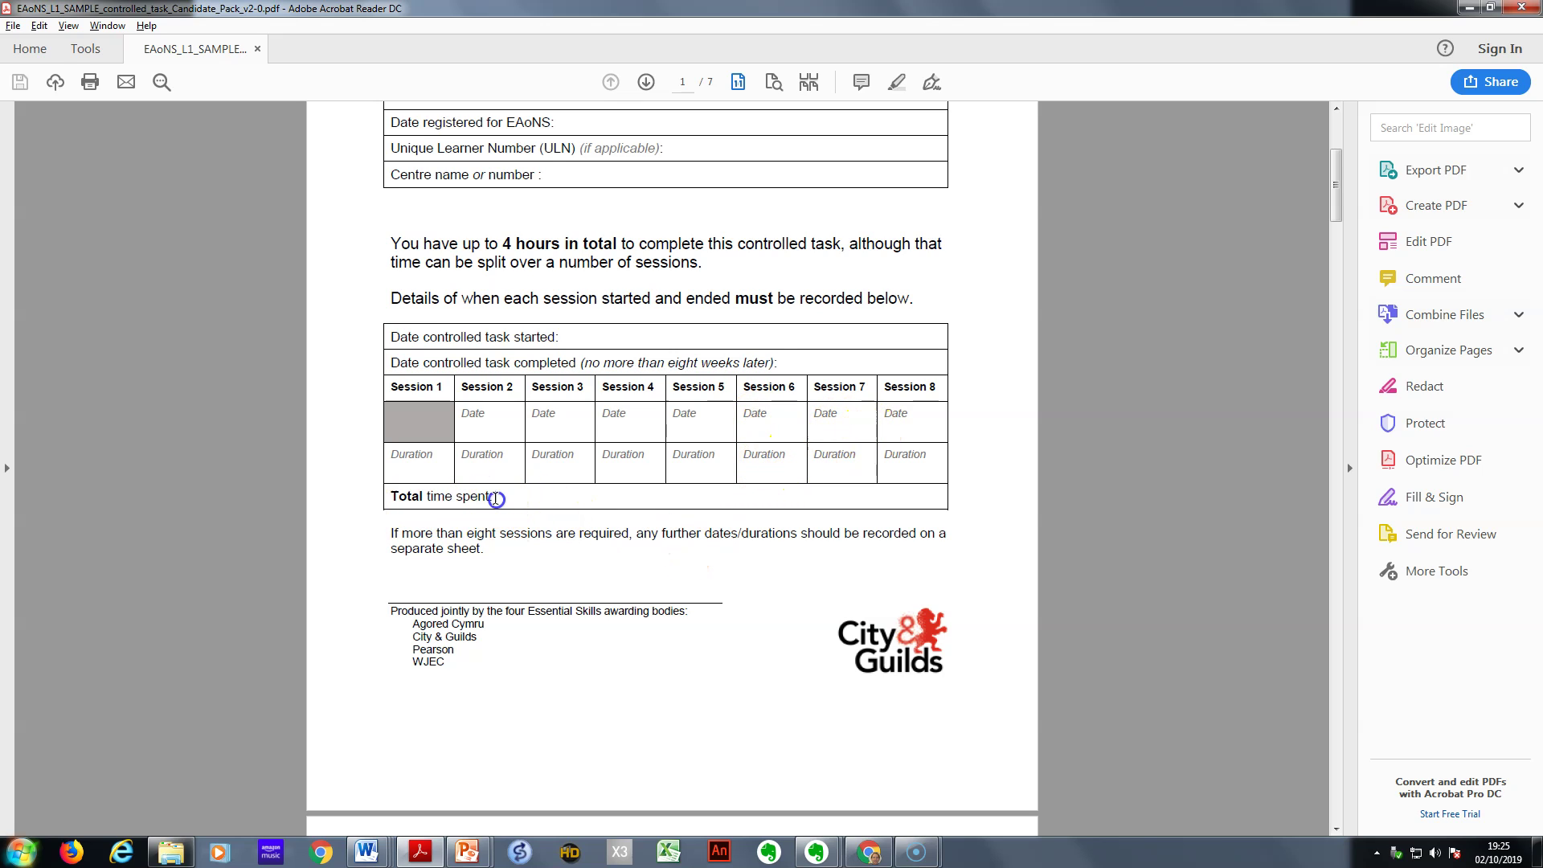
click(493, 503)
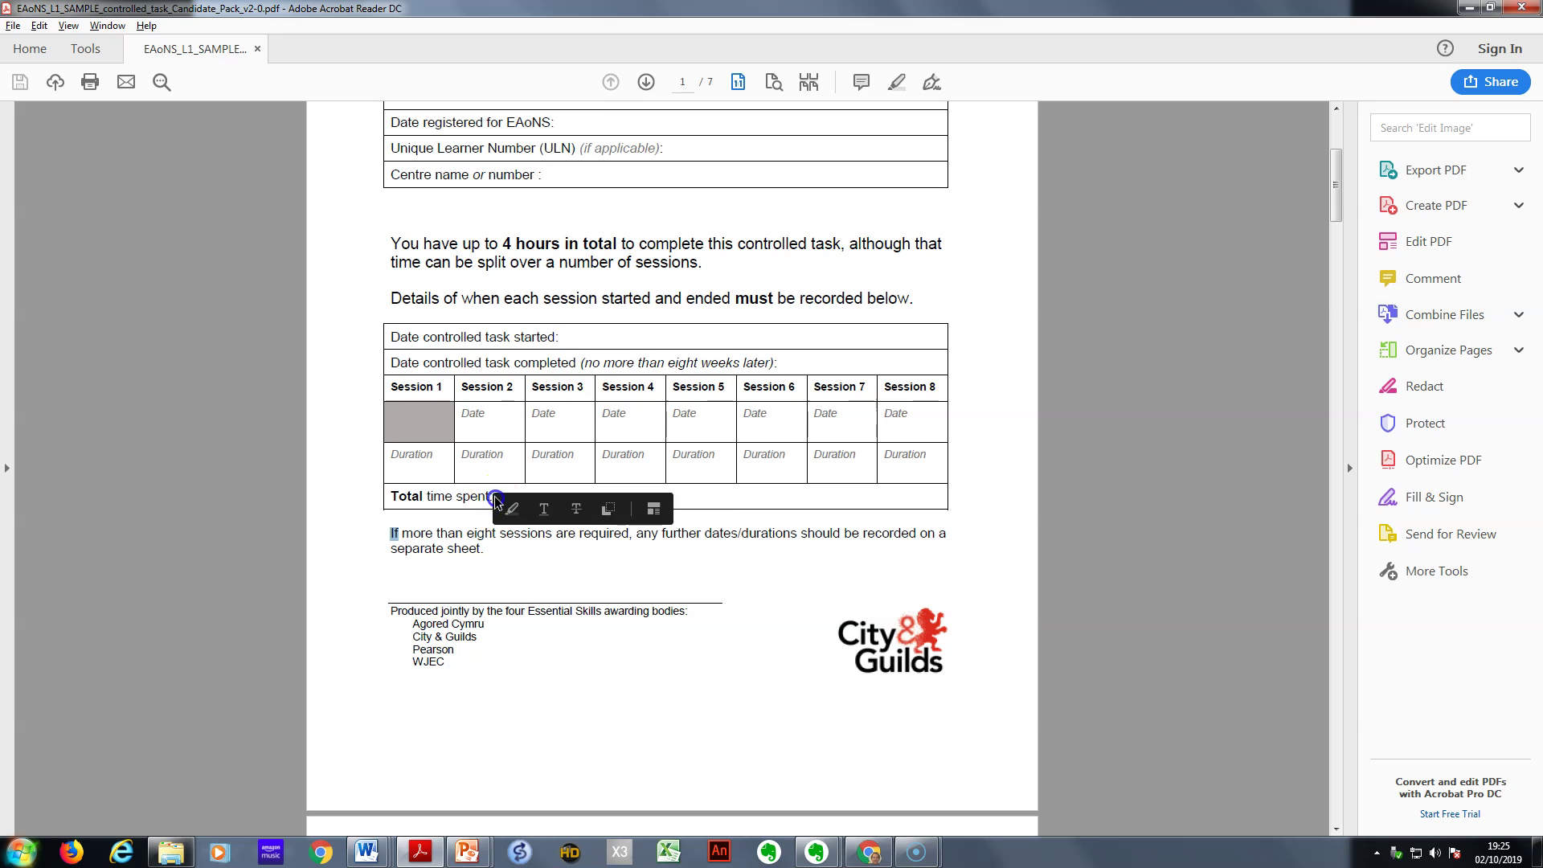
drag(394, 496, 494, 496)
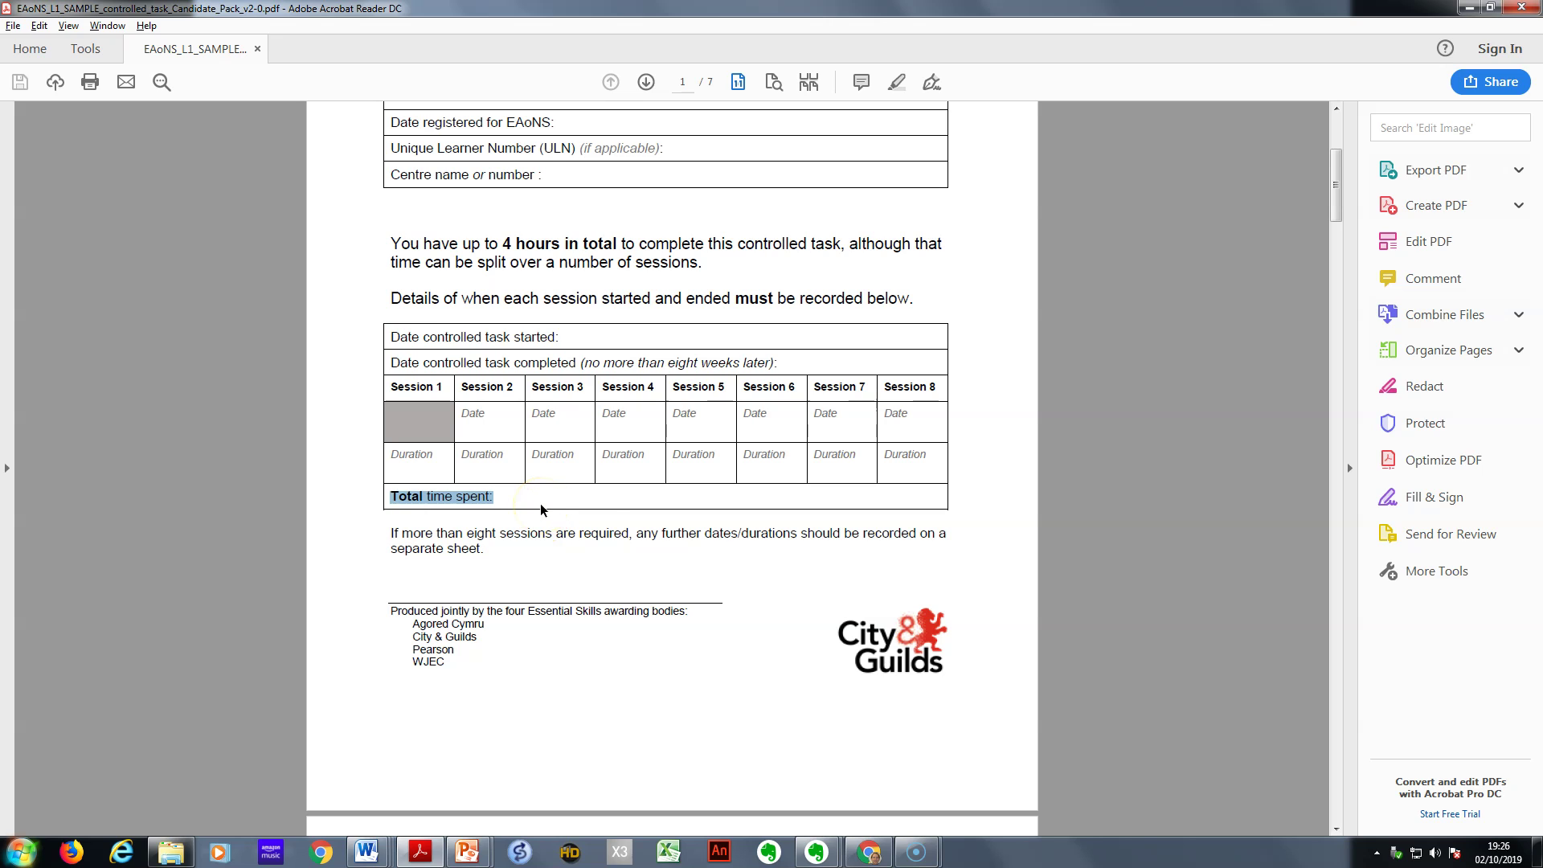
click(591, 504)
Step: Scroll through page 2's supervision, own-work and declaration rules to the top of page 3
scroll(592, 502, down, 3)
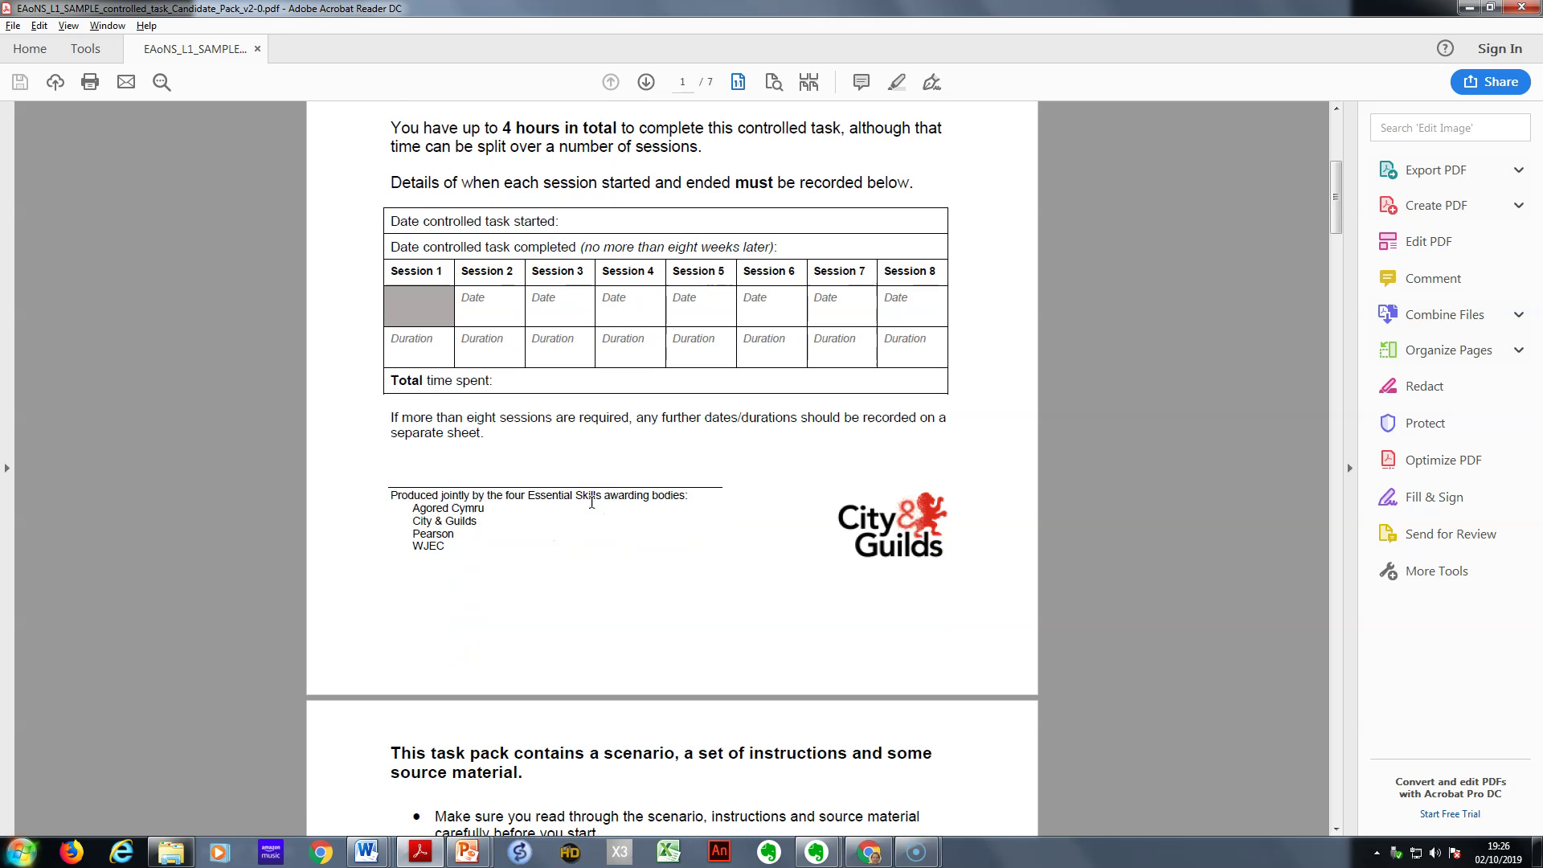
scroll(591, 502, down, 5)
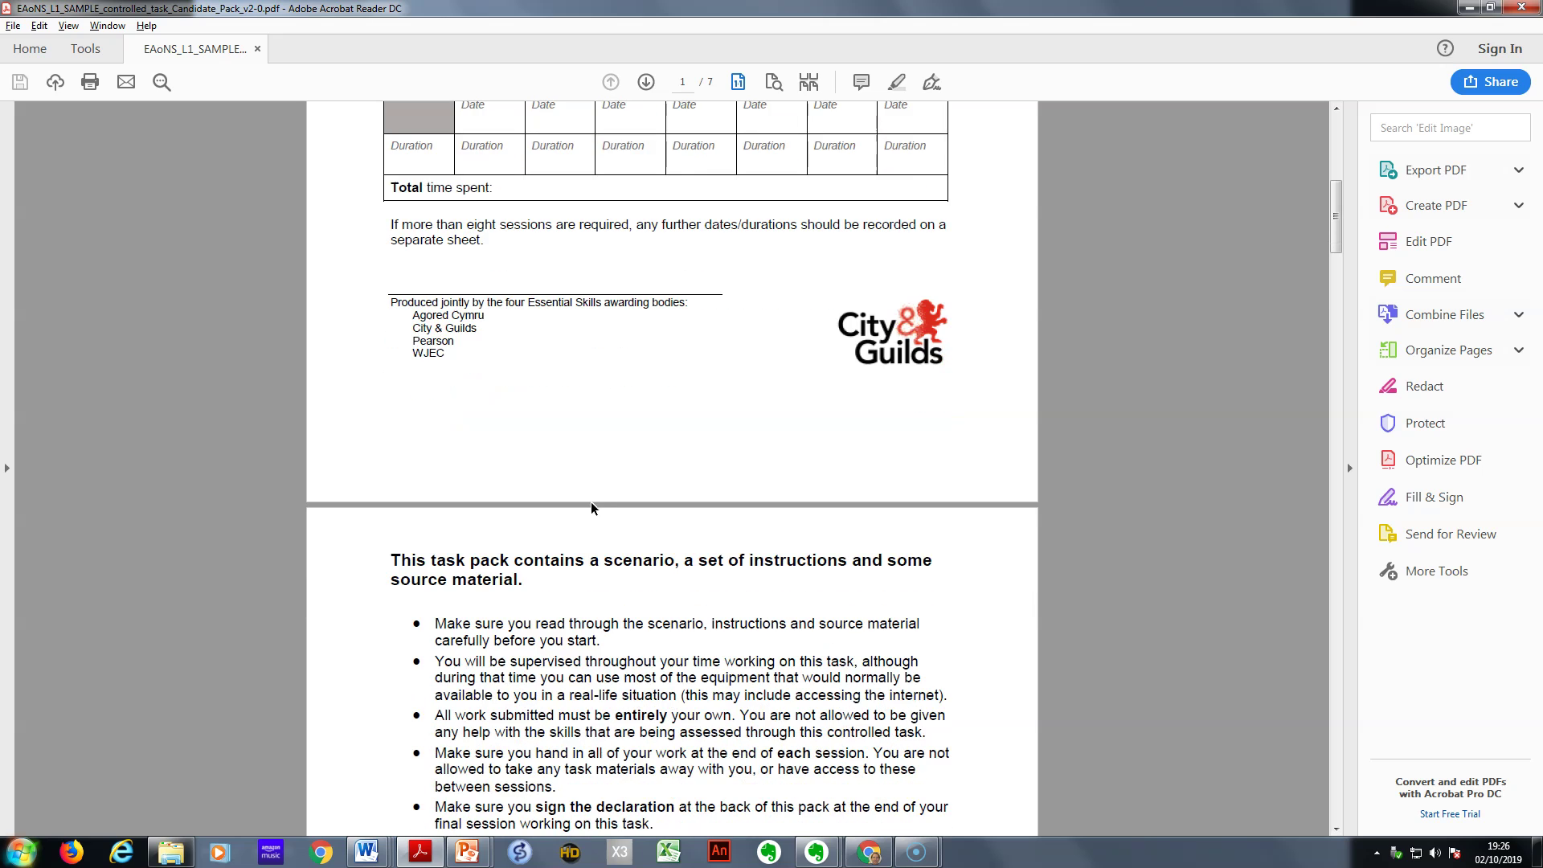
scroll(591, 503, down, 5)
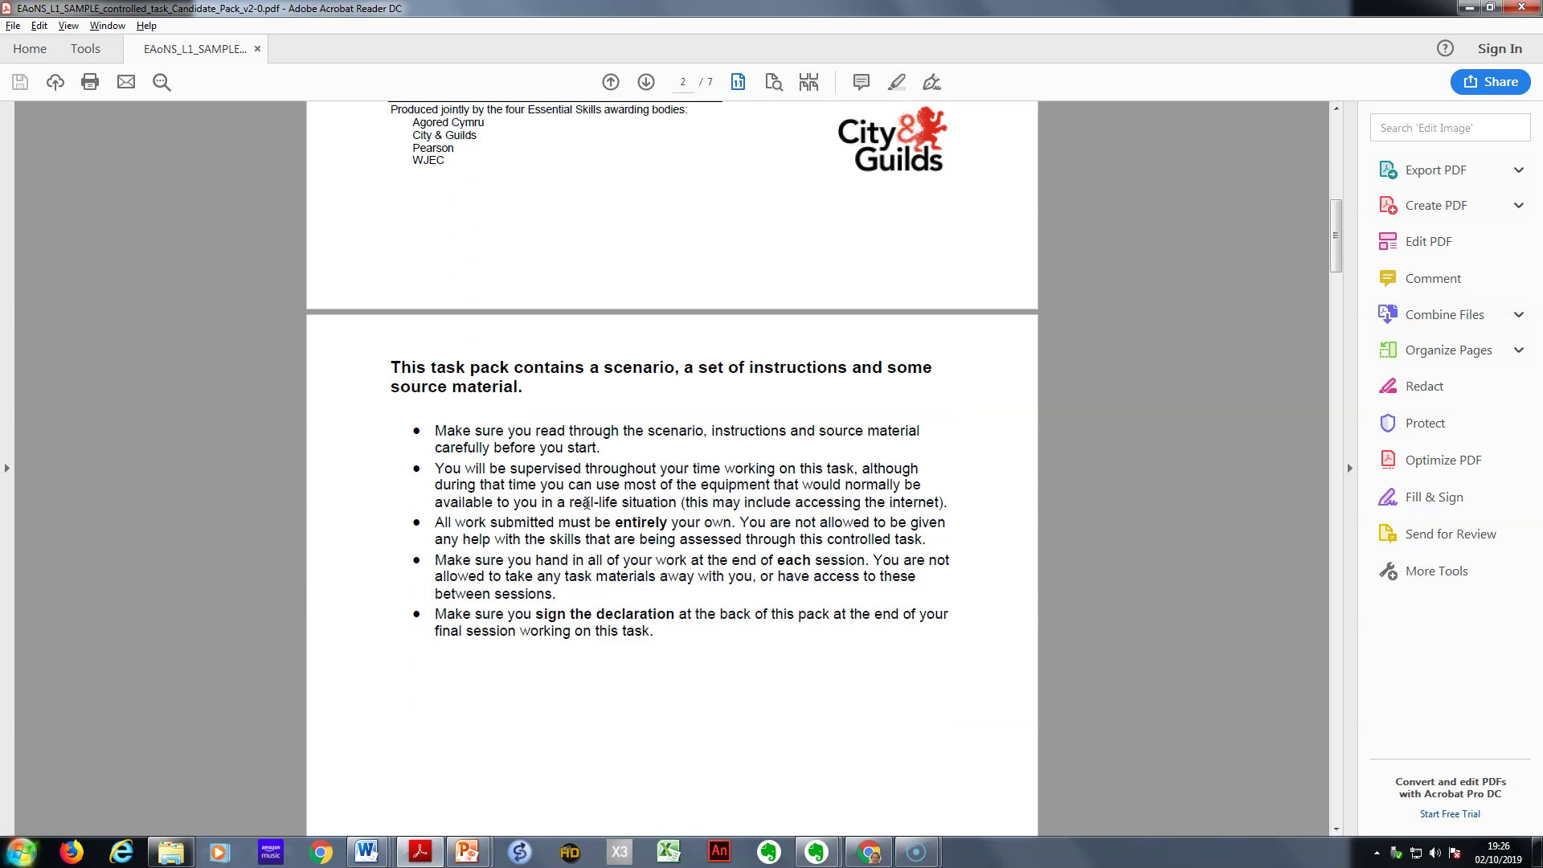
click(555, 493)
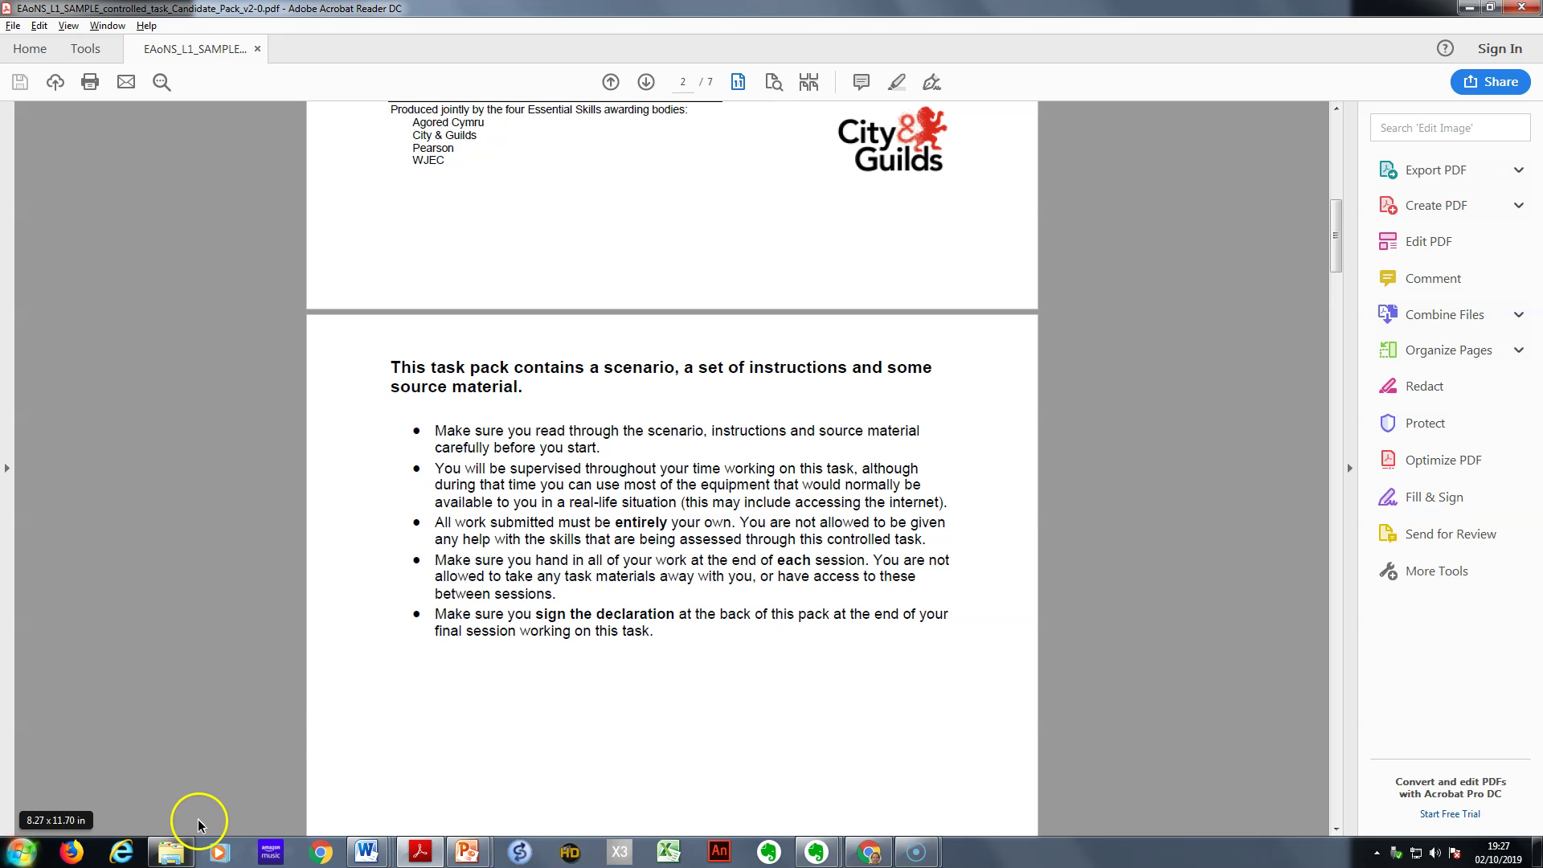
scroll(378, 616, down, 3)
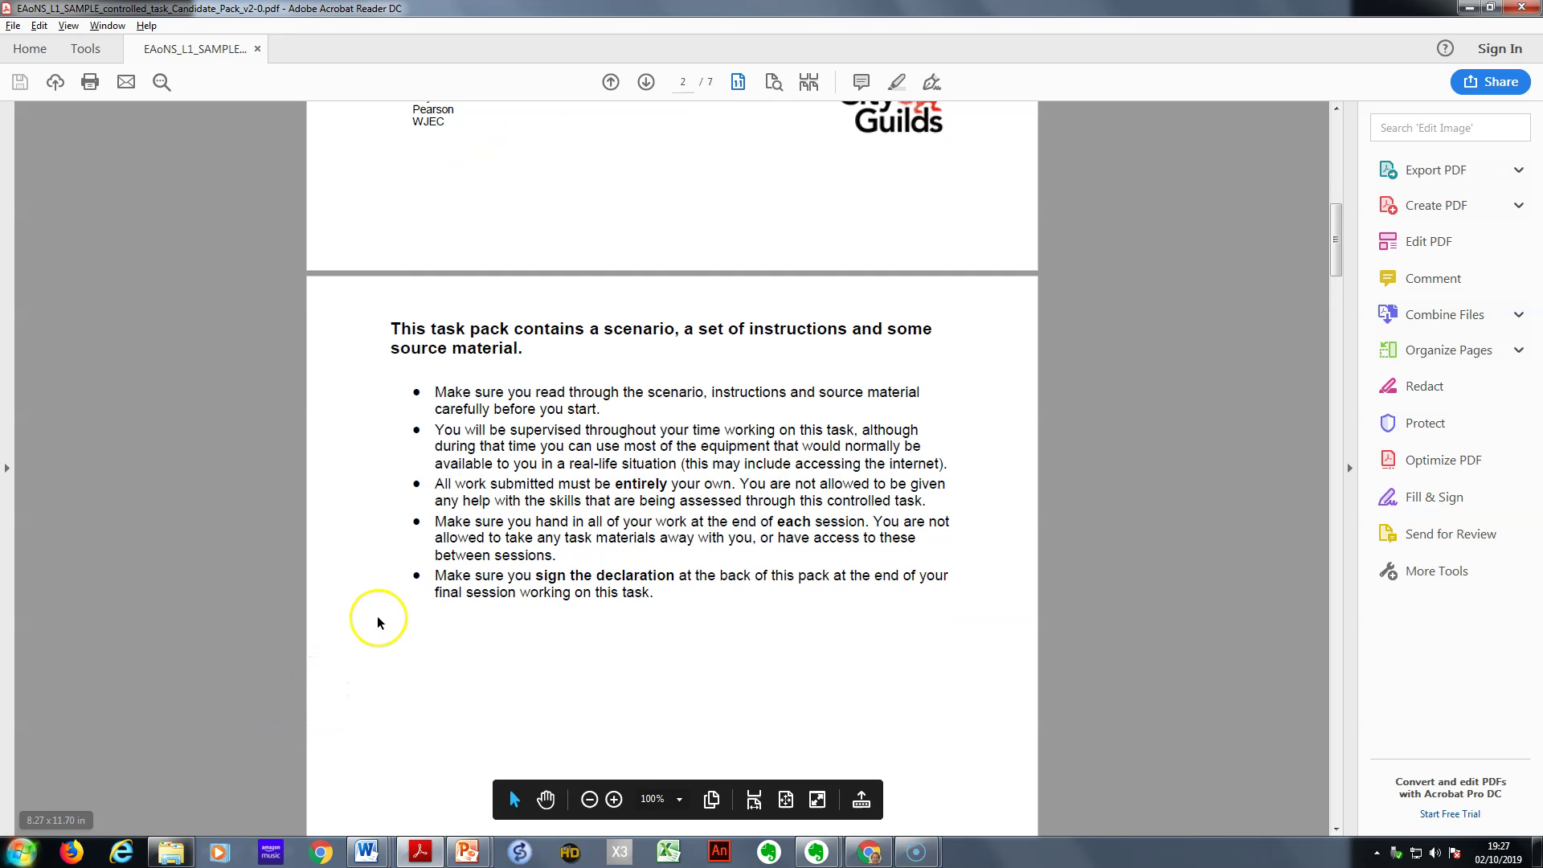
scroll(377, 623, down, 12)
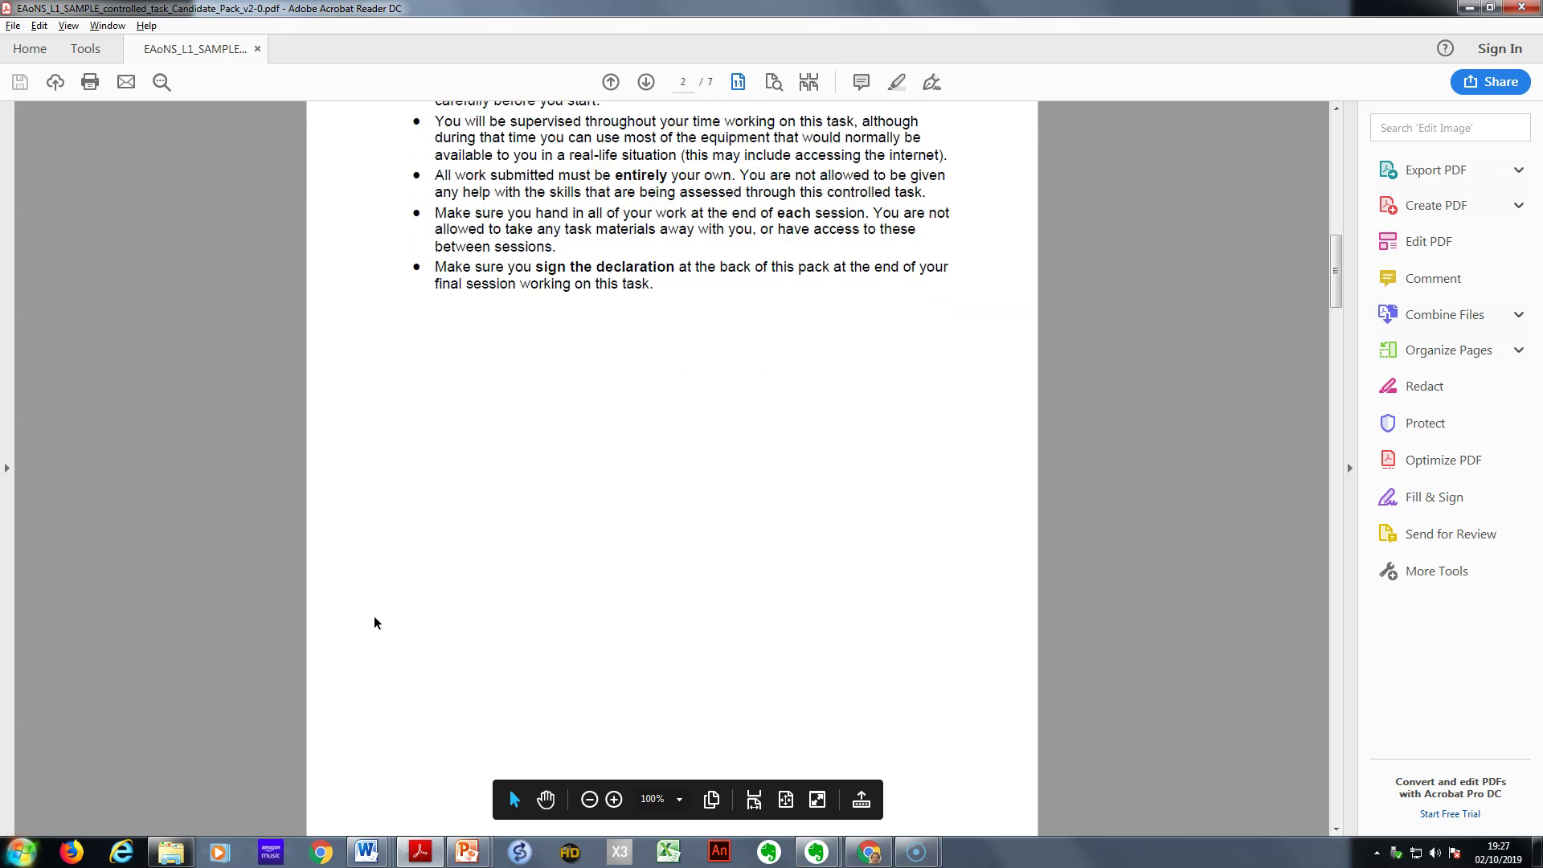
Step: Highlight the Travelling to Work scenario and aims box on page 3, then clear the selection
scroll(369, 623, down, 9)
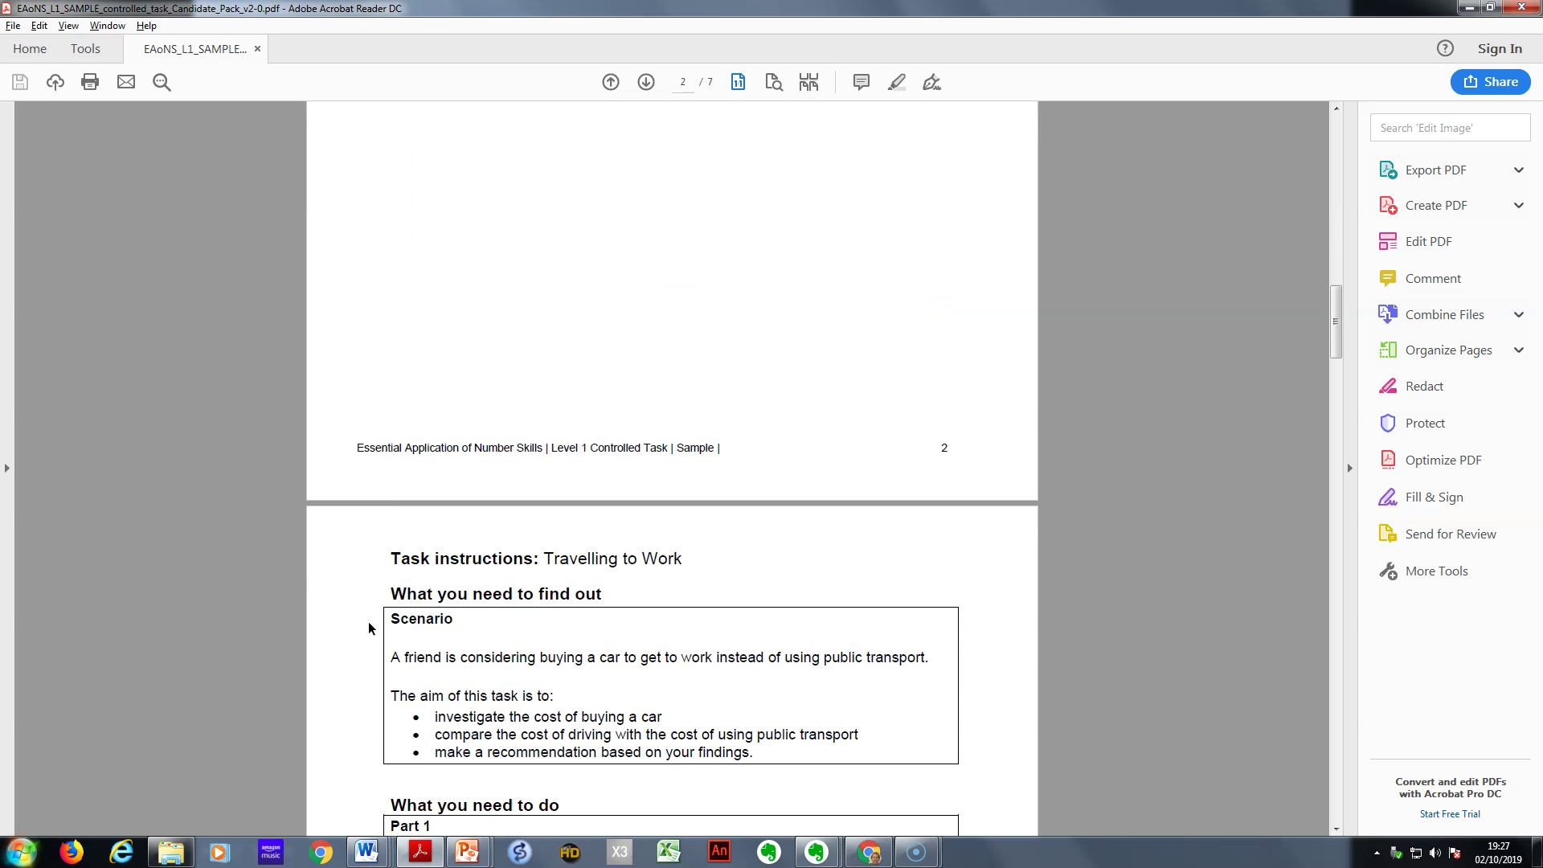
scroll(369, 628, down, 4)
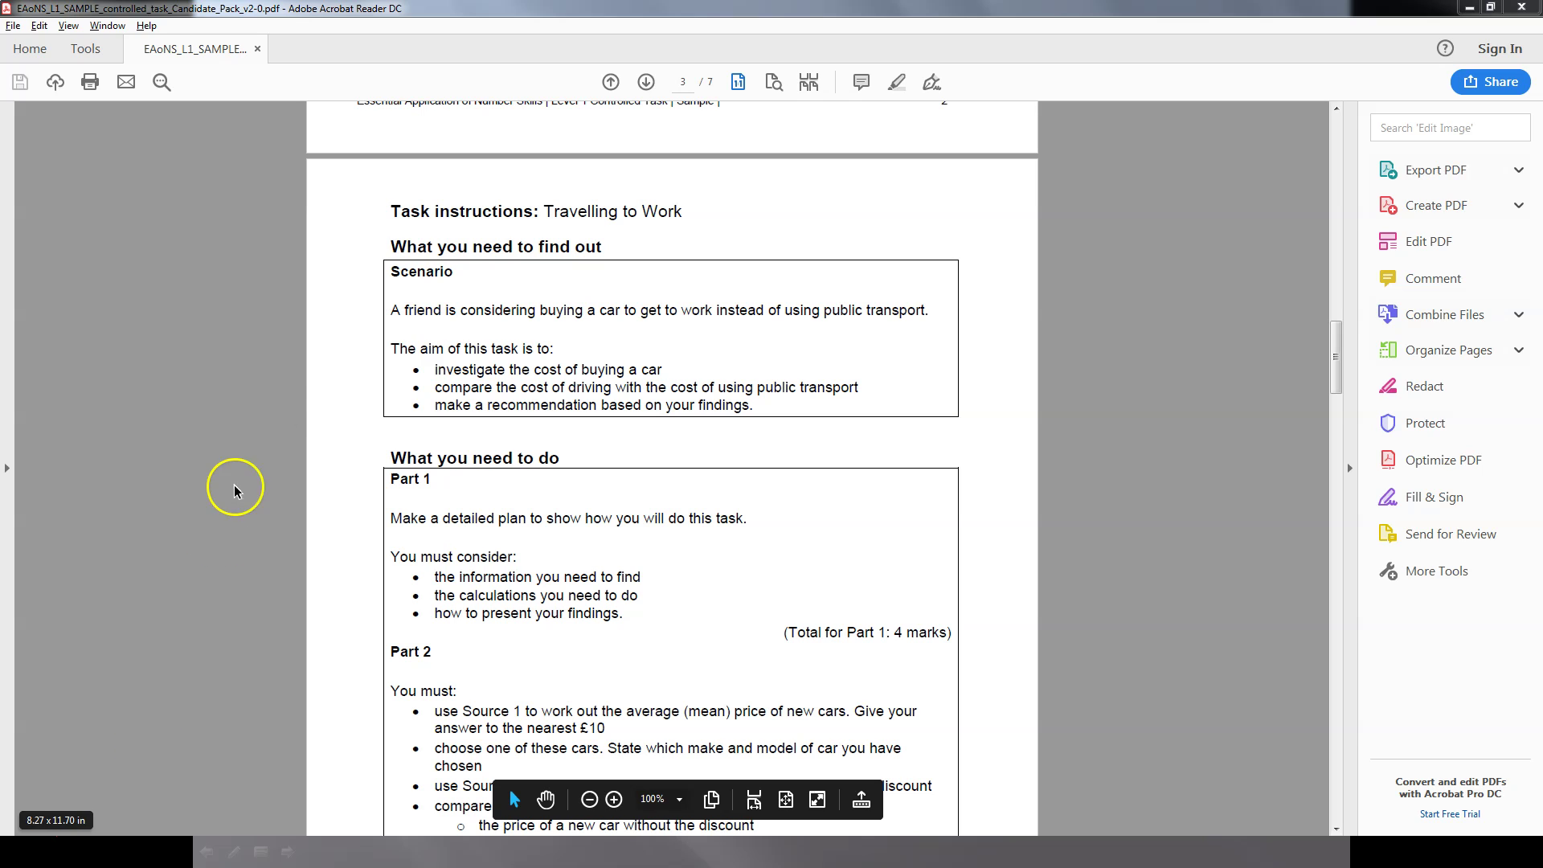
mouse_move(388, 271)
mouse_down()
mouse_move(633, 347)
mouse_move(751, 406)
mouse_move(385, 312)
mouse_move(392, 267)
mouse_up()
click(744, 407)
click(859, 453)
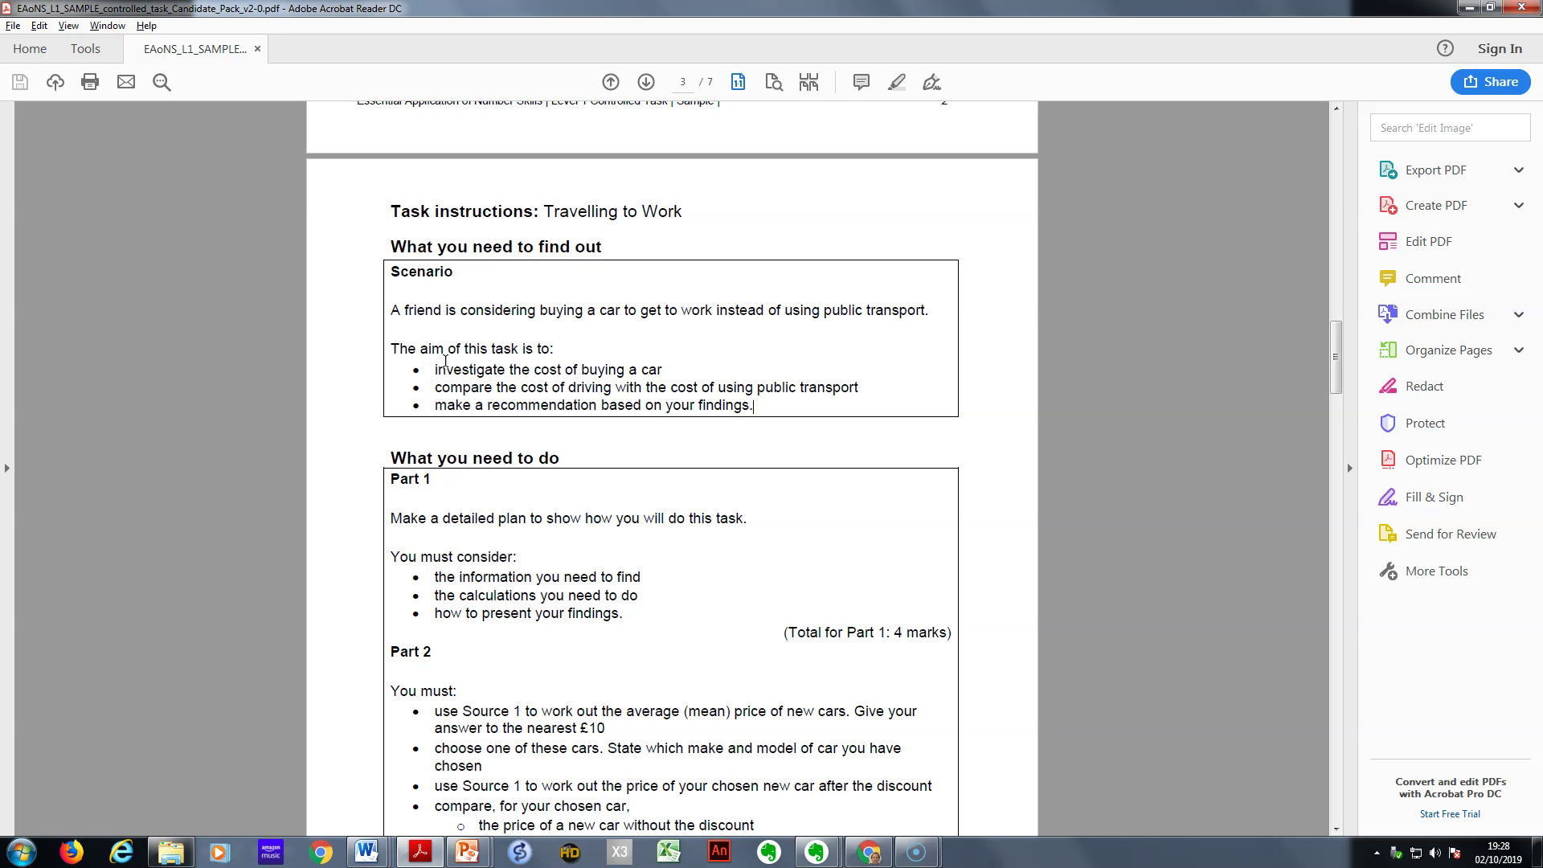
Step: Scroll down past the Part 2 rules, starting with the one no-calculator calculation, toward Part 3
scroll(445, 361, down, 3)
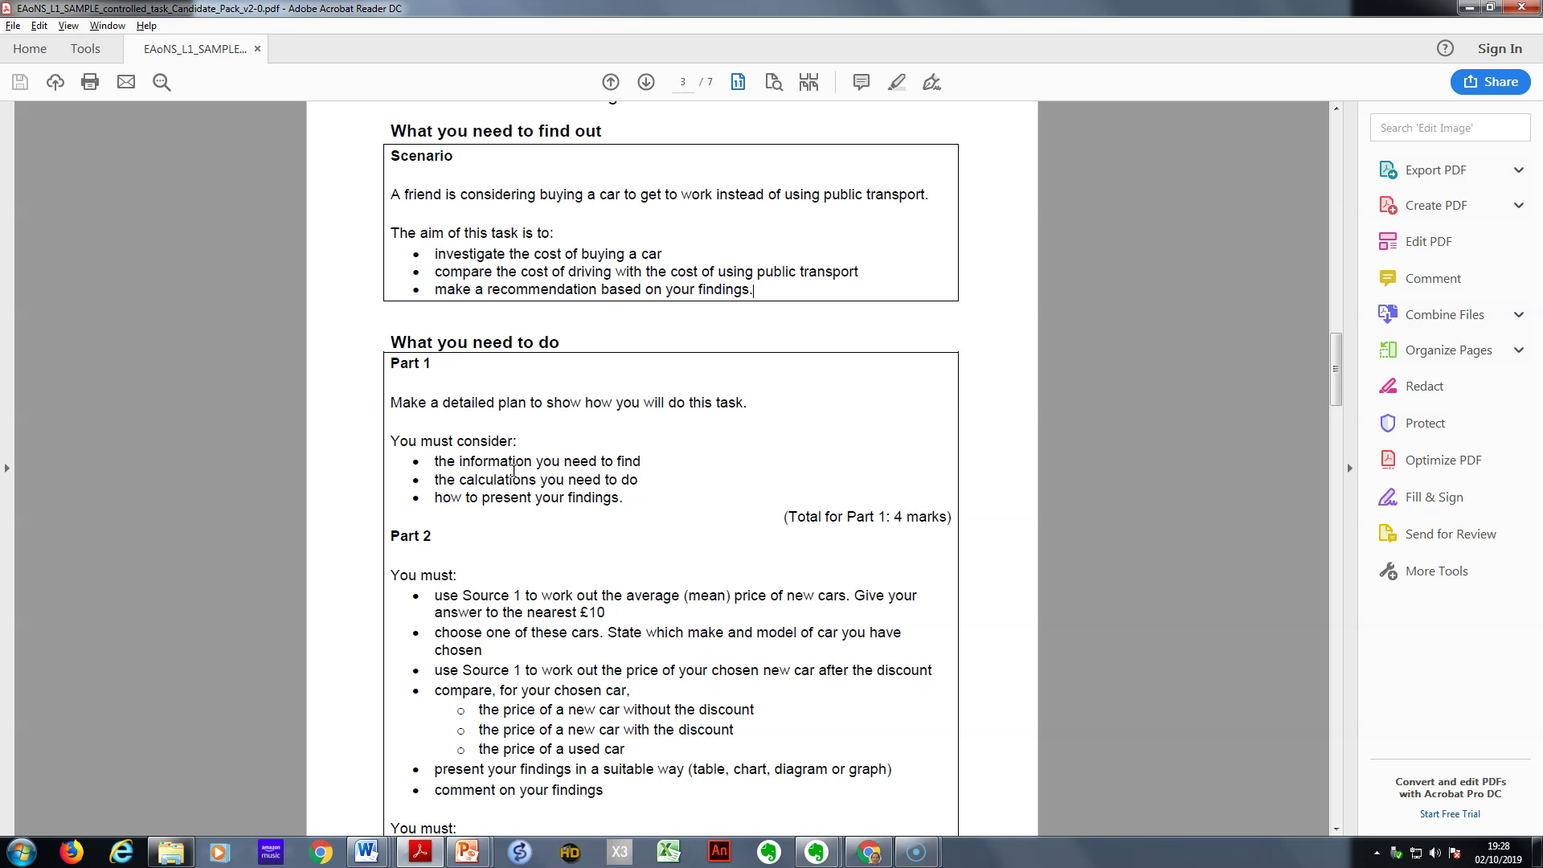
scroll(514, 471, down, 1)
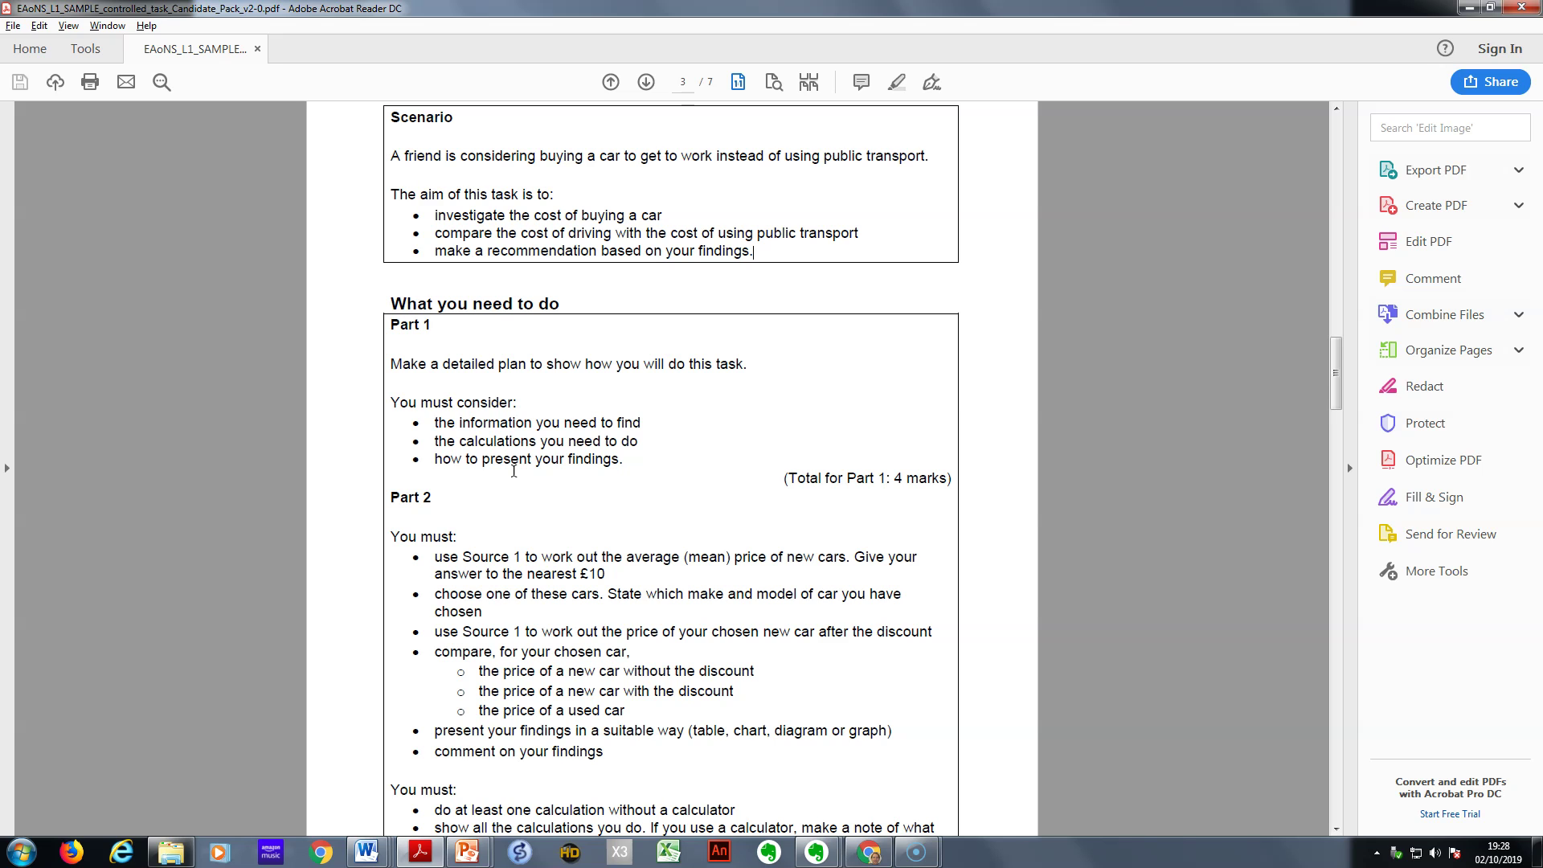
Step: Scroll down through pages 4–5 to the Source 1 car prices table
scroll(482, 472, down, 20)
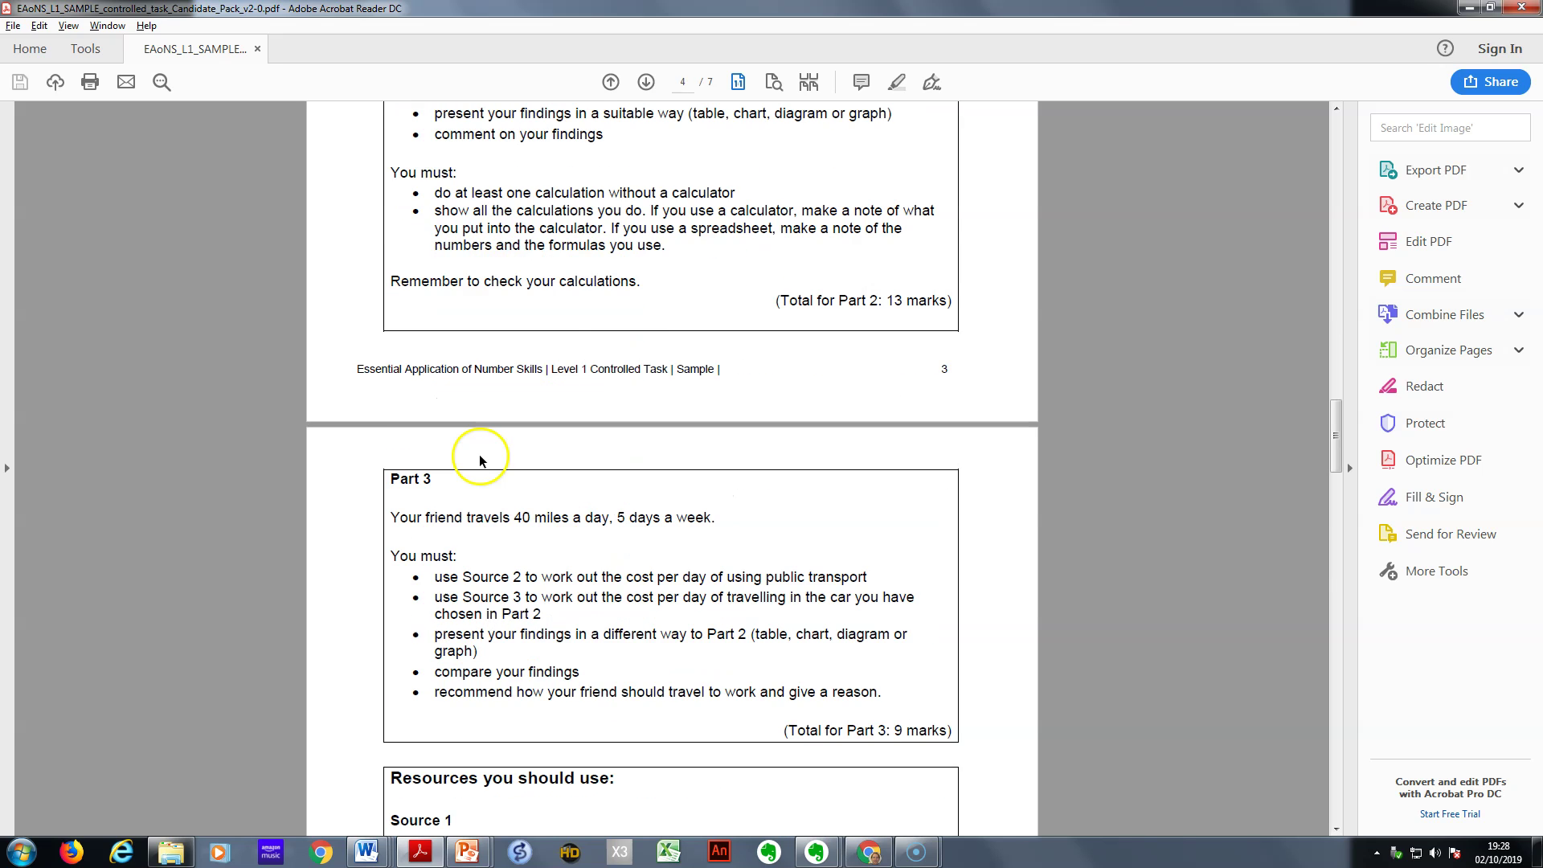
scroll(479, 457, down, 15)
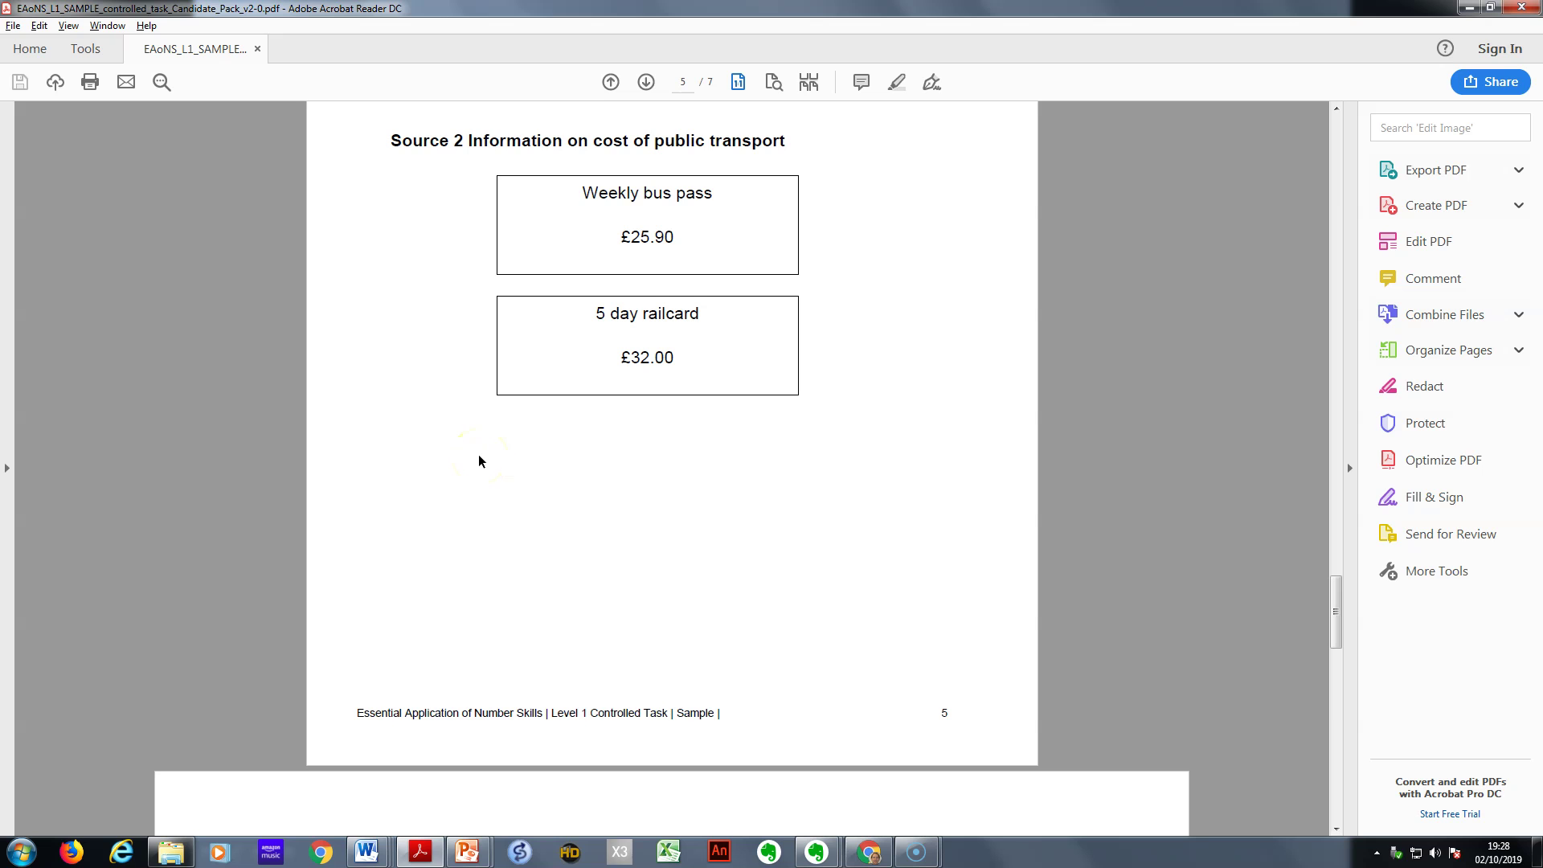
scroll(479, 456, up, 20)
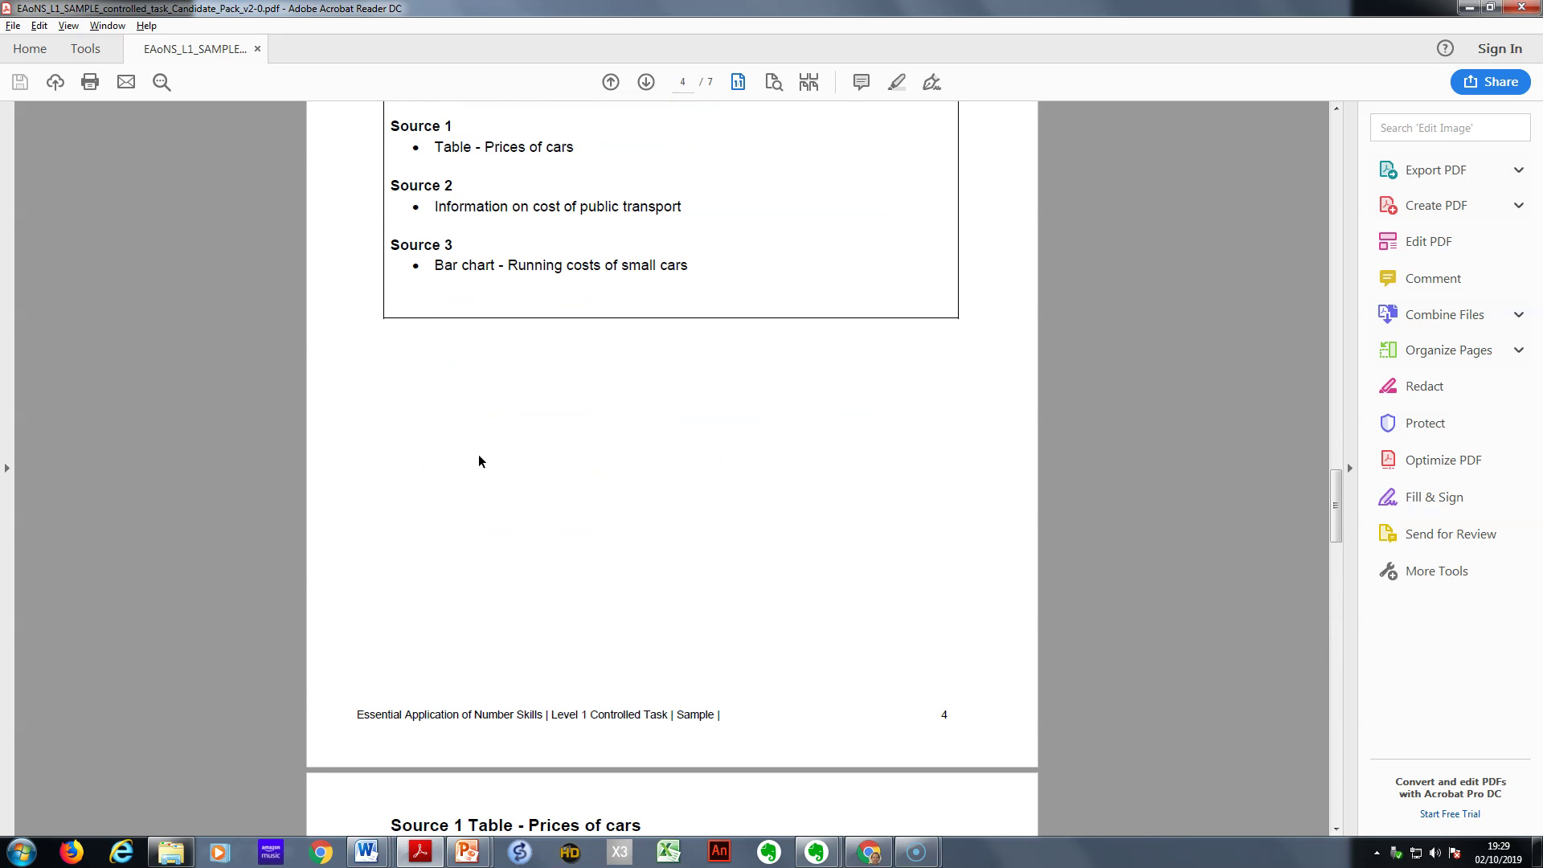
scroll(479, 456, up, 20)
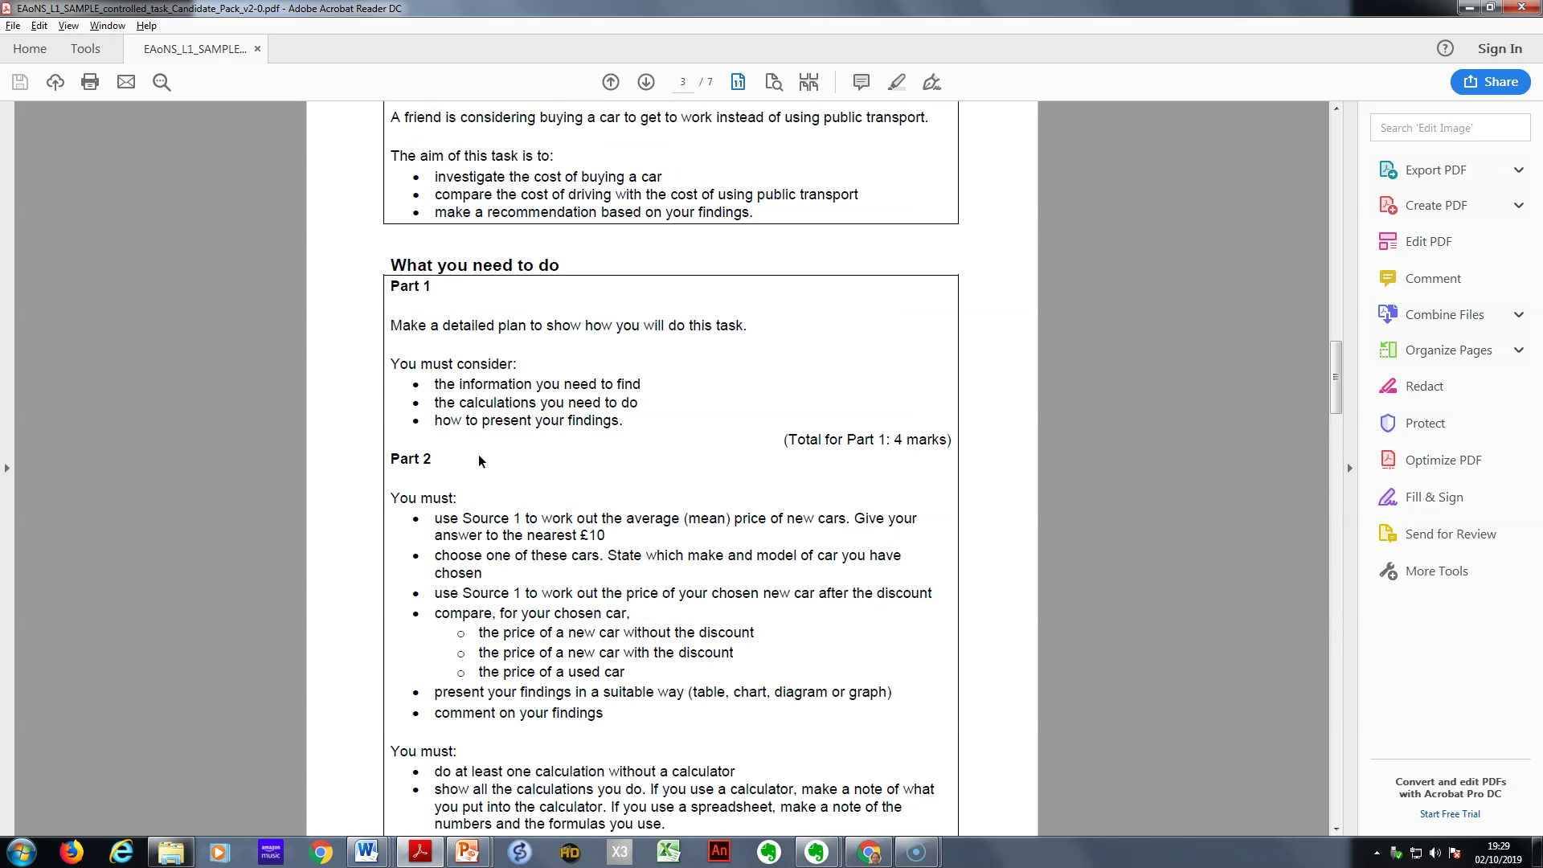
scroll(479, 459, up, 1)
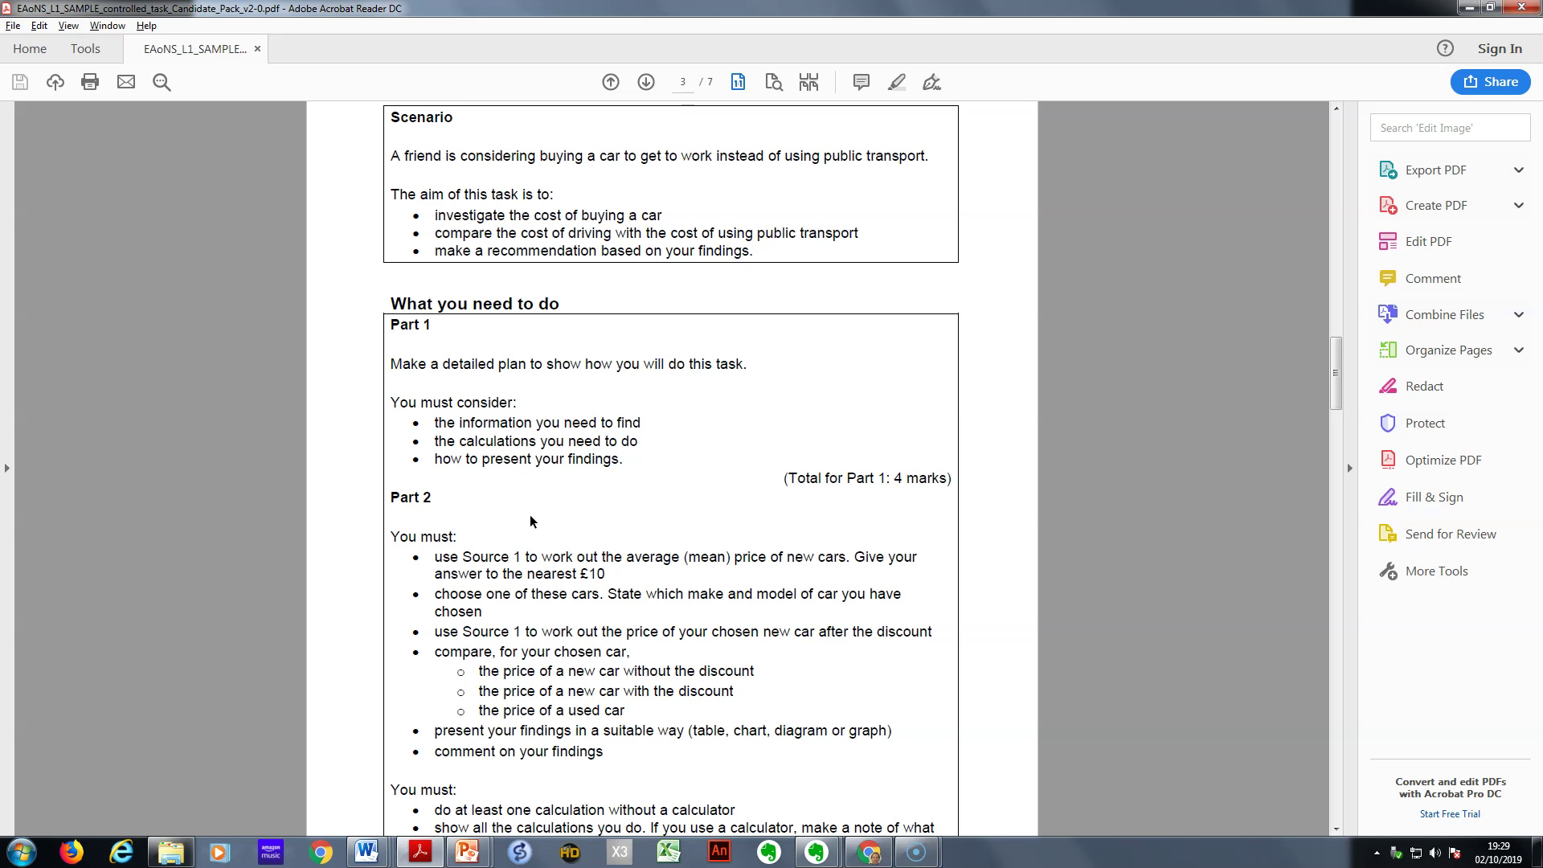
click(480, 464)
scroll(480, 466, down, 1)
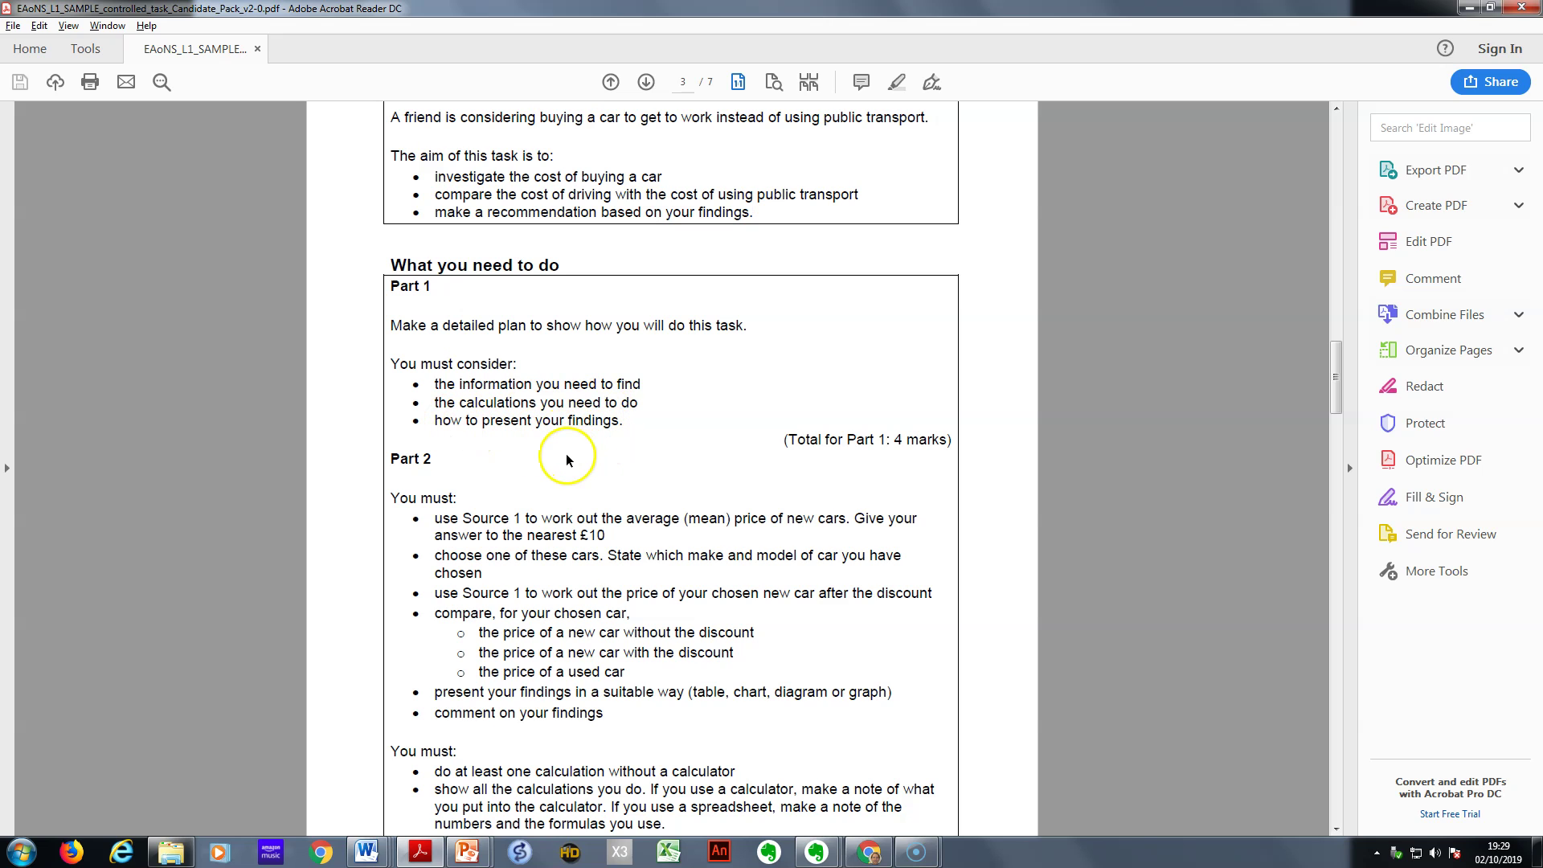
scroll(554, 454, down, 3)
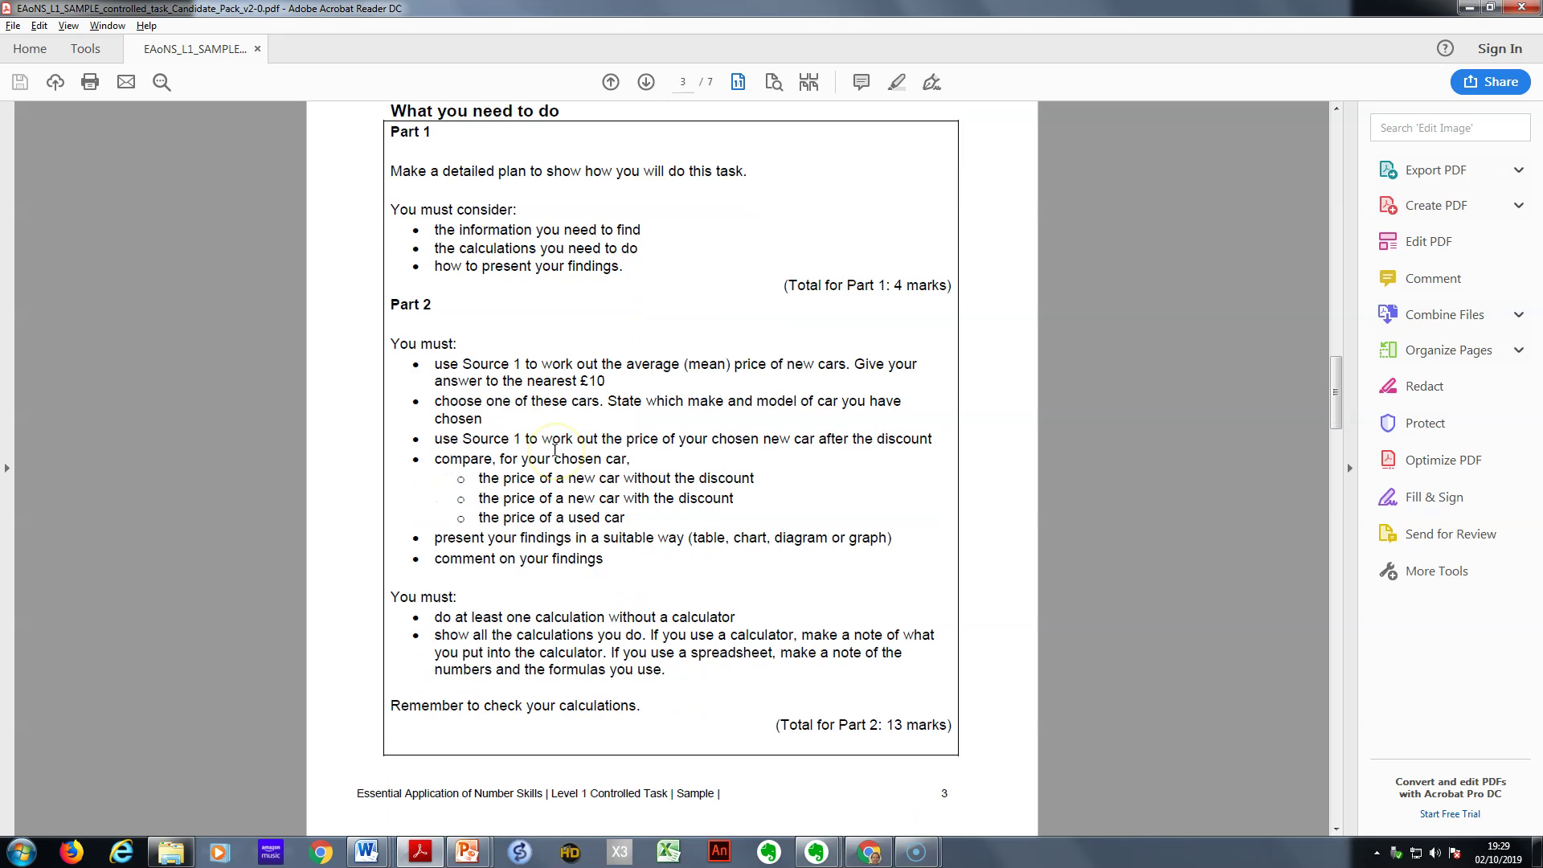
scroll(554, 450, down, 10)
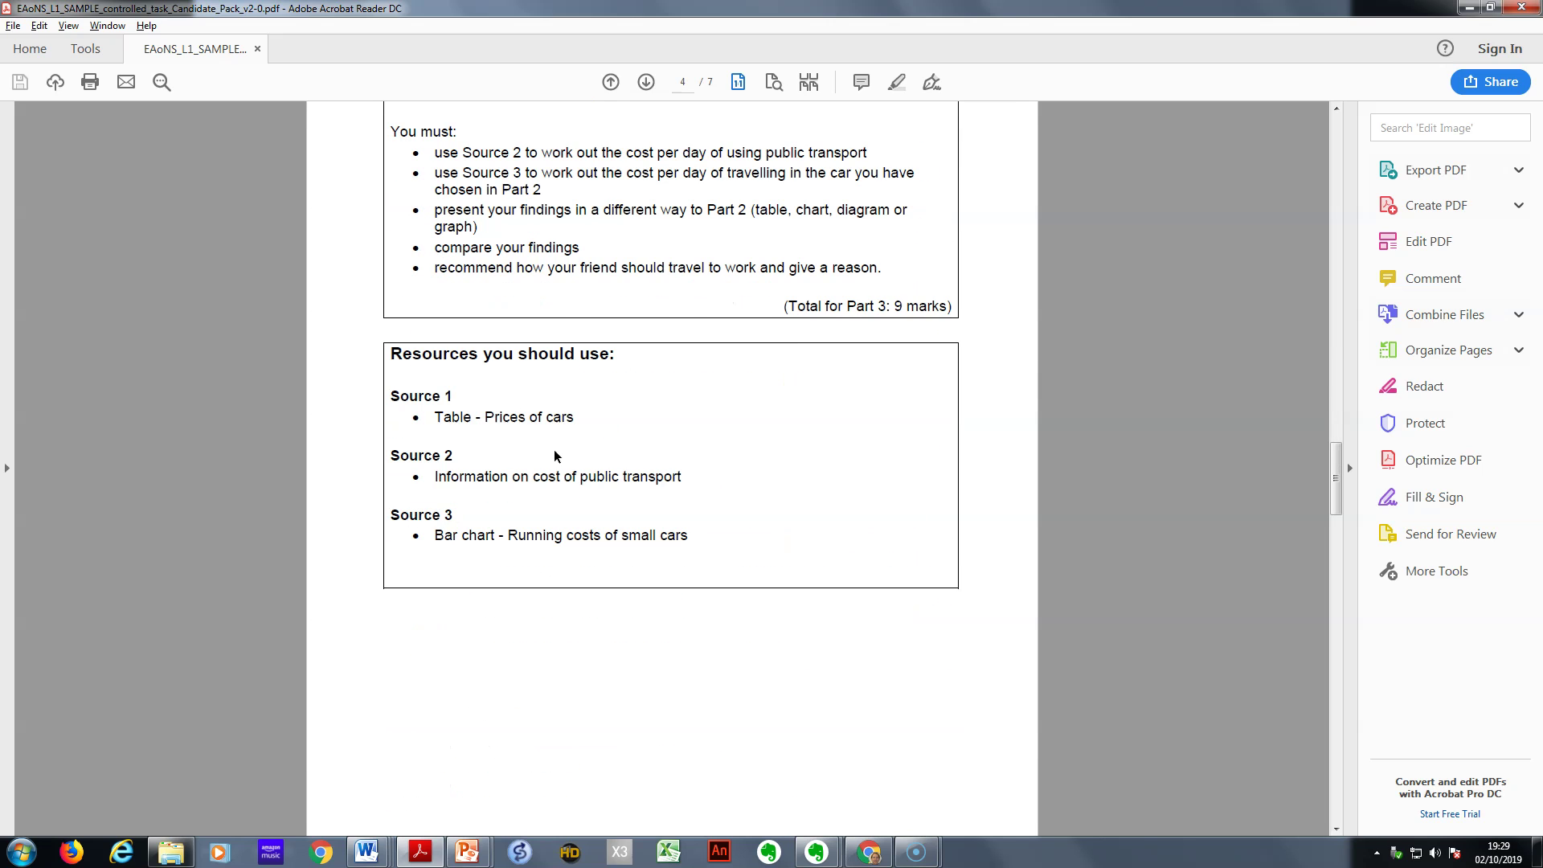
Step: Look over the Source 2 transport-cost boxes, then scroll back up to the Part 1 and Part 2 requirements
scroll(553, 454, up, 1)
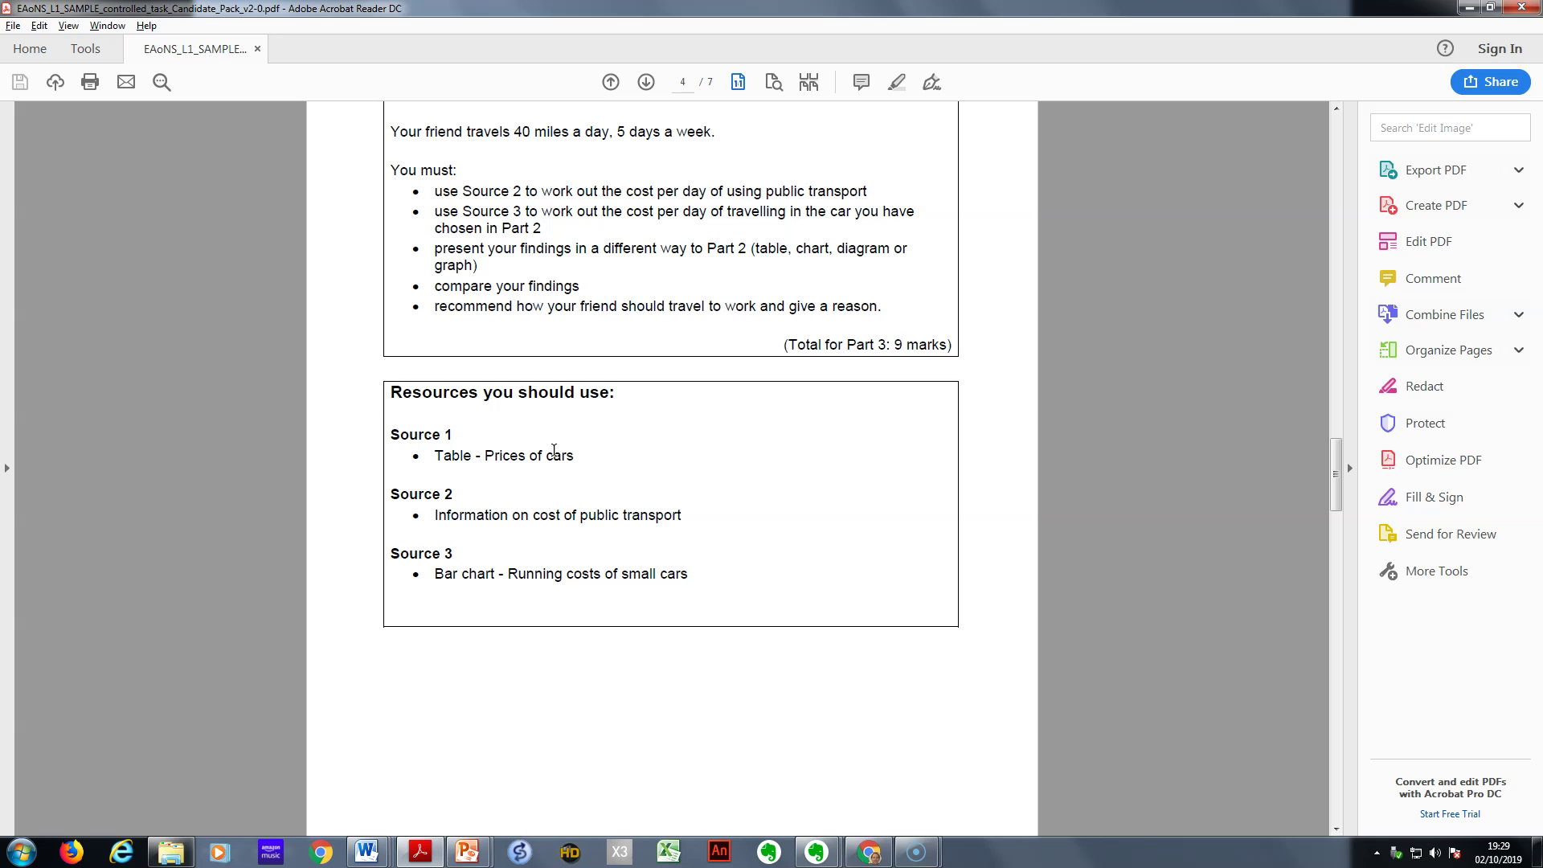
scroll(553, 450, down, 4)
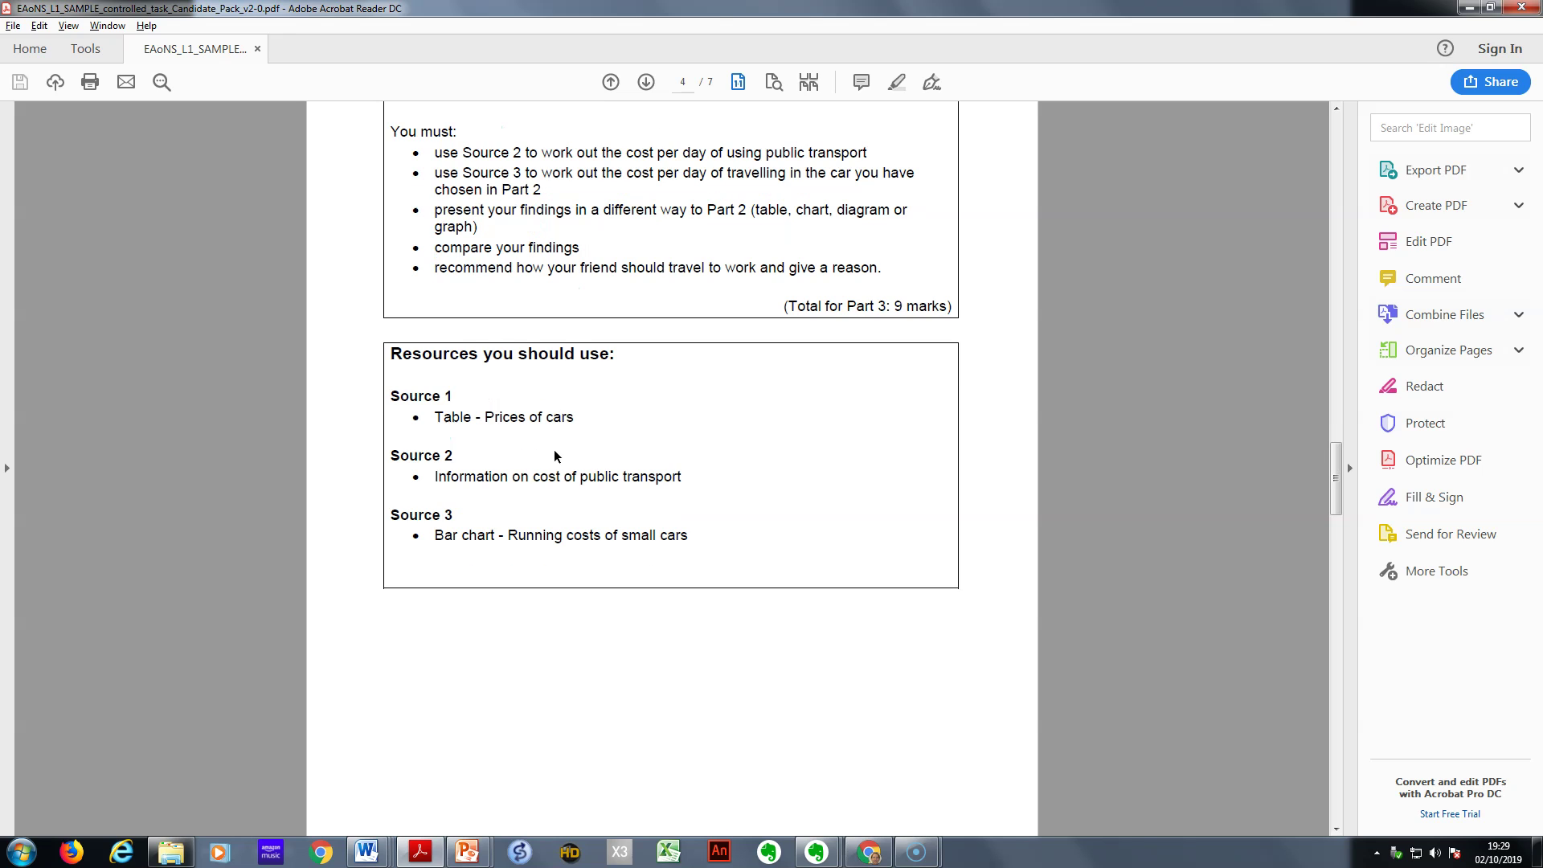
scroll(550, 459, down, 4)
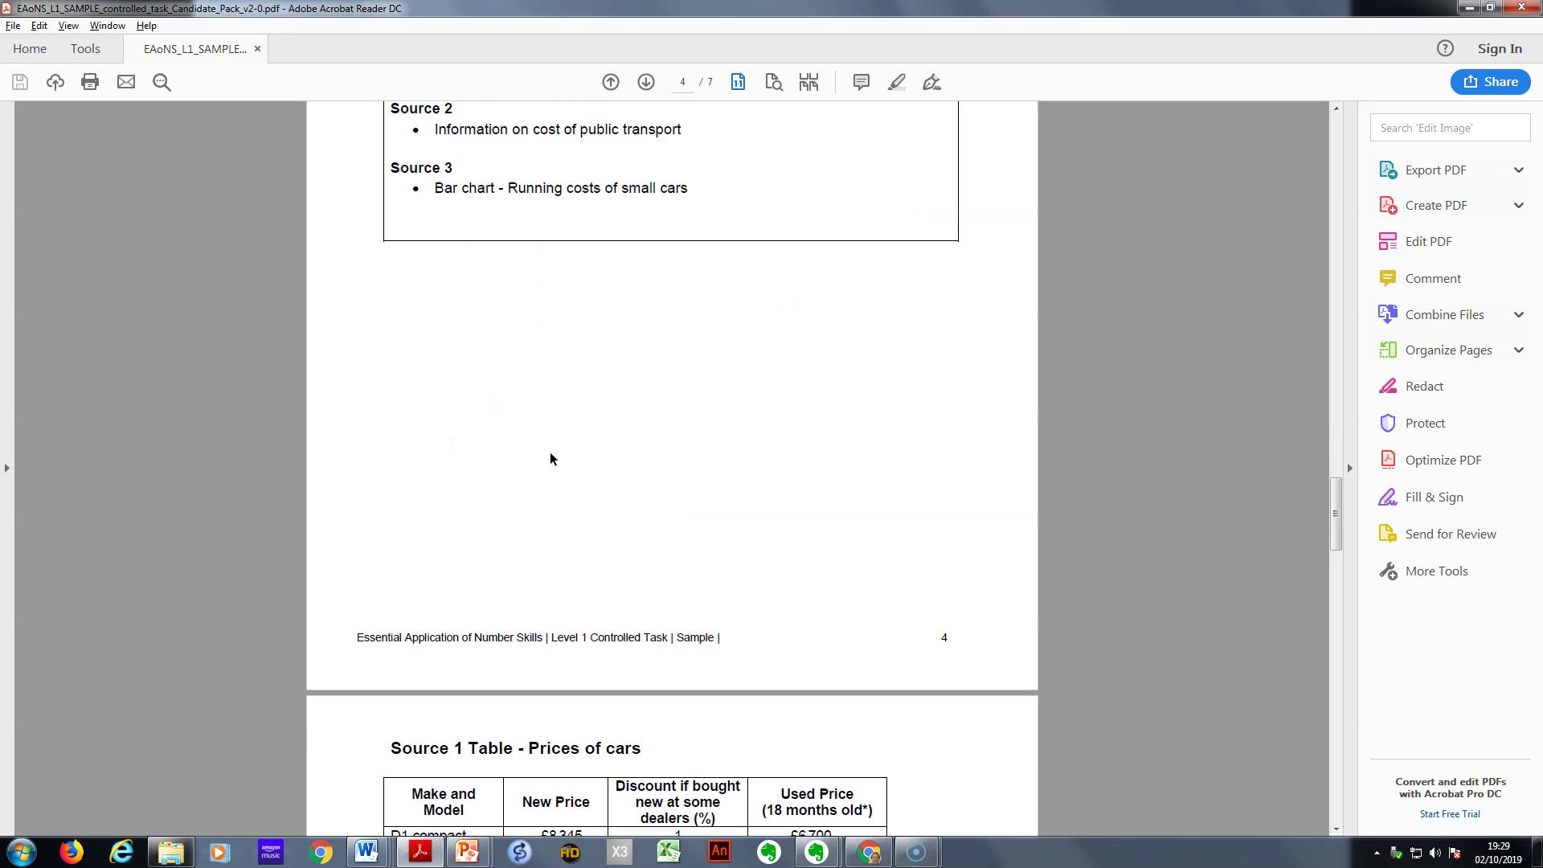
scroll(549, 455, down, 8)
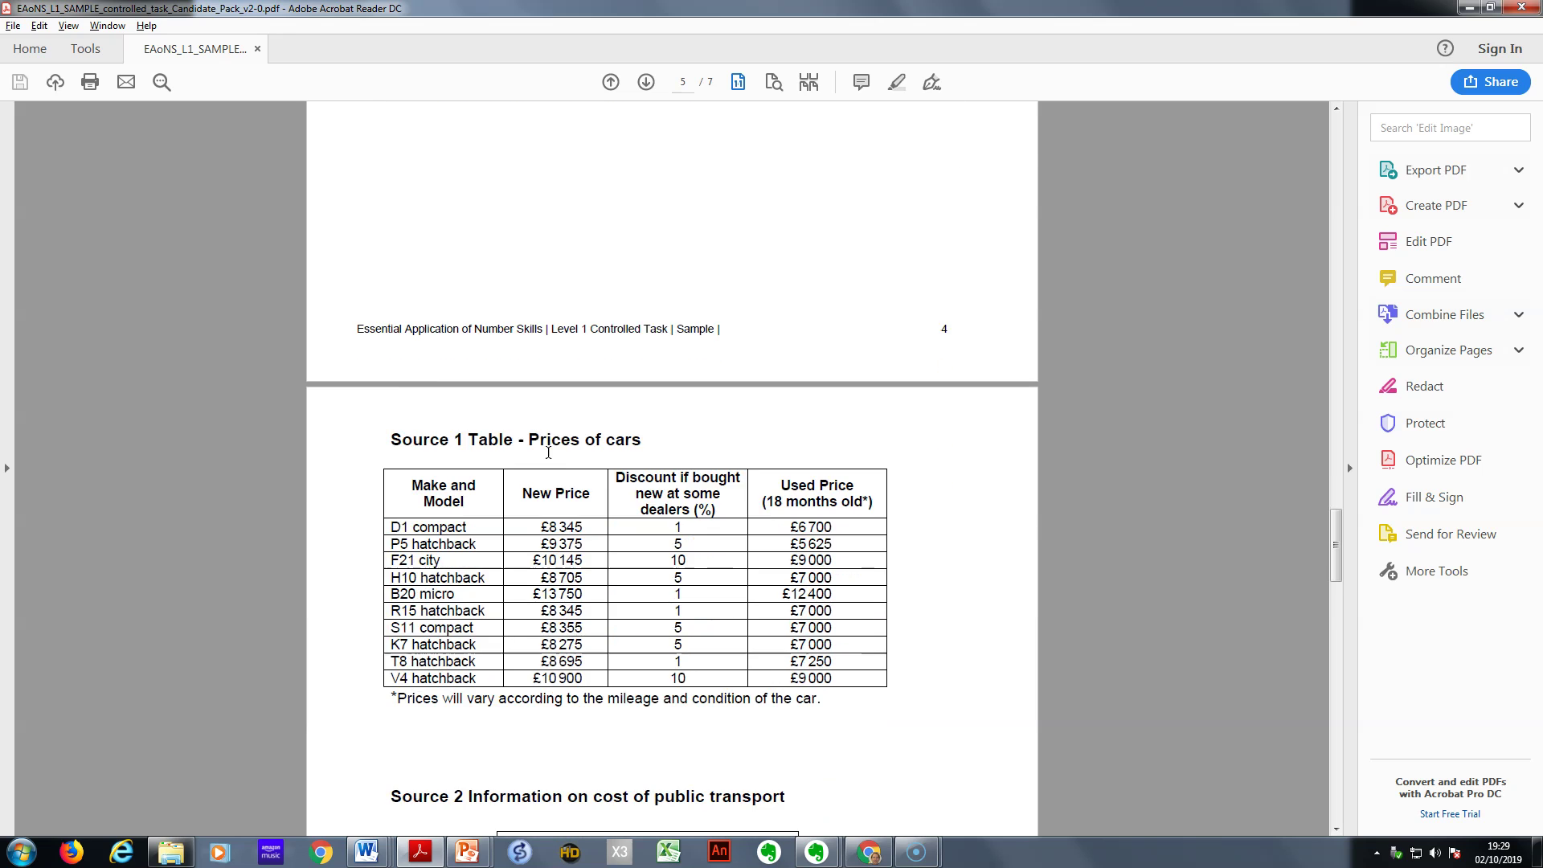
scroll(548, 458, down, 3)
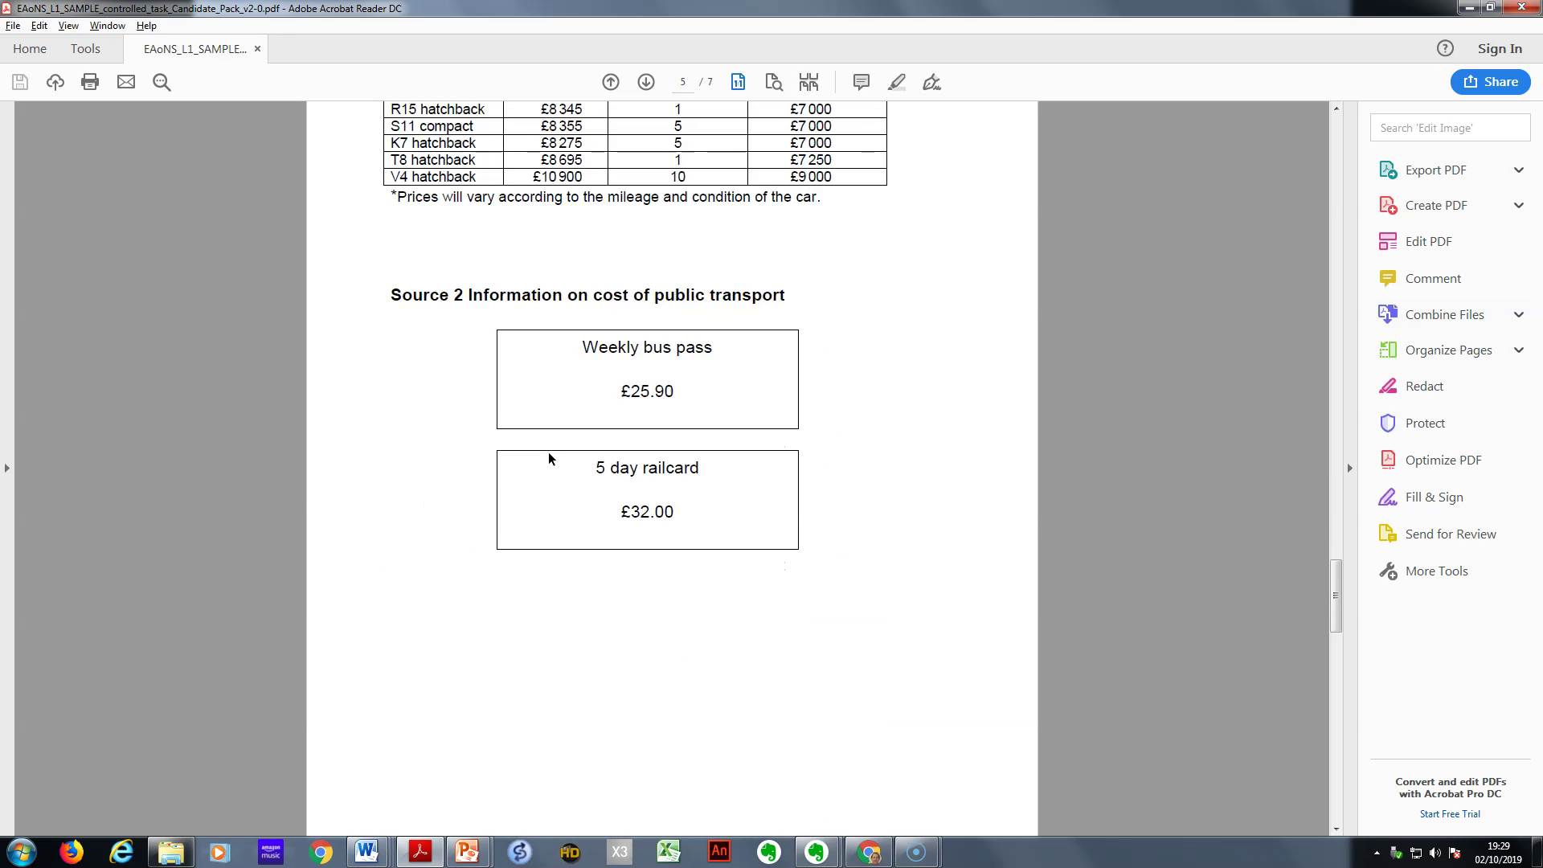
click(544, 474)
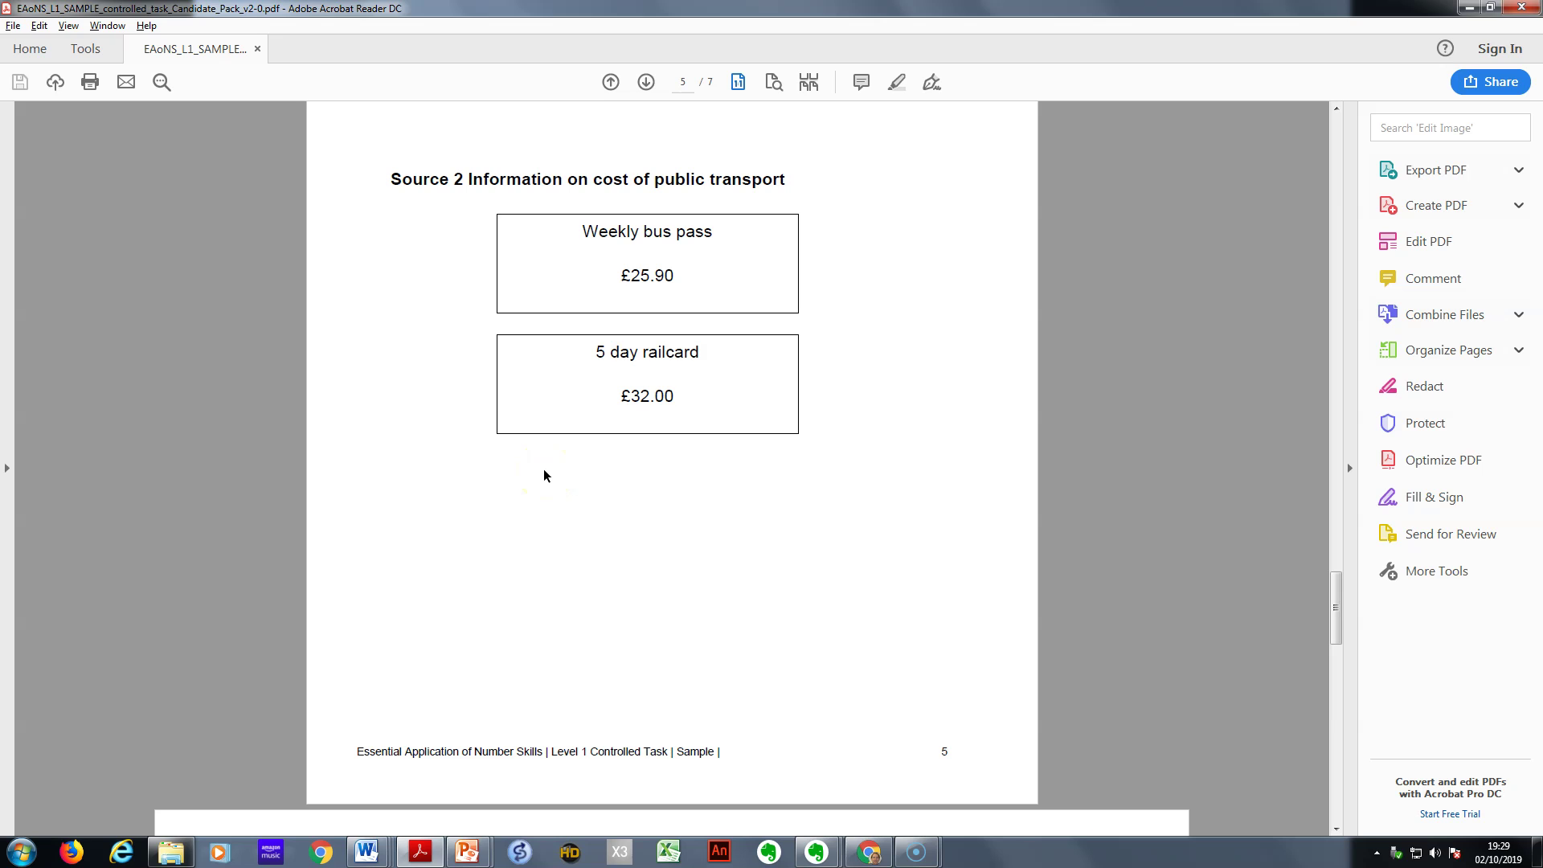
click(679, 514)
scroll(678, 510, up, 5)
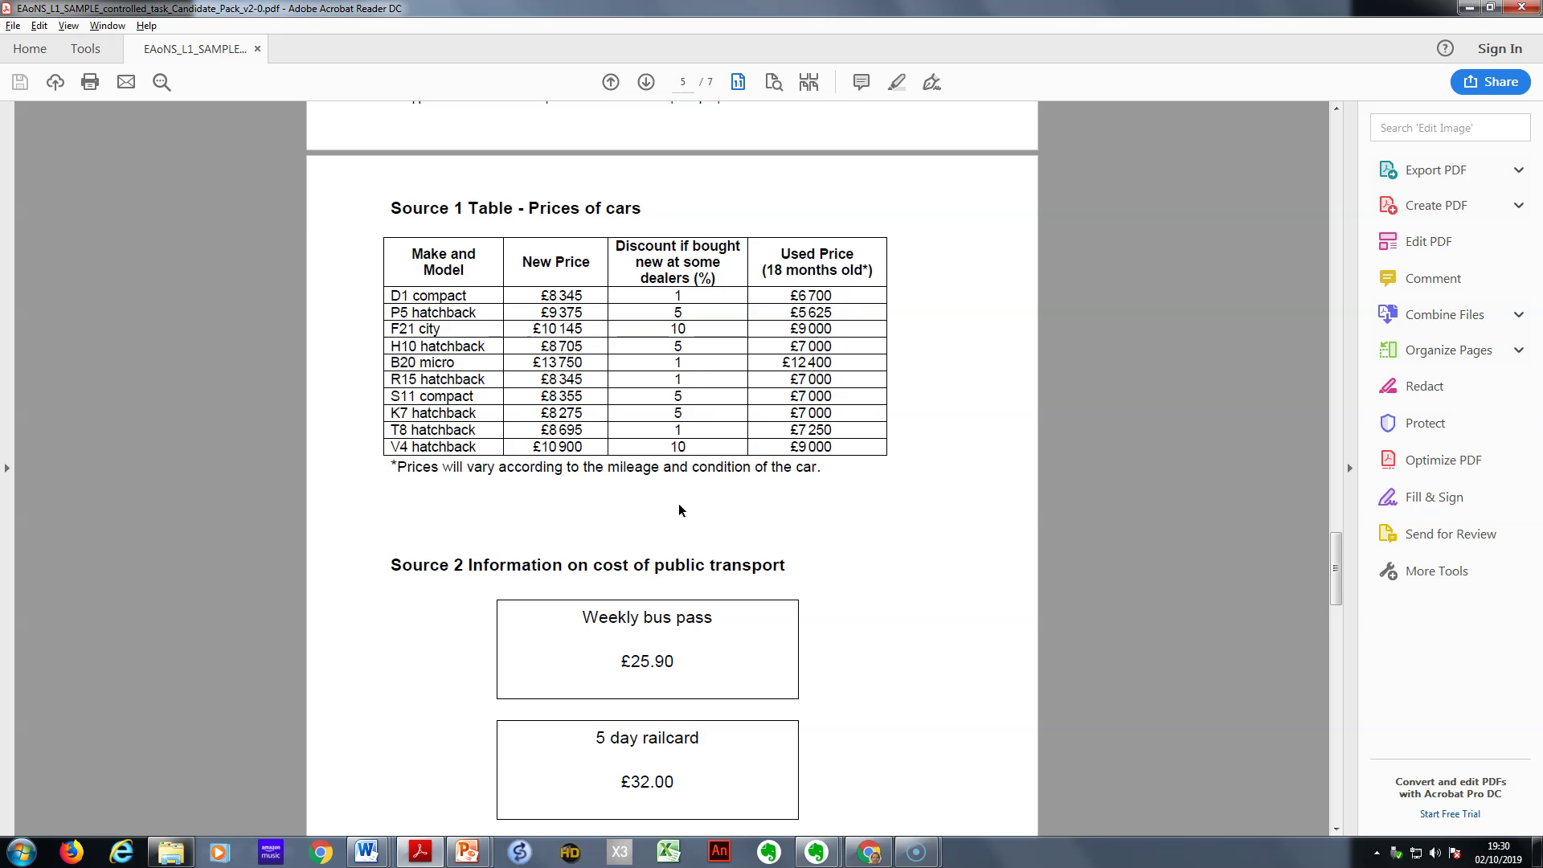
scroll(678, 510, up, 4)
scroll(679, 503, up, 6)
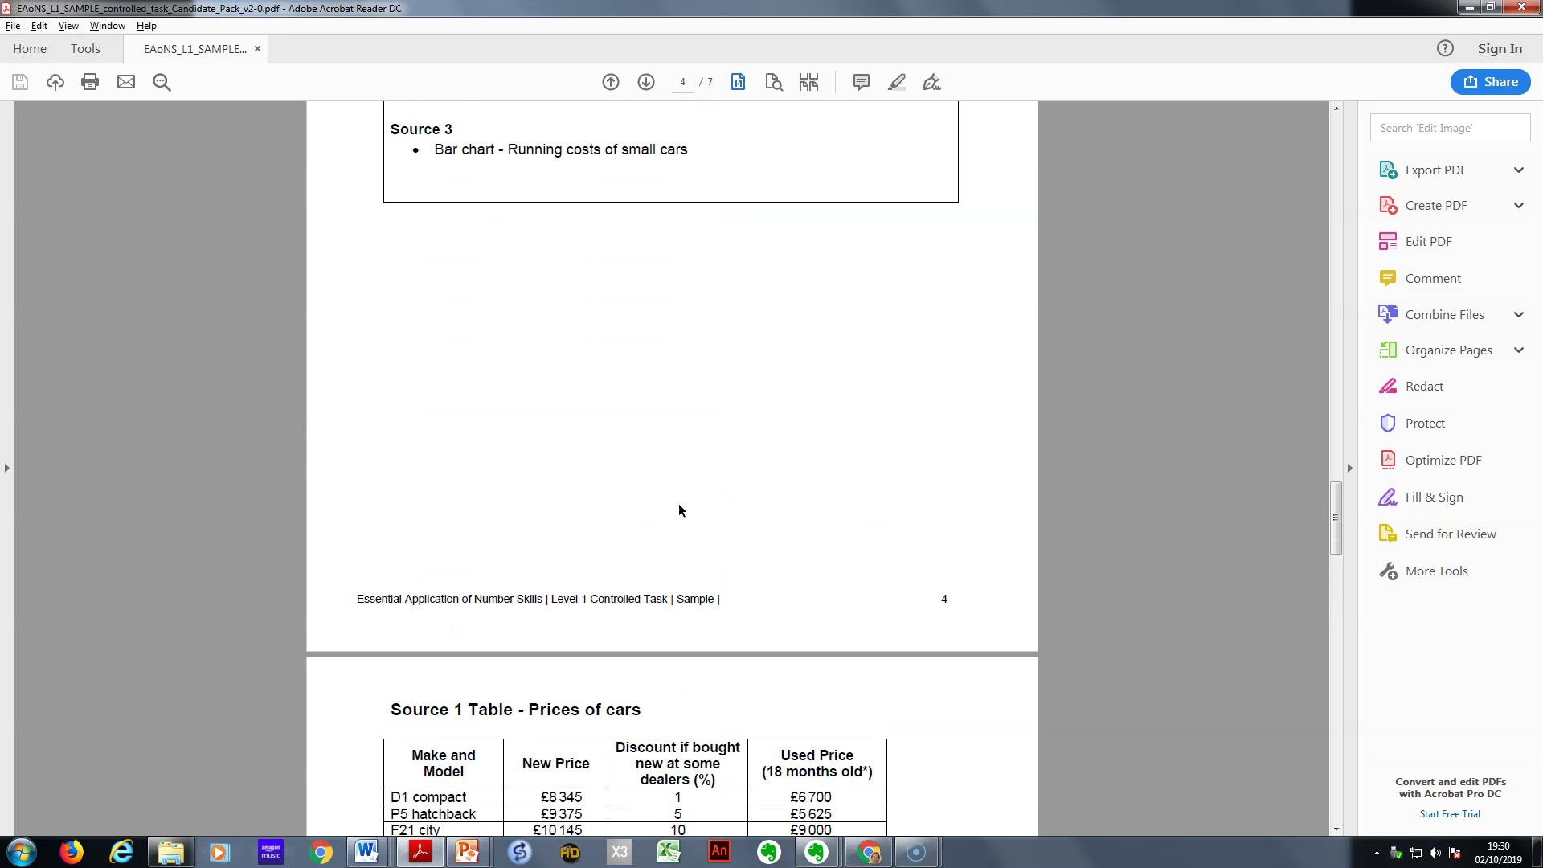
scroll(678, 503, up, 12)
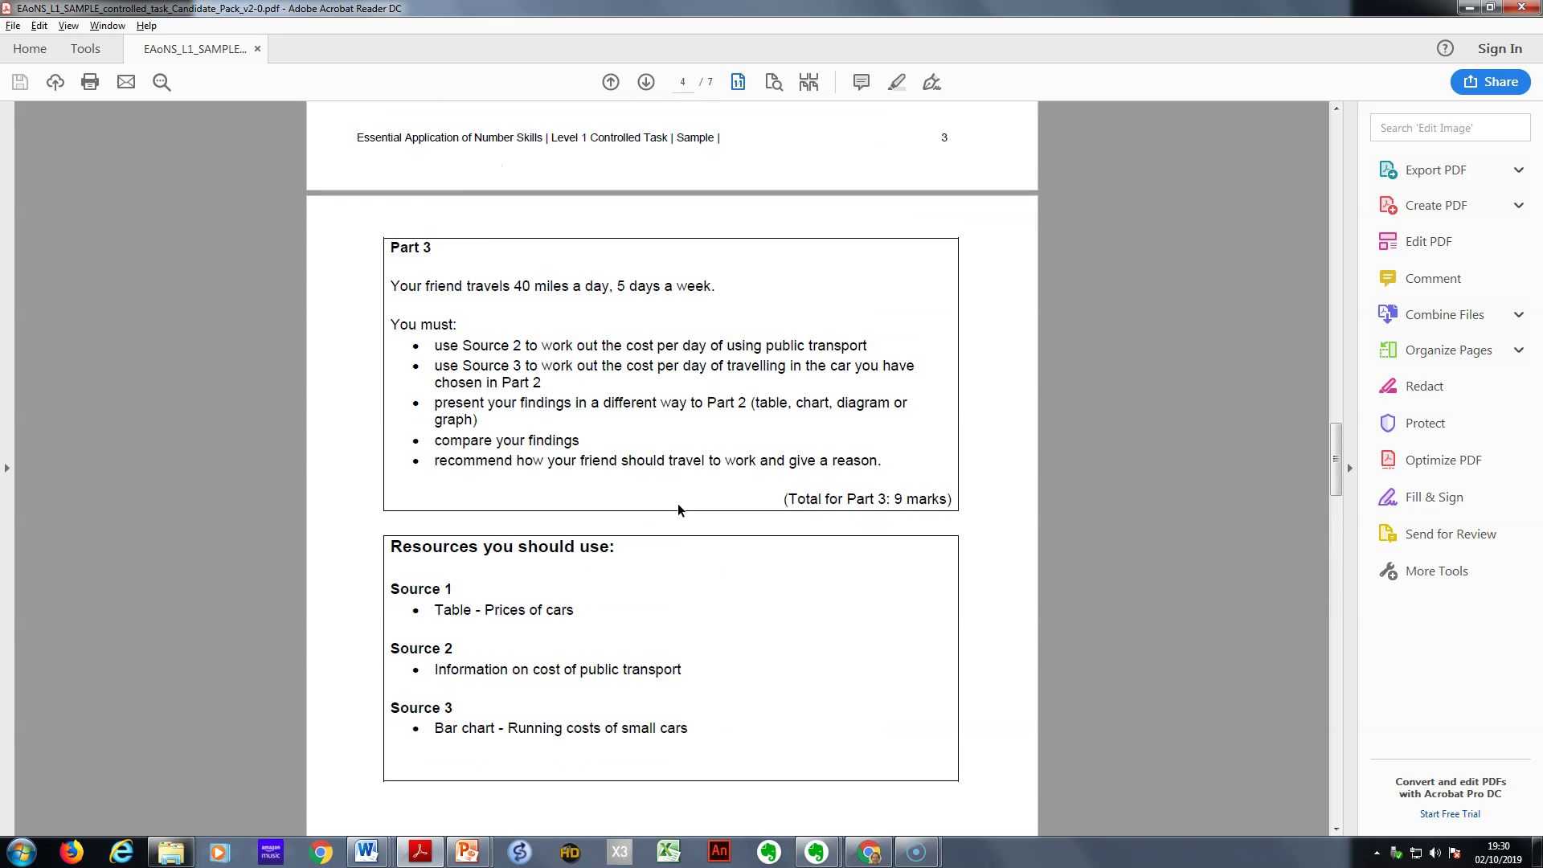
Step: Highlight the Part 1 text, then the Part 2 requirements text, clearing each selection
scroll(673, 505, up, 2)
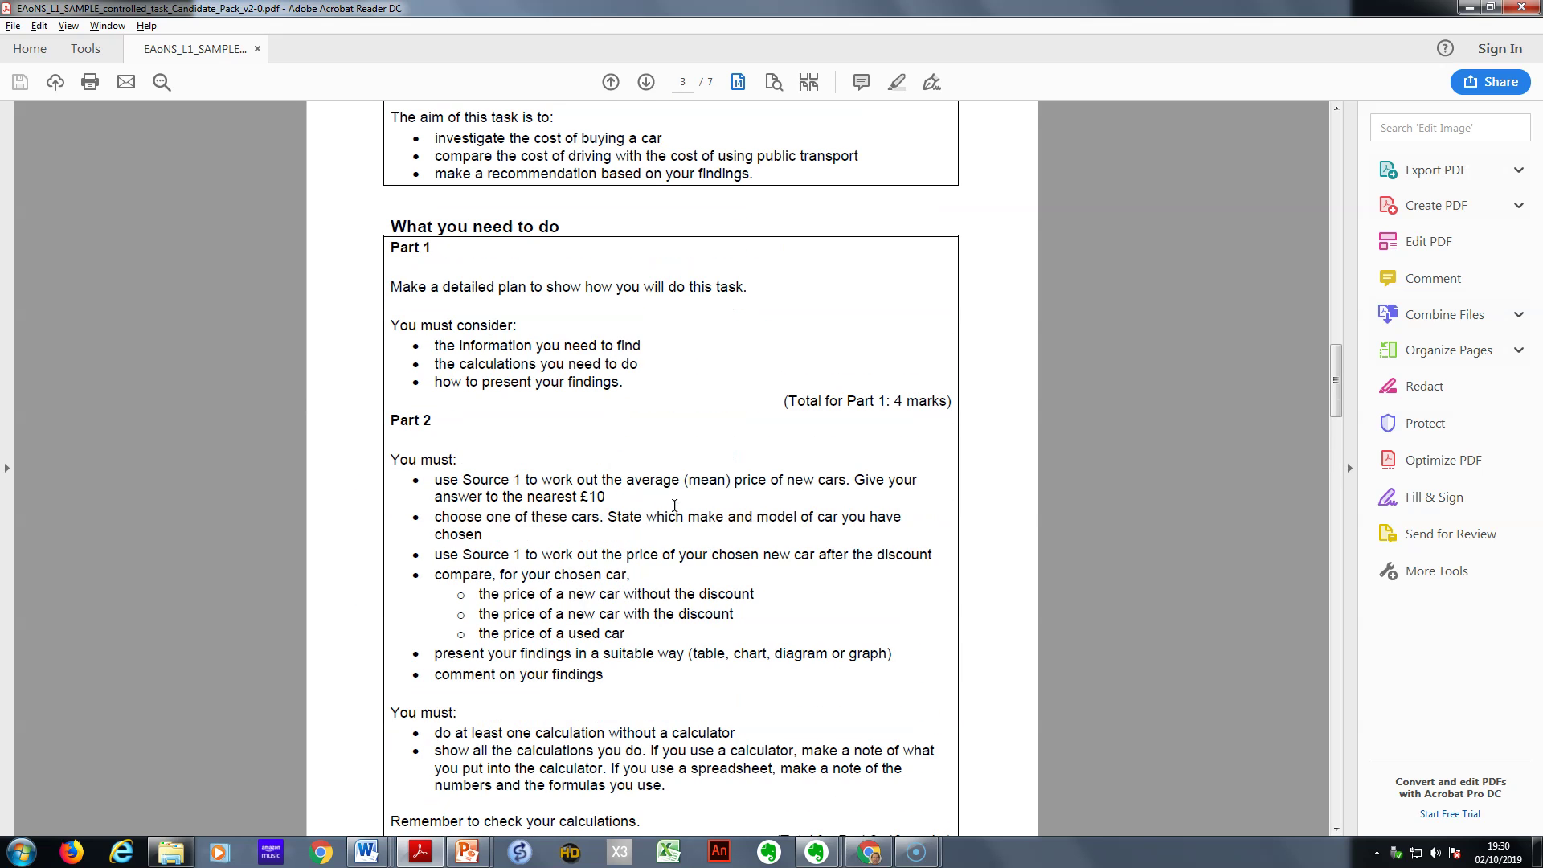
scroll(674, 505, up, 1)
drag(623, 421, 385, 299)
click(631, 512)
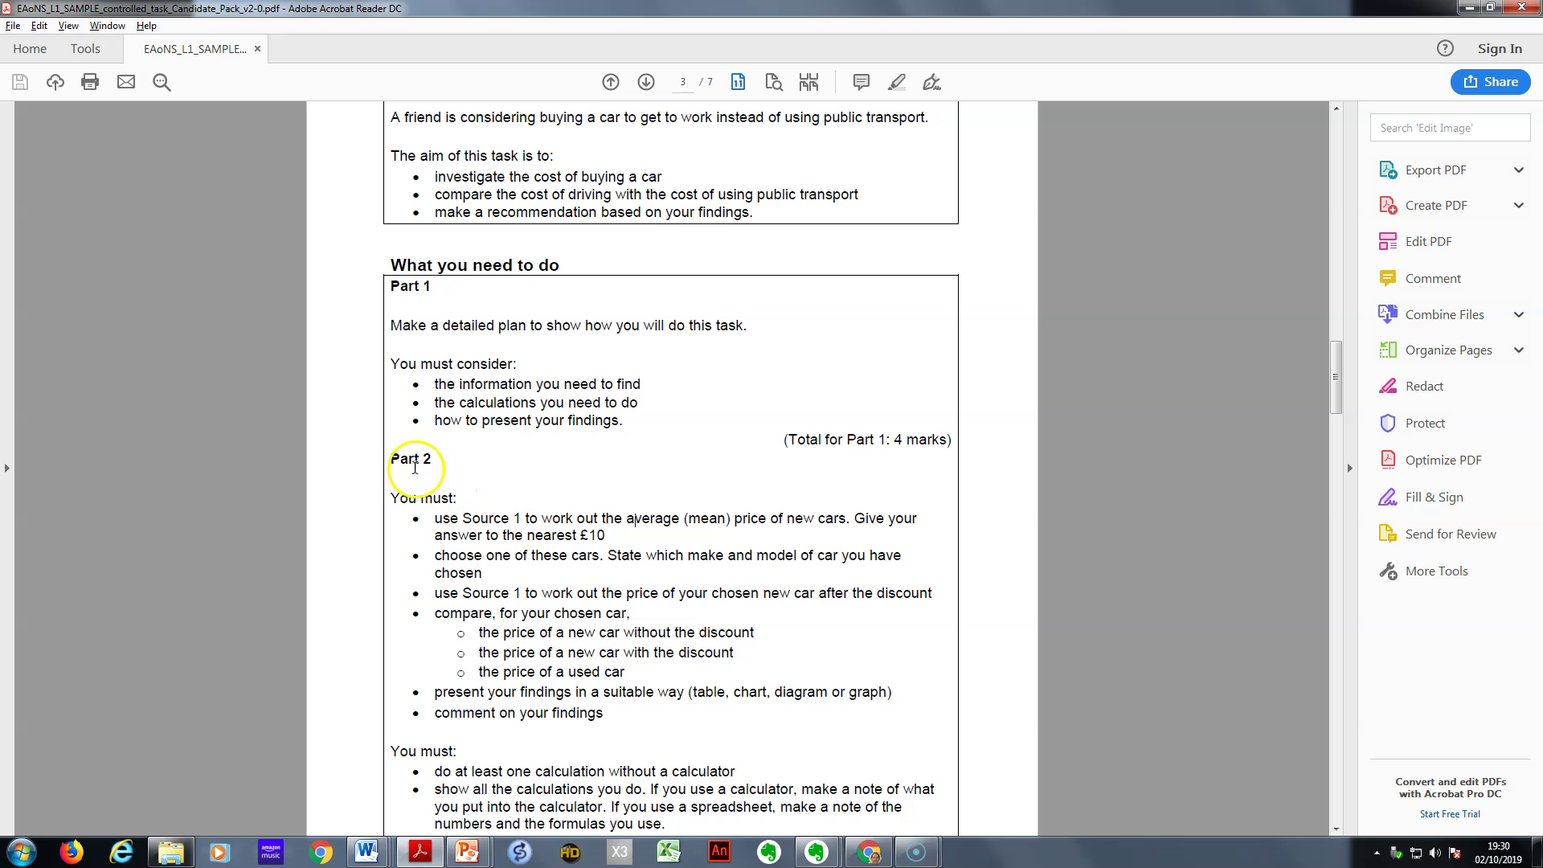
drag(389, 459, 727, 789)
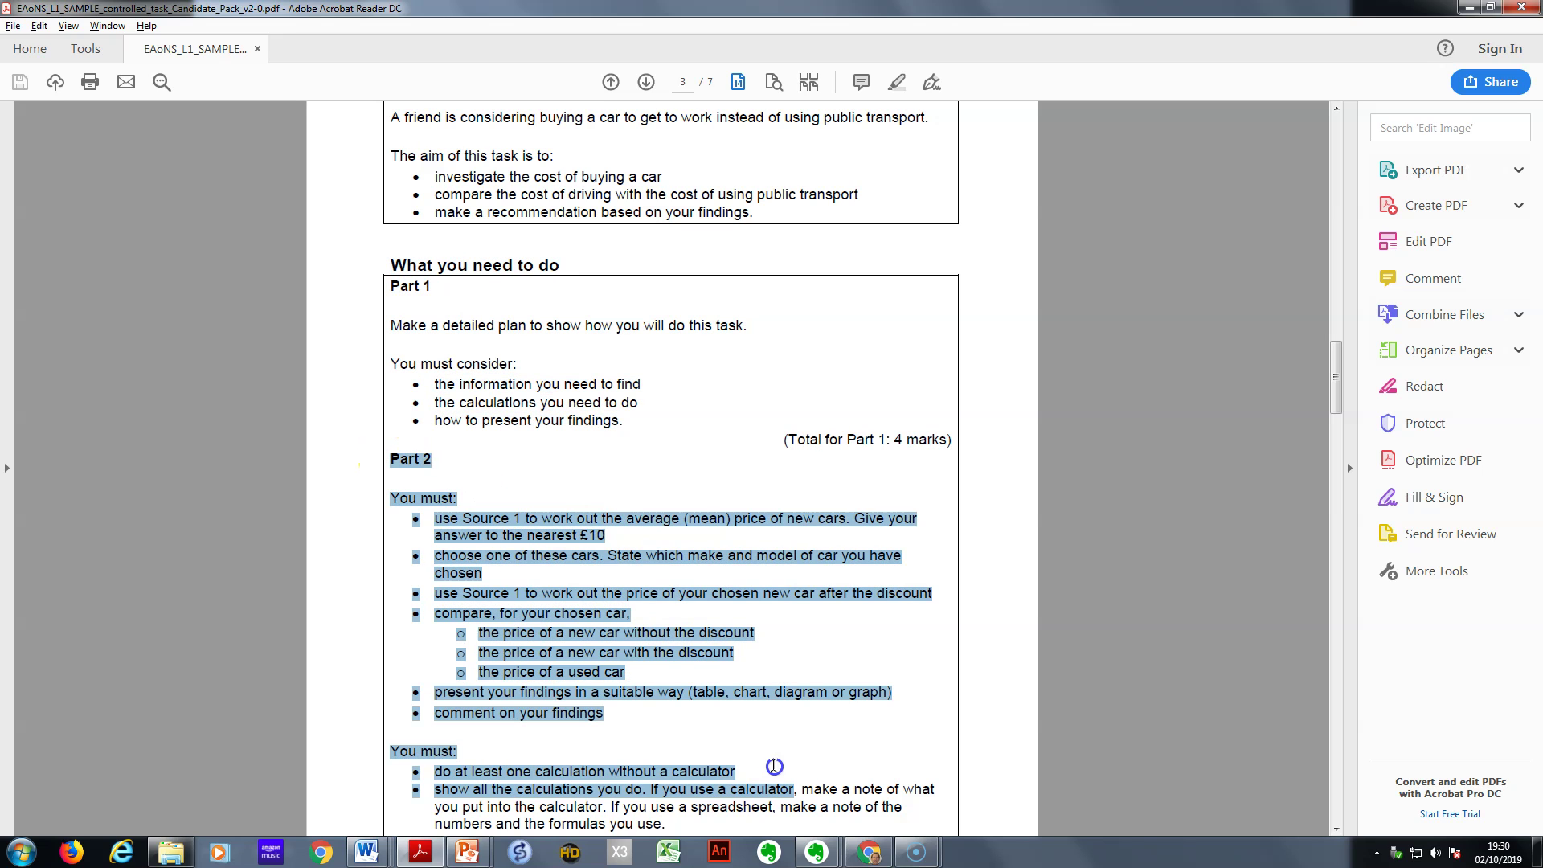
click(783, 702)
Step: Scroll down to the Source 3 bar chart and back, then highlight the whole Part 1 block
scroll(675, 667, down, 2)
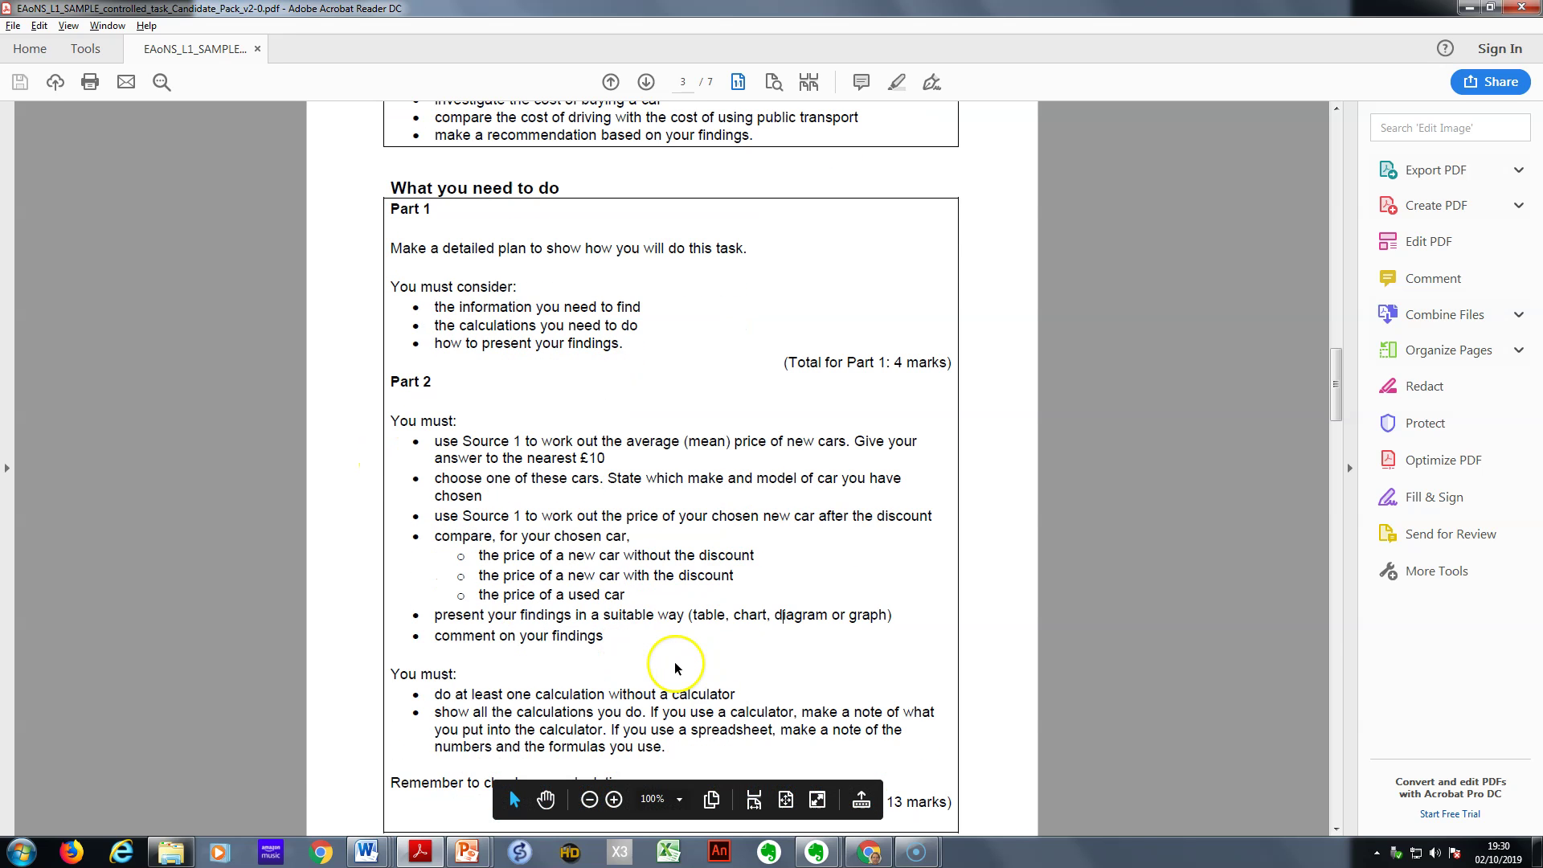
scroll(675, 667, down, 3)
scroll(675, 667, down, 14)
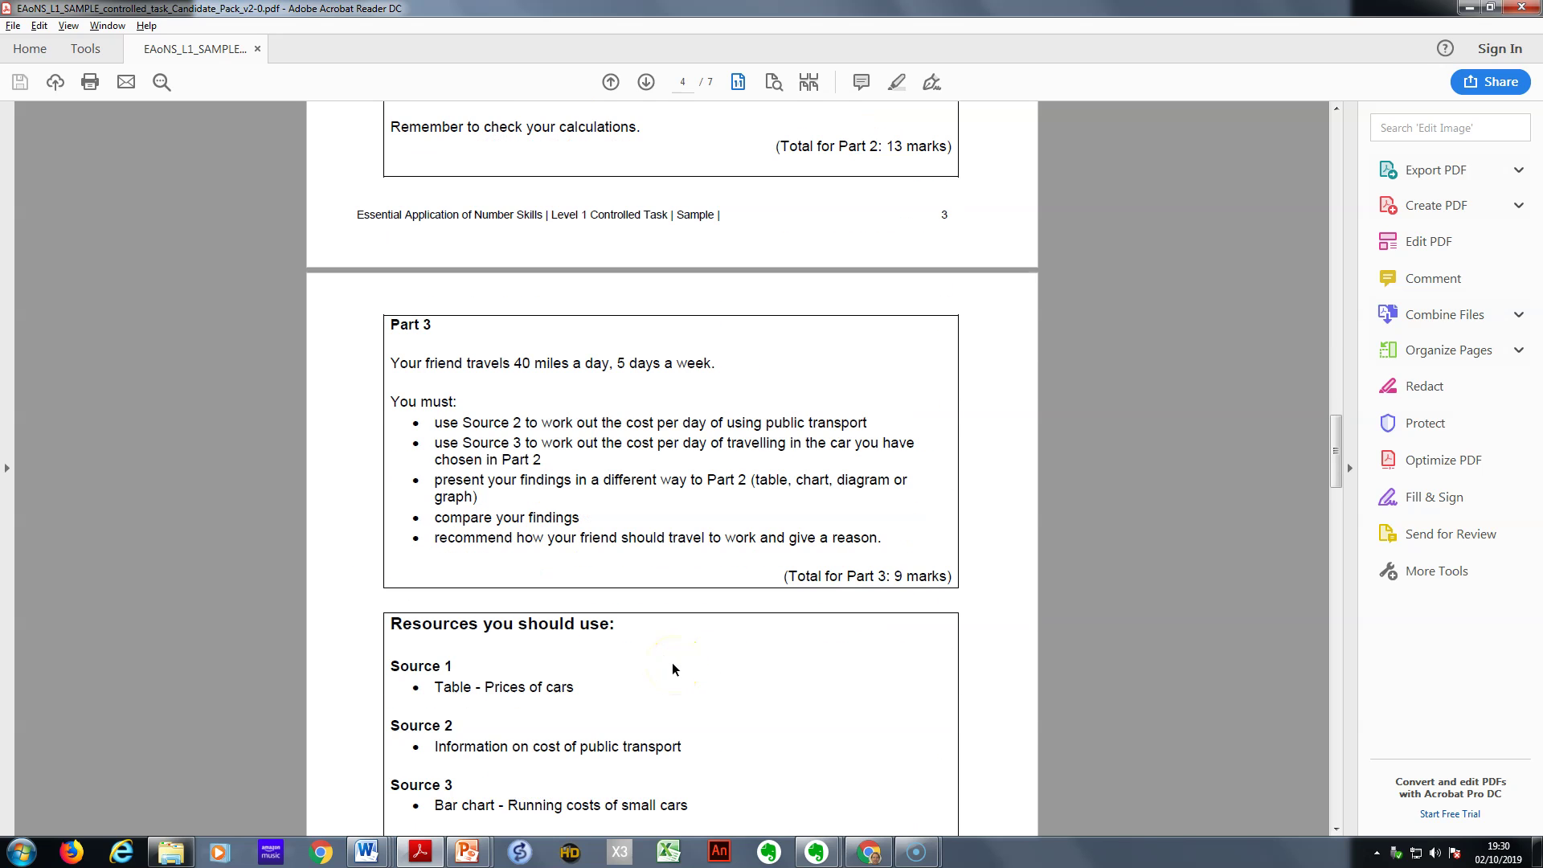
scroll(657, 649, down, 4)
scroll(656, 650, down, 20)
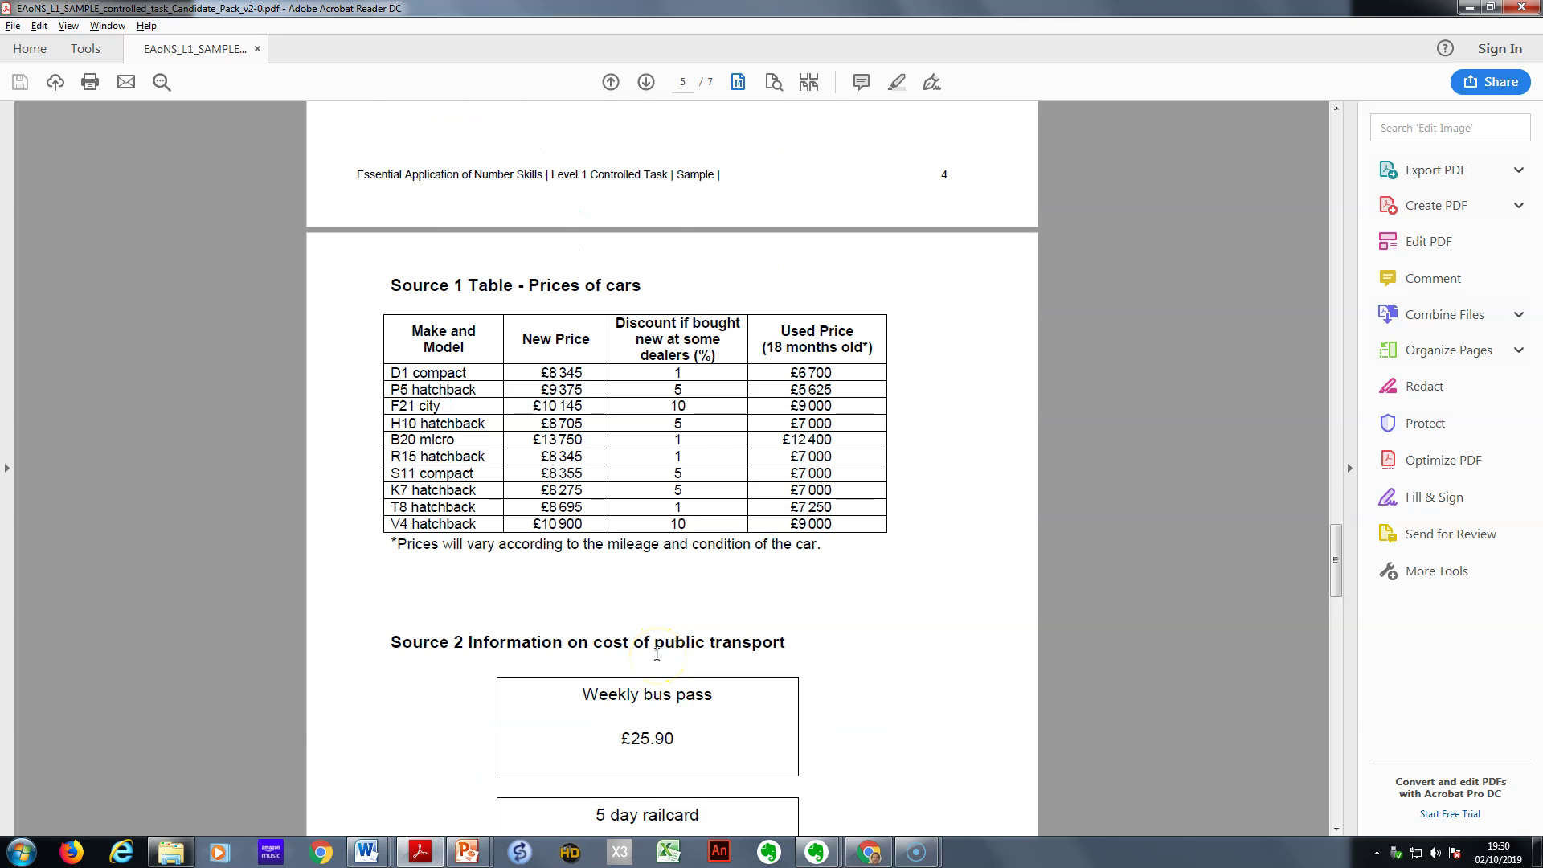
scroll(657, 653, down, 7)
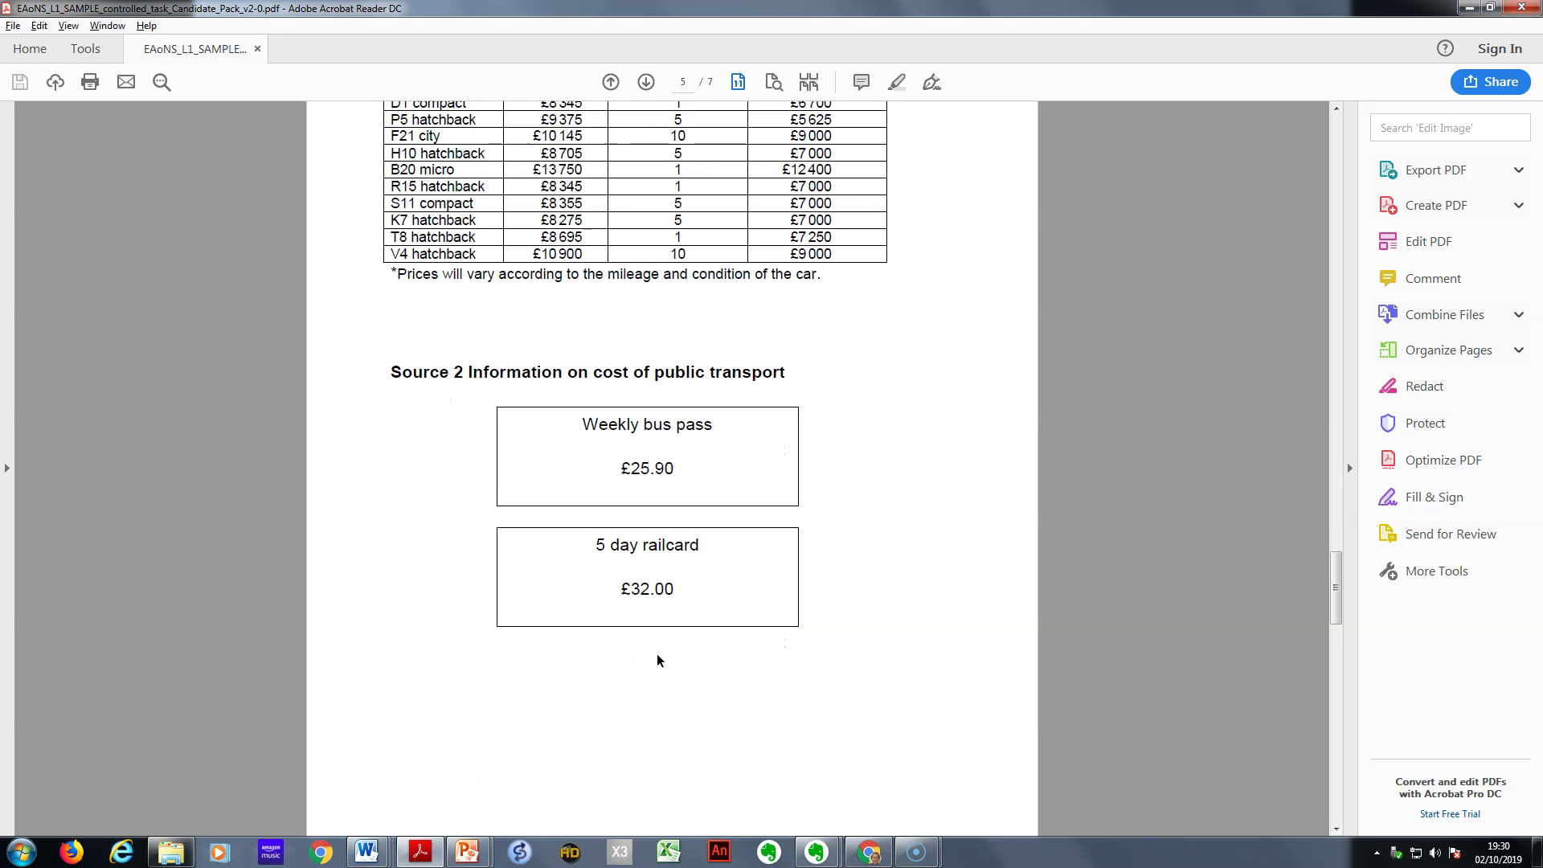
scroll(657, 654, down, 20)
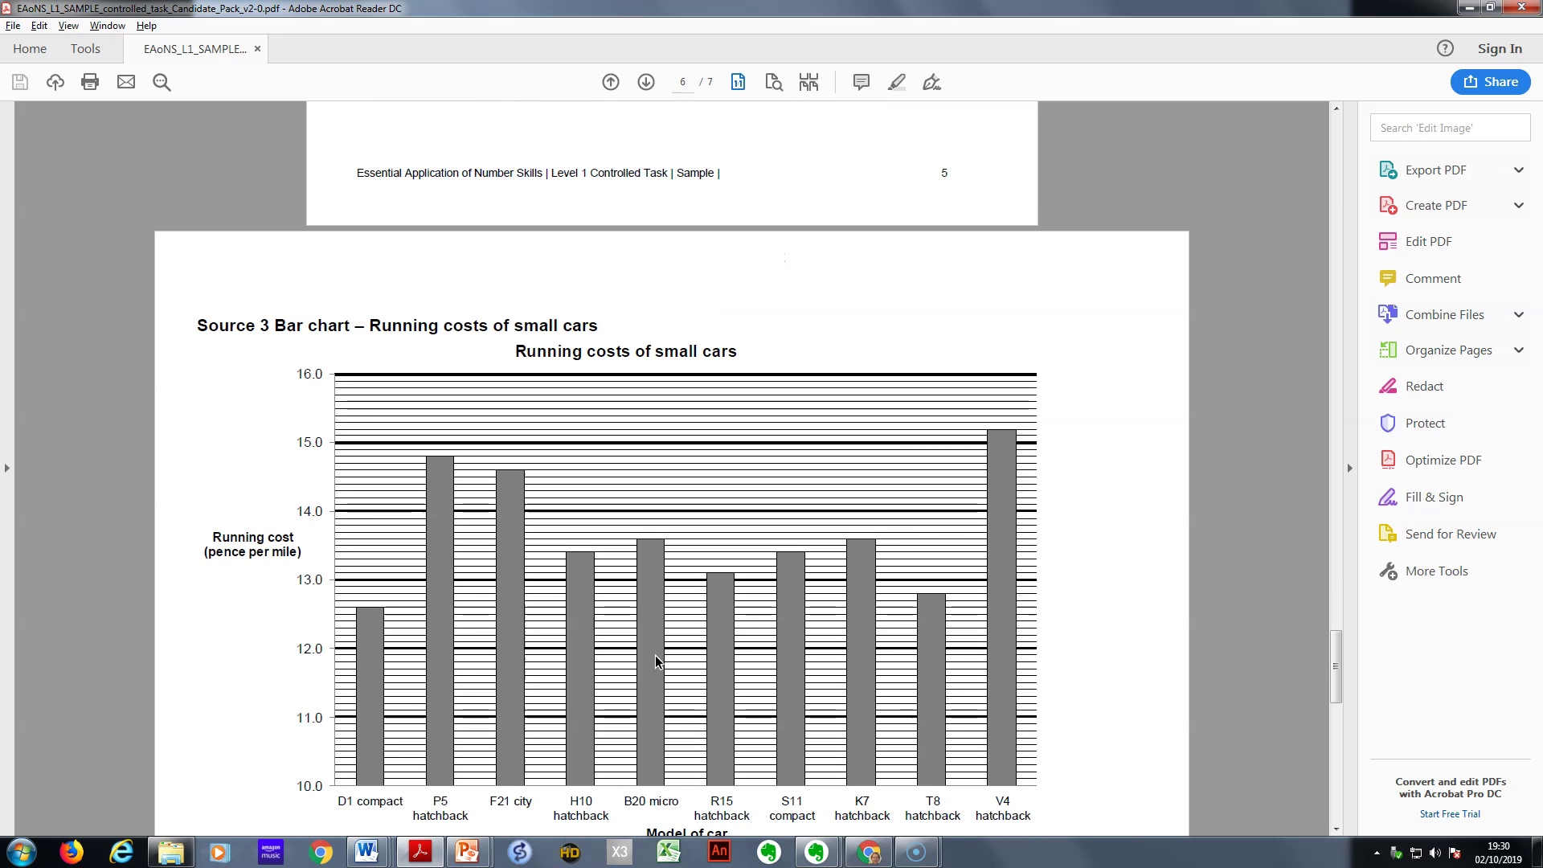
scroll(655, 661, up, 20)
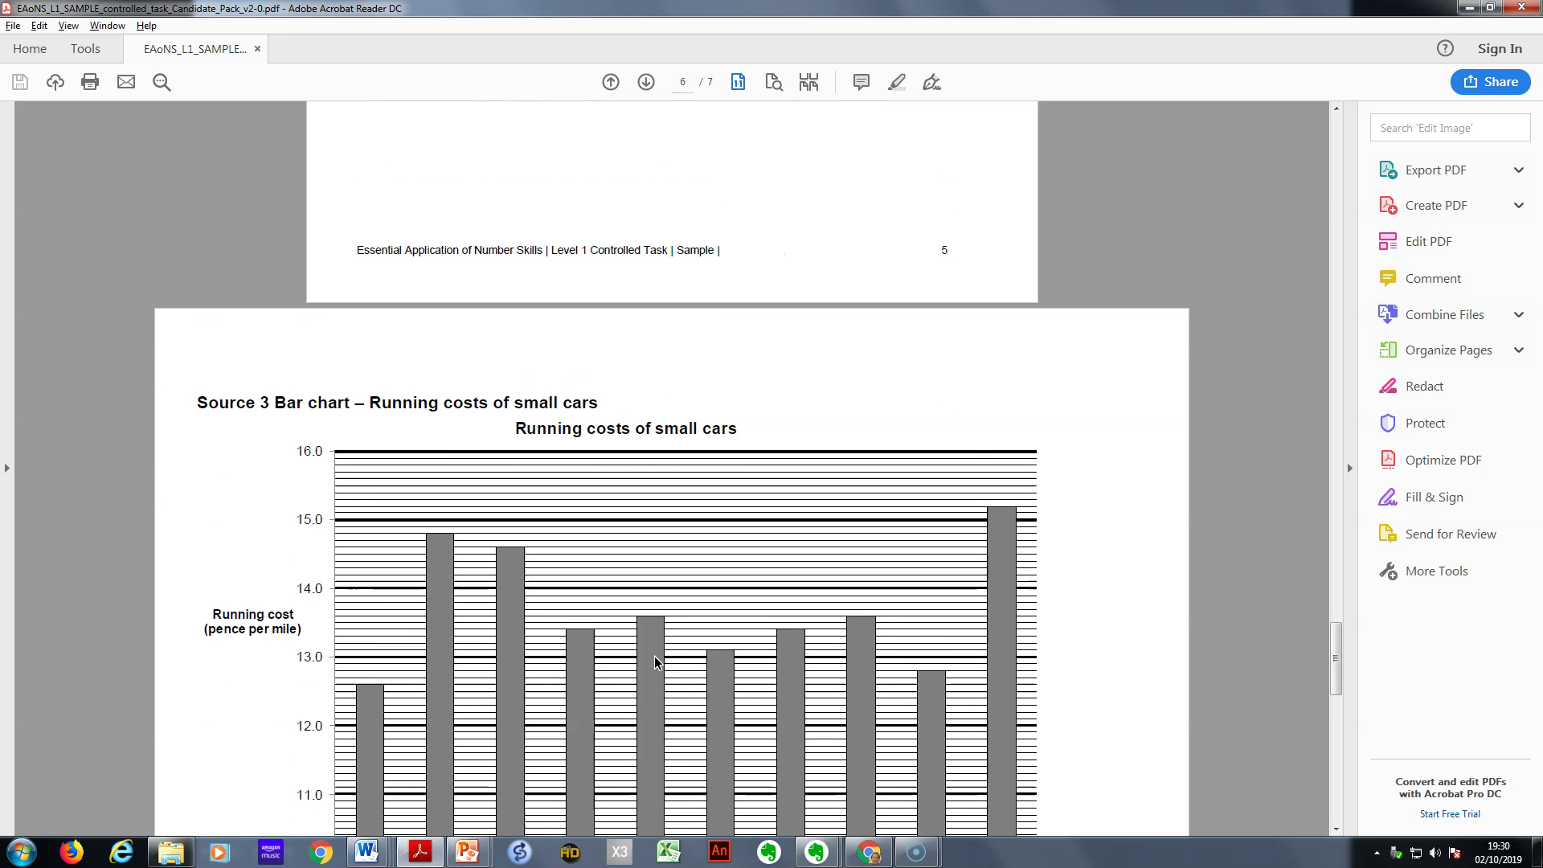
scroll(654, 656, up, 20)
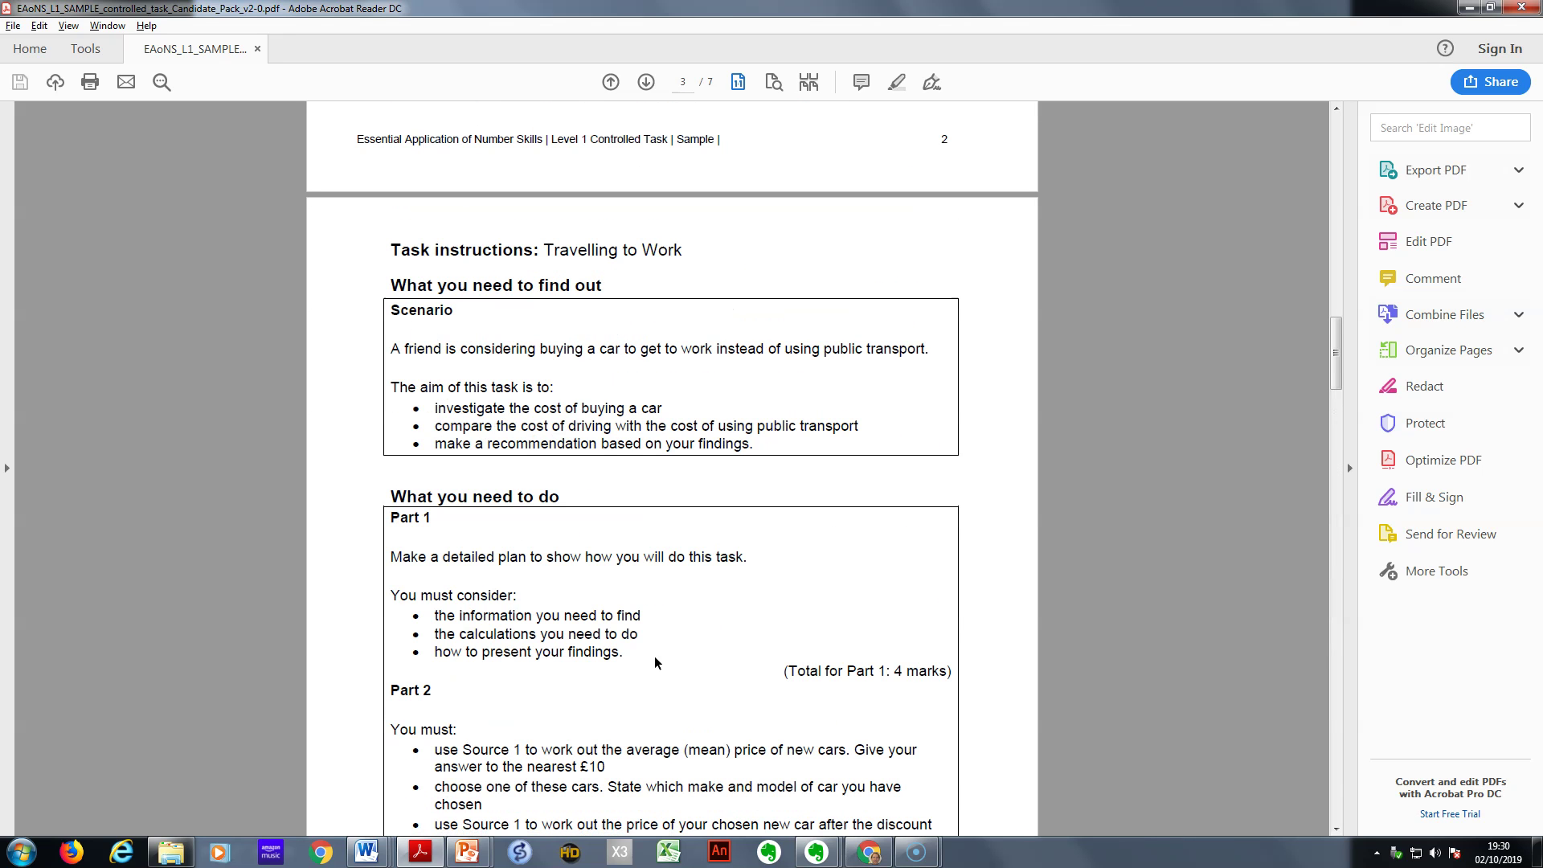
drag(647, 660, 388, 527)
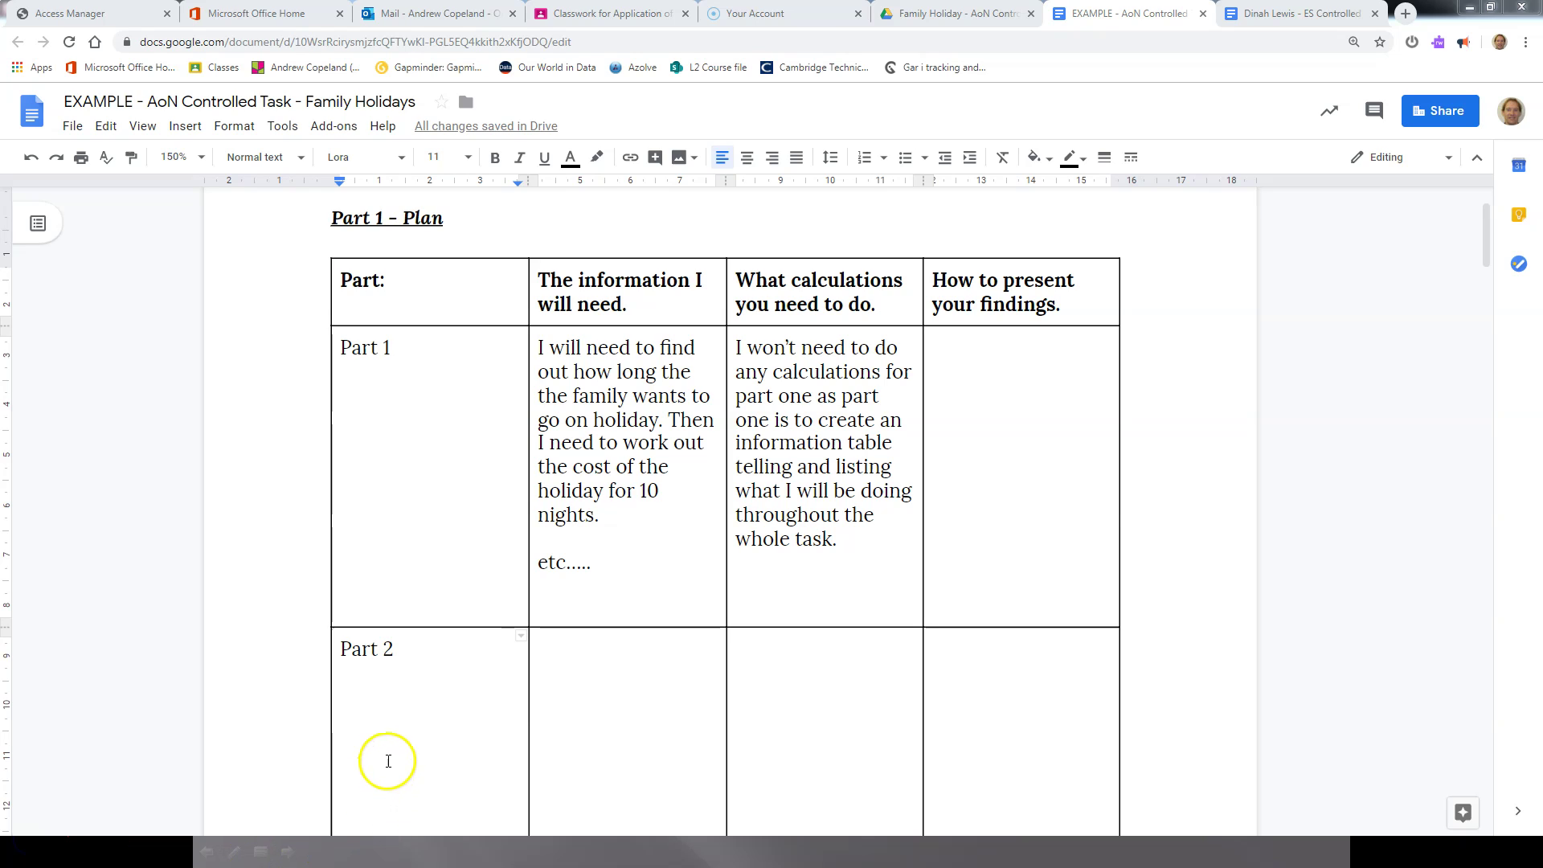
Step: Put the caret in the example plan table's Part 1 cell, then return to the task PDF
double_click(421, 616)
click(517, 604)
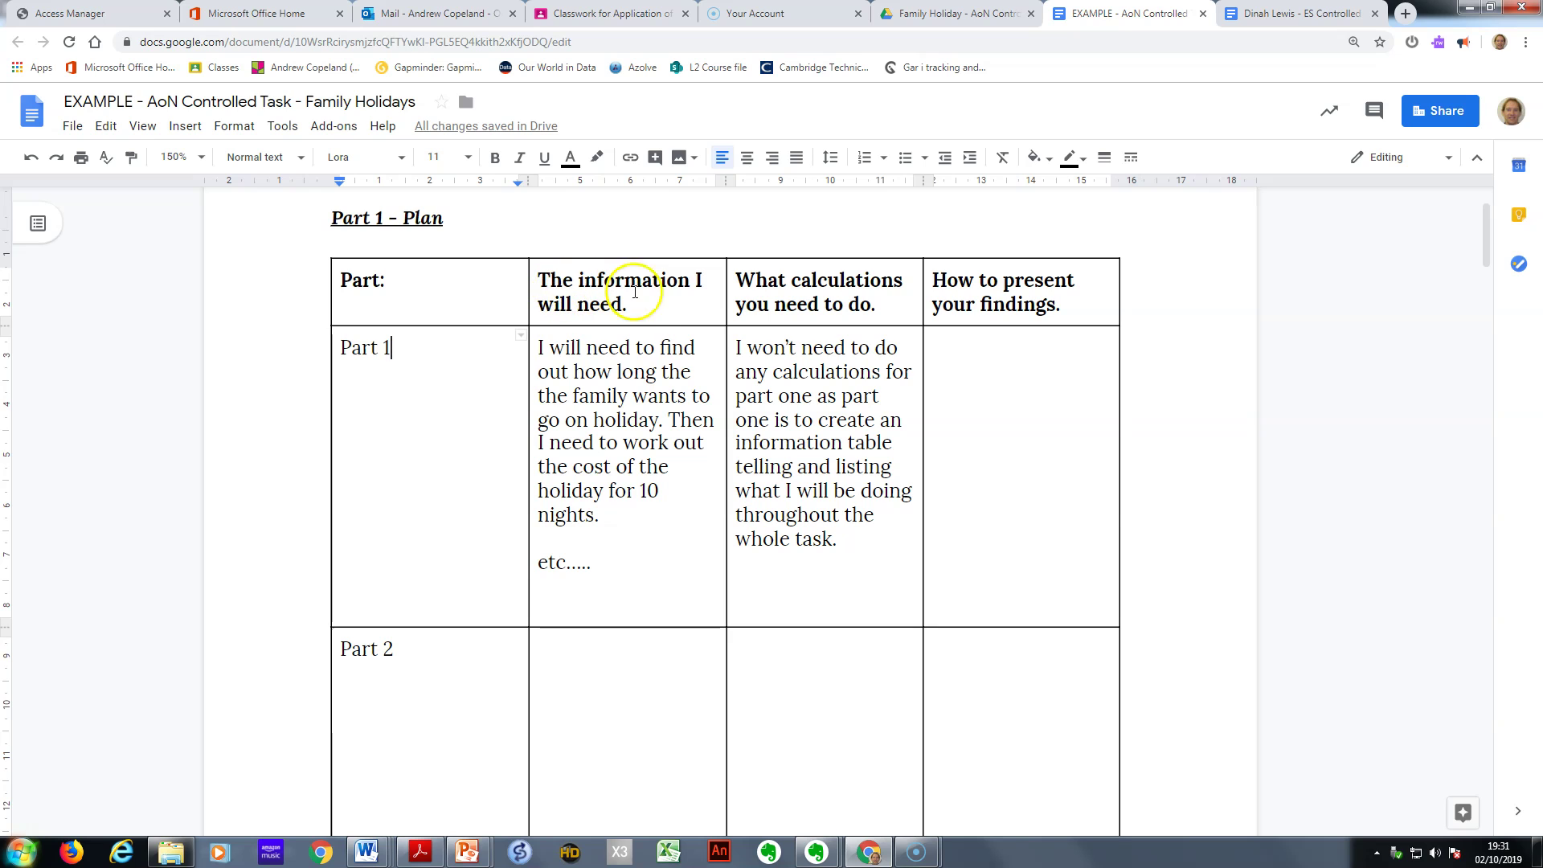
click(419, 851)
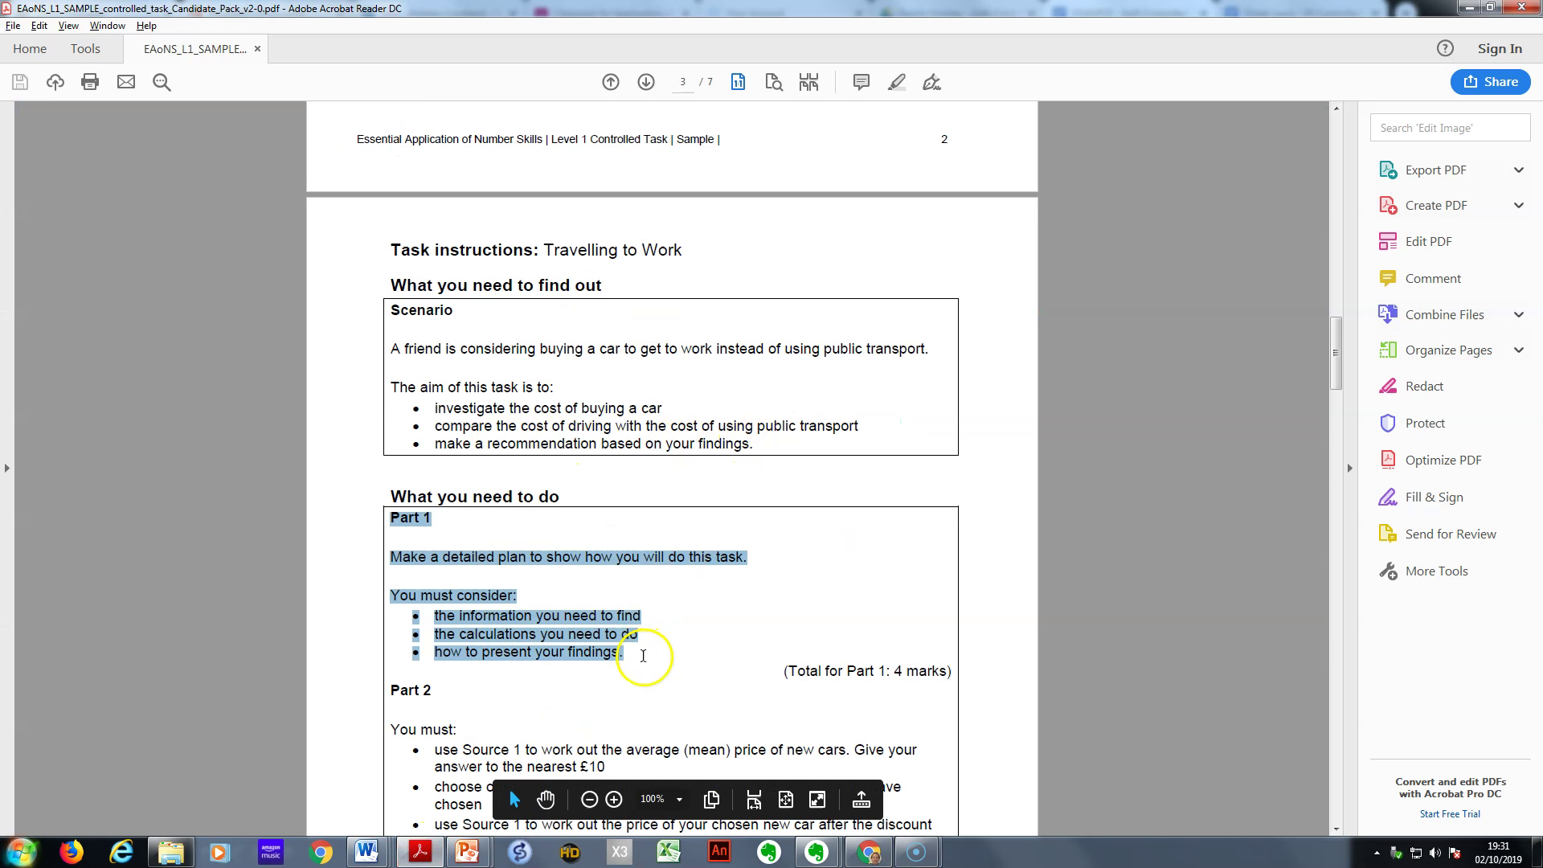
Step: Highlight the three Part 1 bullet points, then minimise the PDF to reveal the plan document
drag(639, 654, 432, 619)
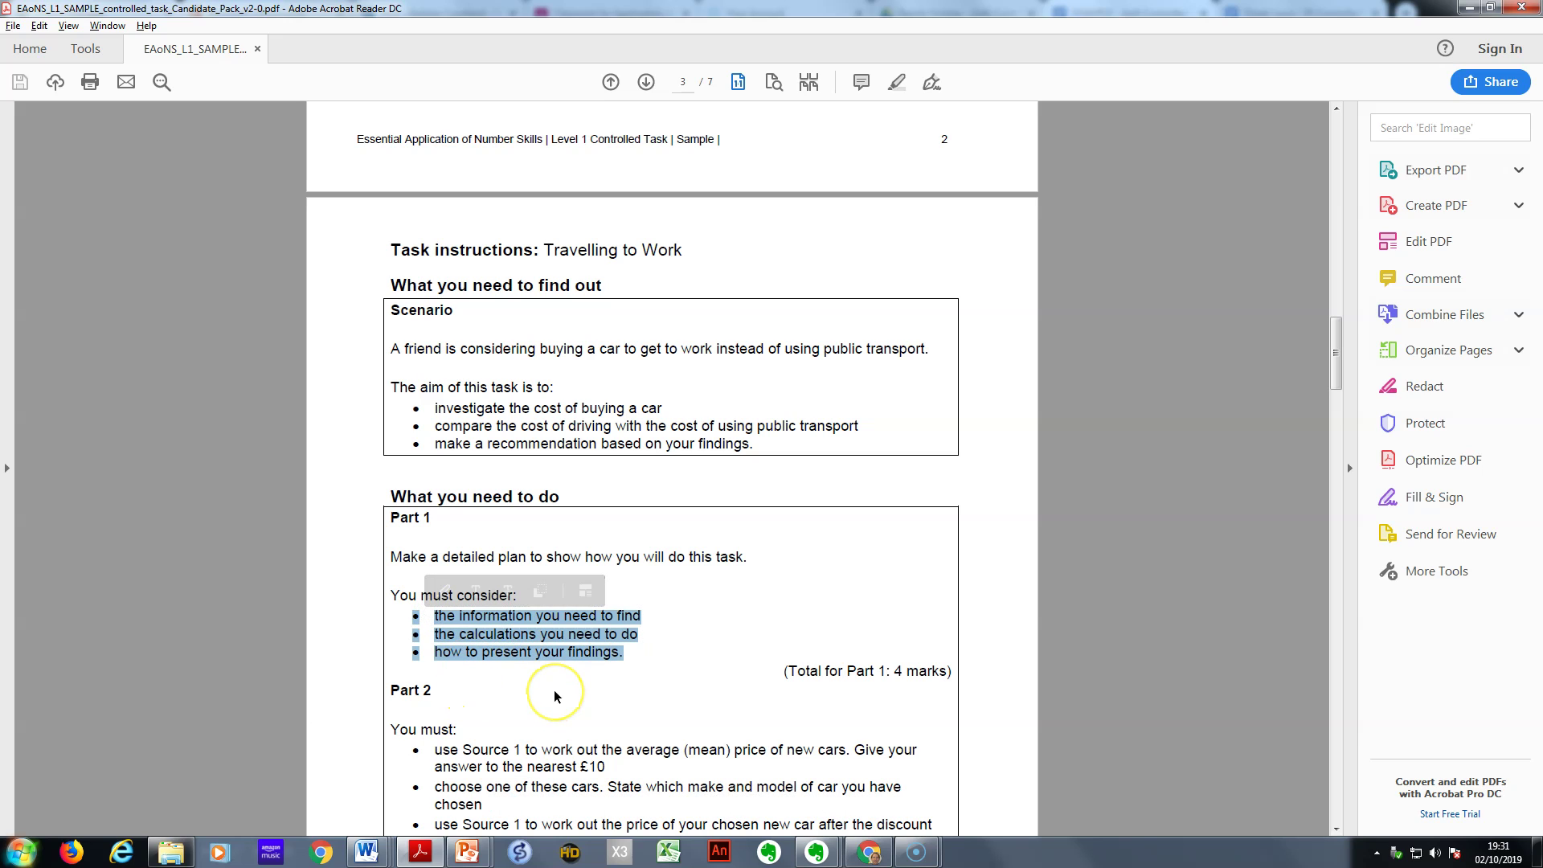
click(430, 855)
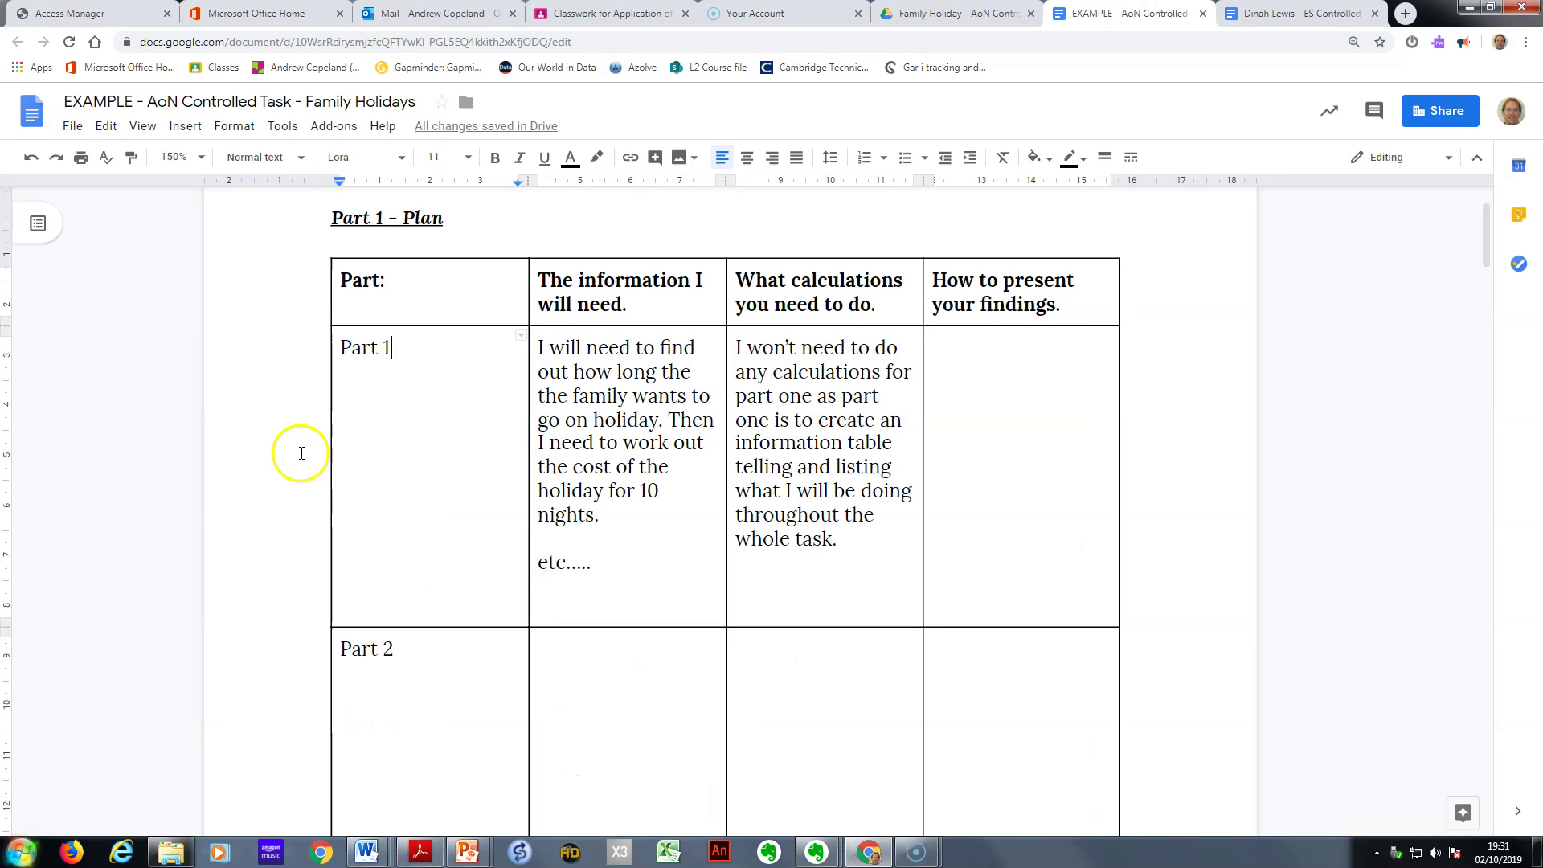
Step: Widen the plan table's first column slightly and select the Part 1 and Part 2 cells
click(536, 281)
drag(536, 280, 538, 281)
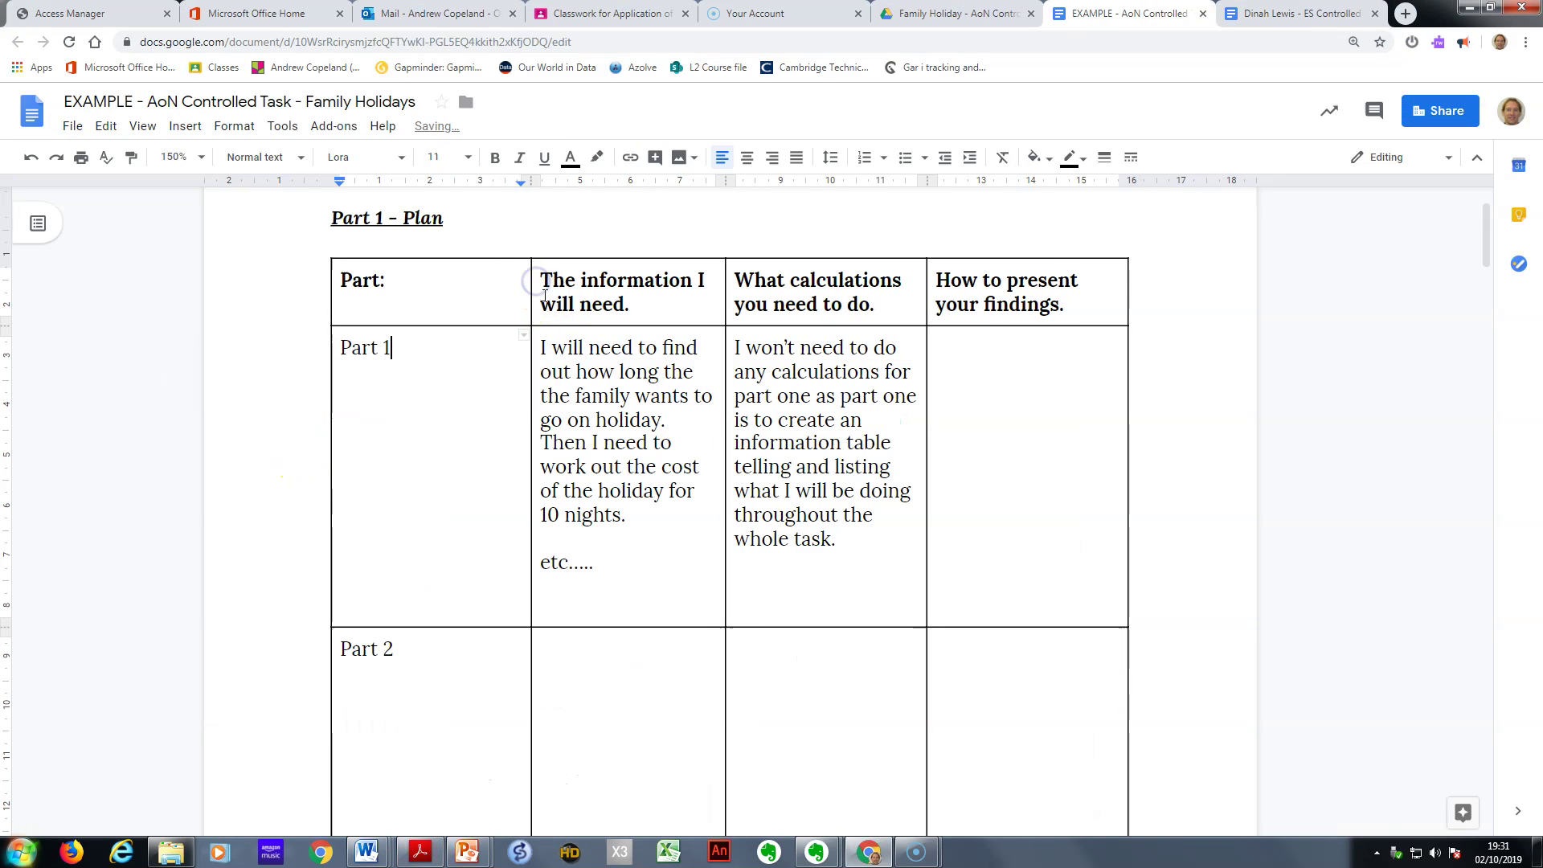
drag(369, 376, 348, 345)
drag(390, 402, 401, 675)
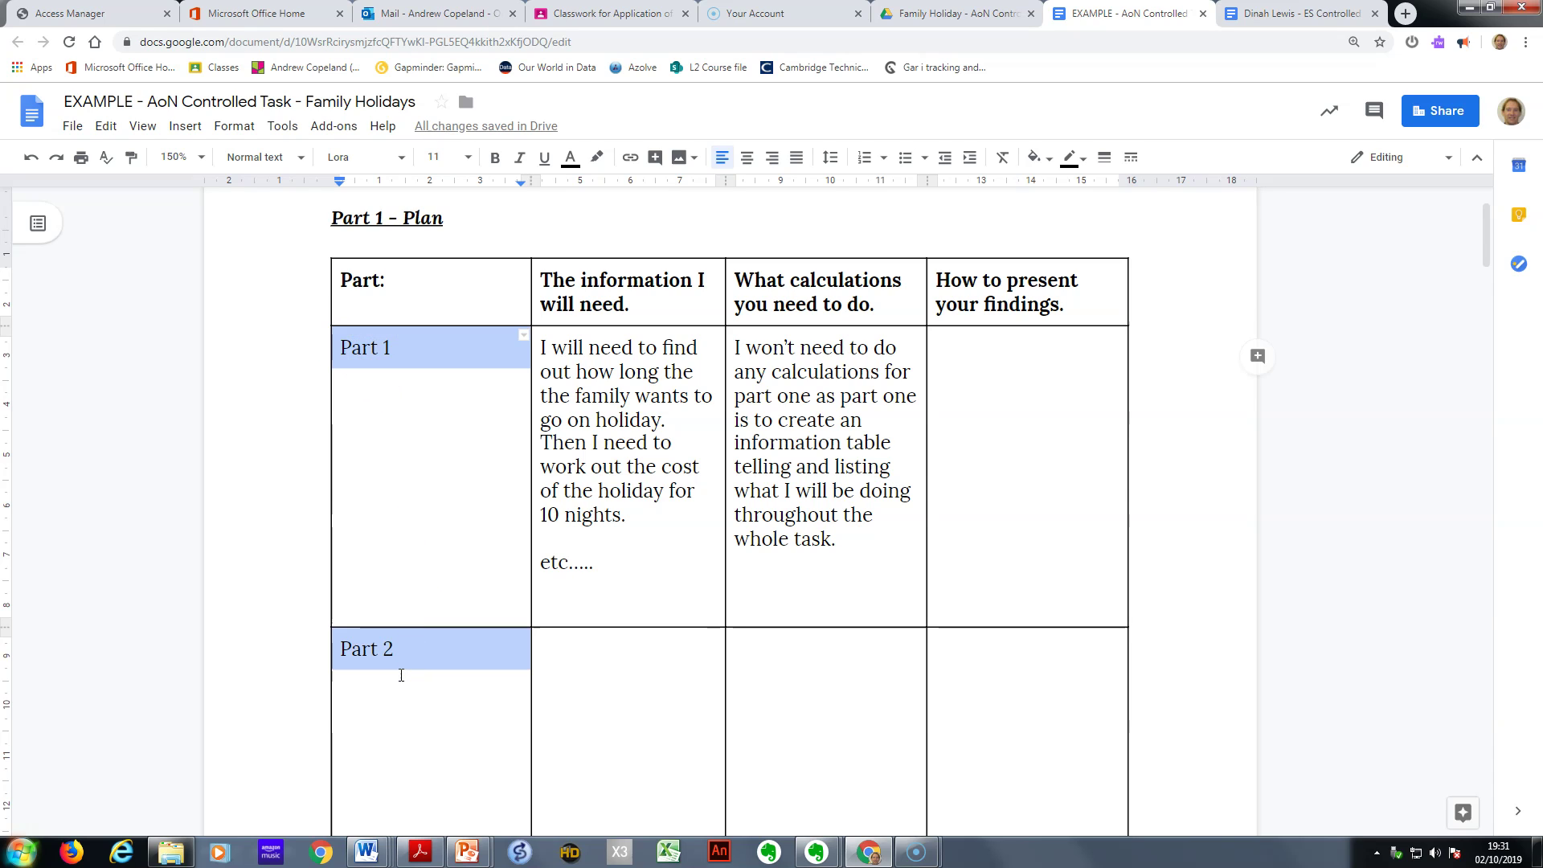
scroll(401, 675, down, 8)
click(404, 651)
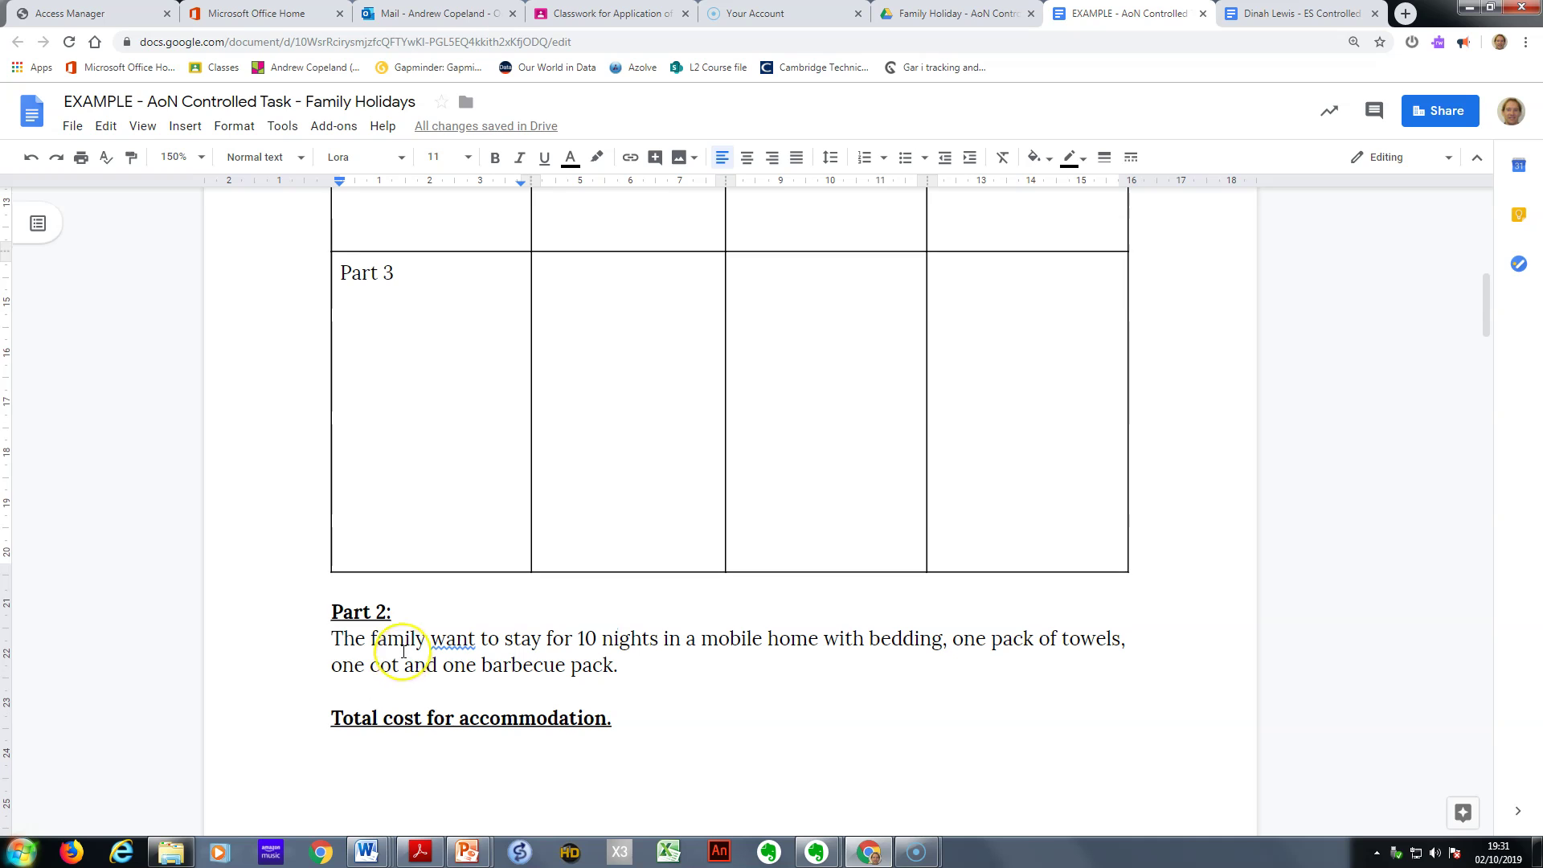
scroll(403, 651, up, 8)
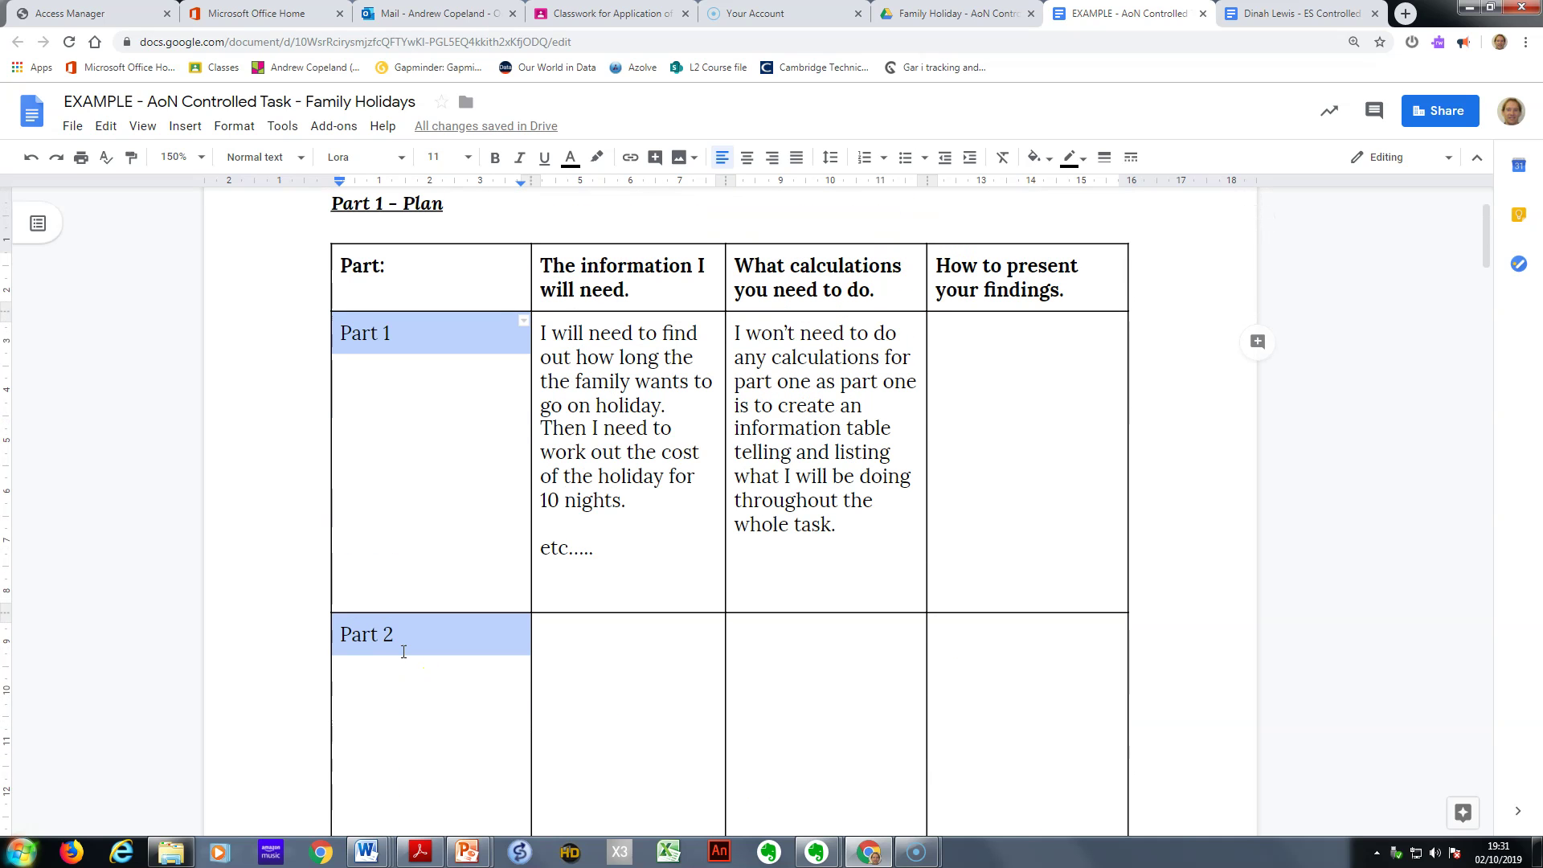
click(431, 475)
click(548, 392)
click(627, 449)
Step: Select Part 1's information-needed and calculations text, then the three column heading cells
drag(594, 549, 541, 330)
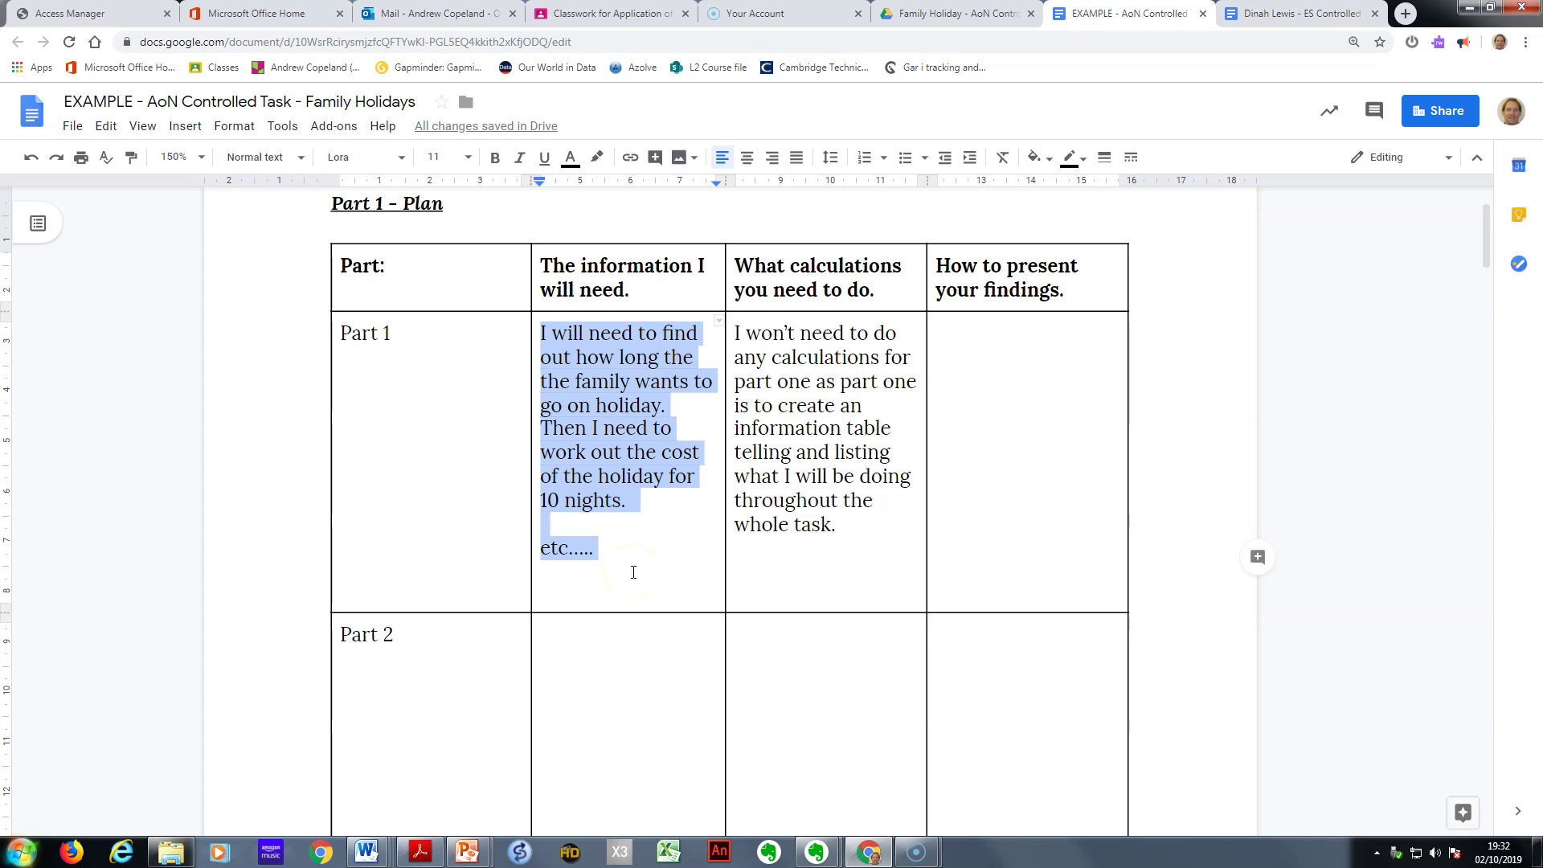
drag(836, 524, 730, 339)
click(949, 340)
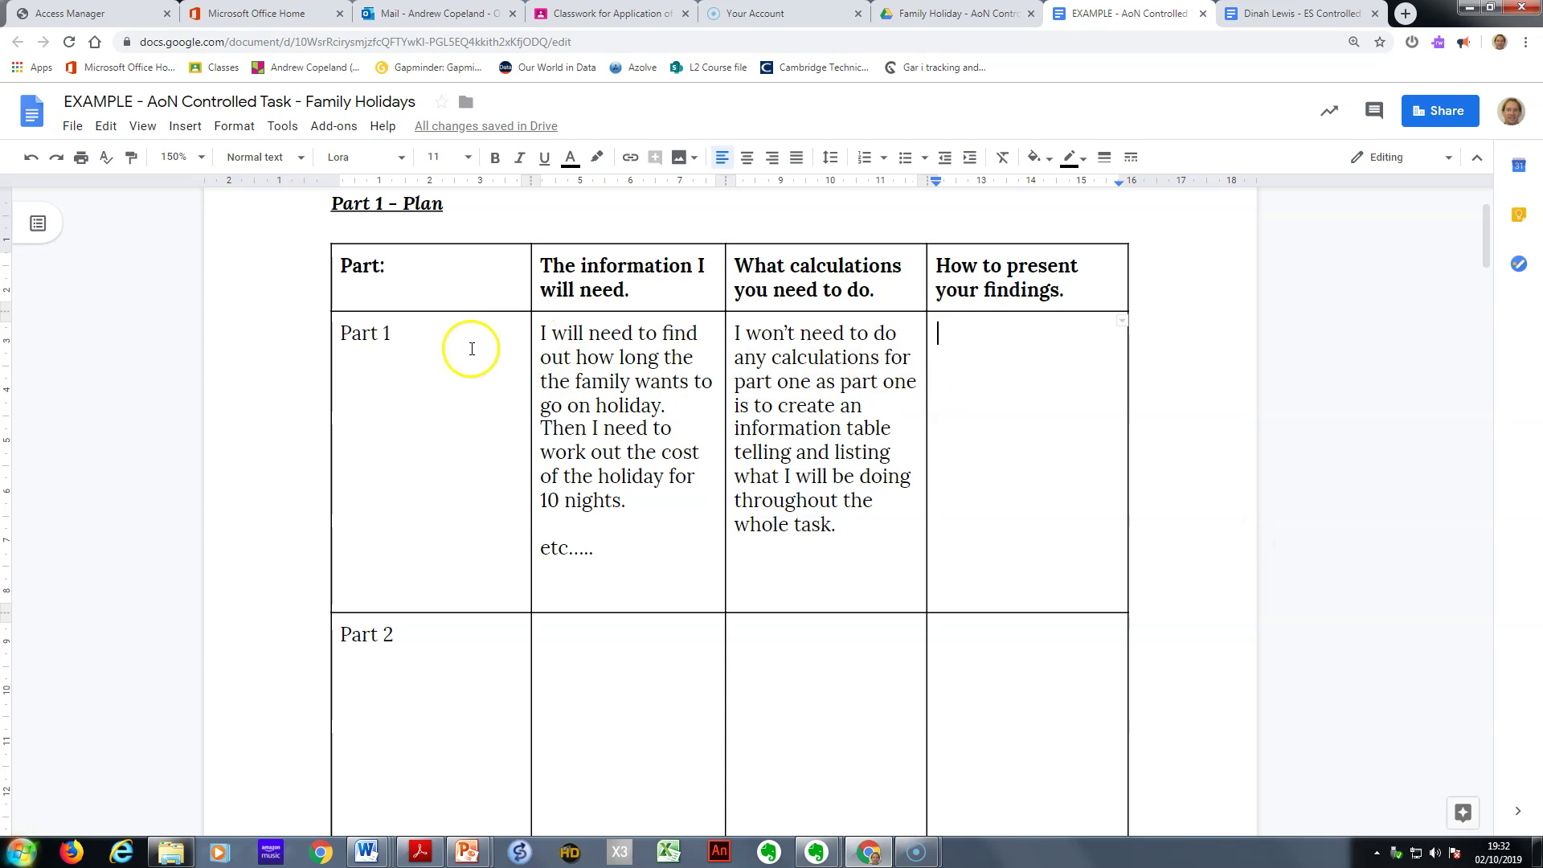
click(395, 338)
drag(534, 262, 1009, 290)
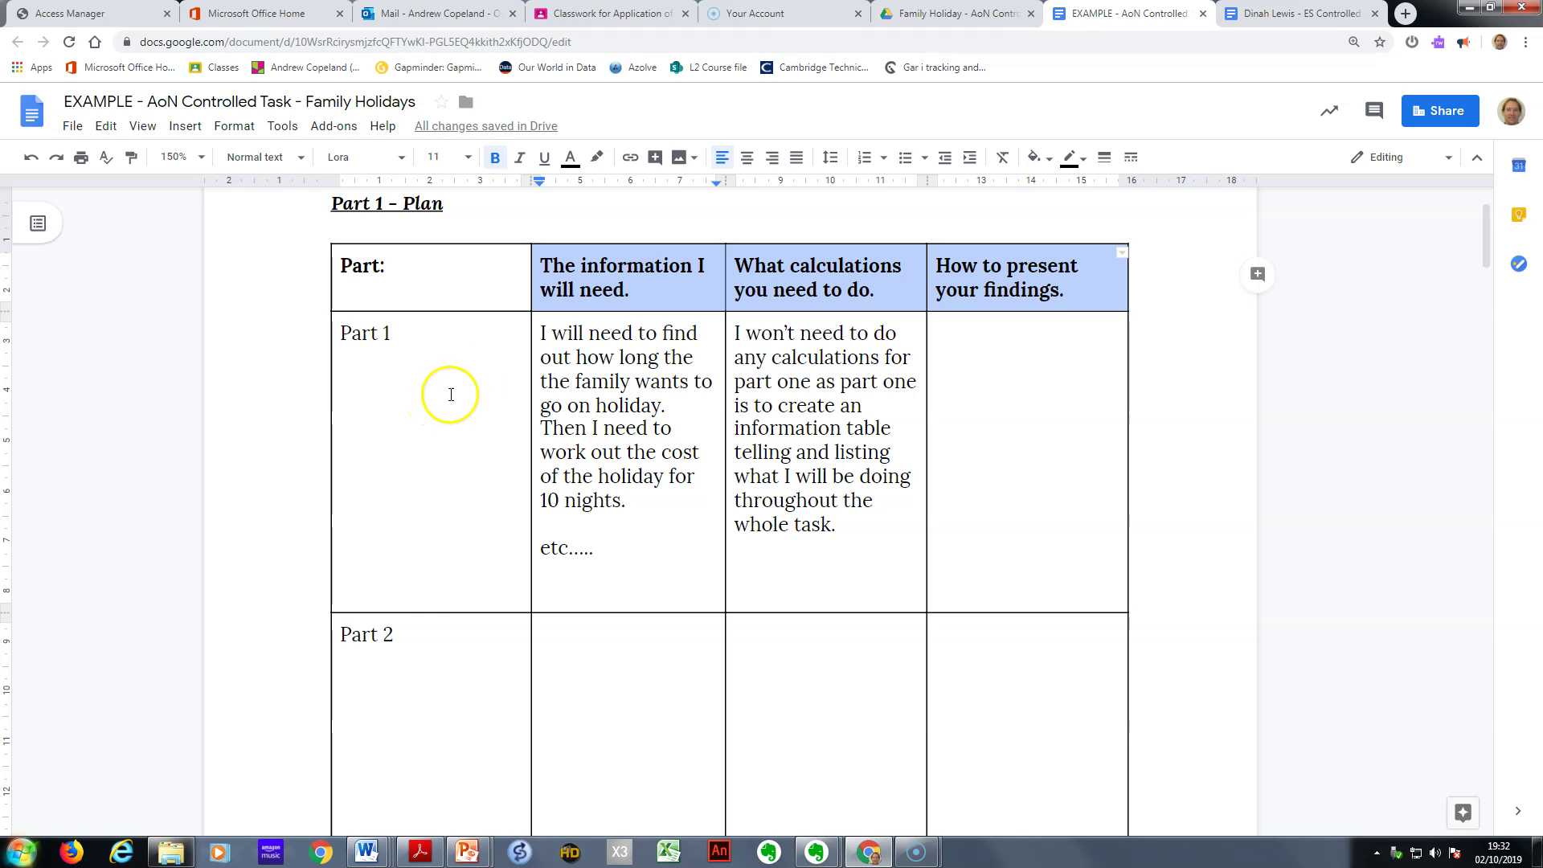
Step: Back in the task PDF, scroll through the pages to the Source 3 small-car running-costs chart on page 6
click(420, 852)
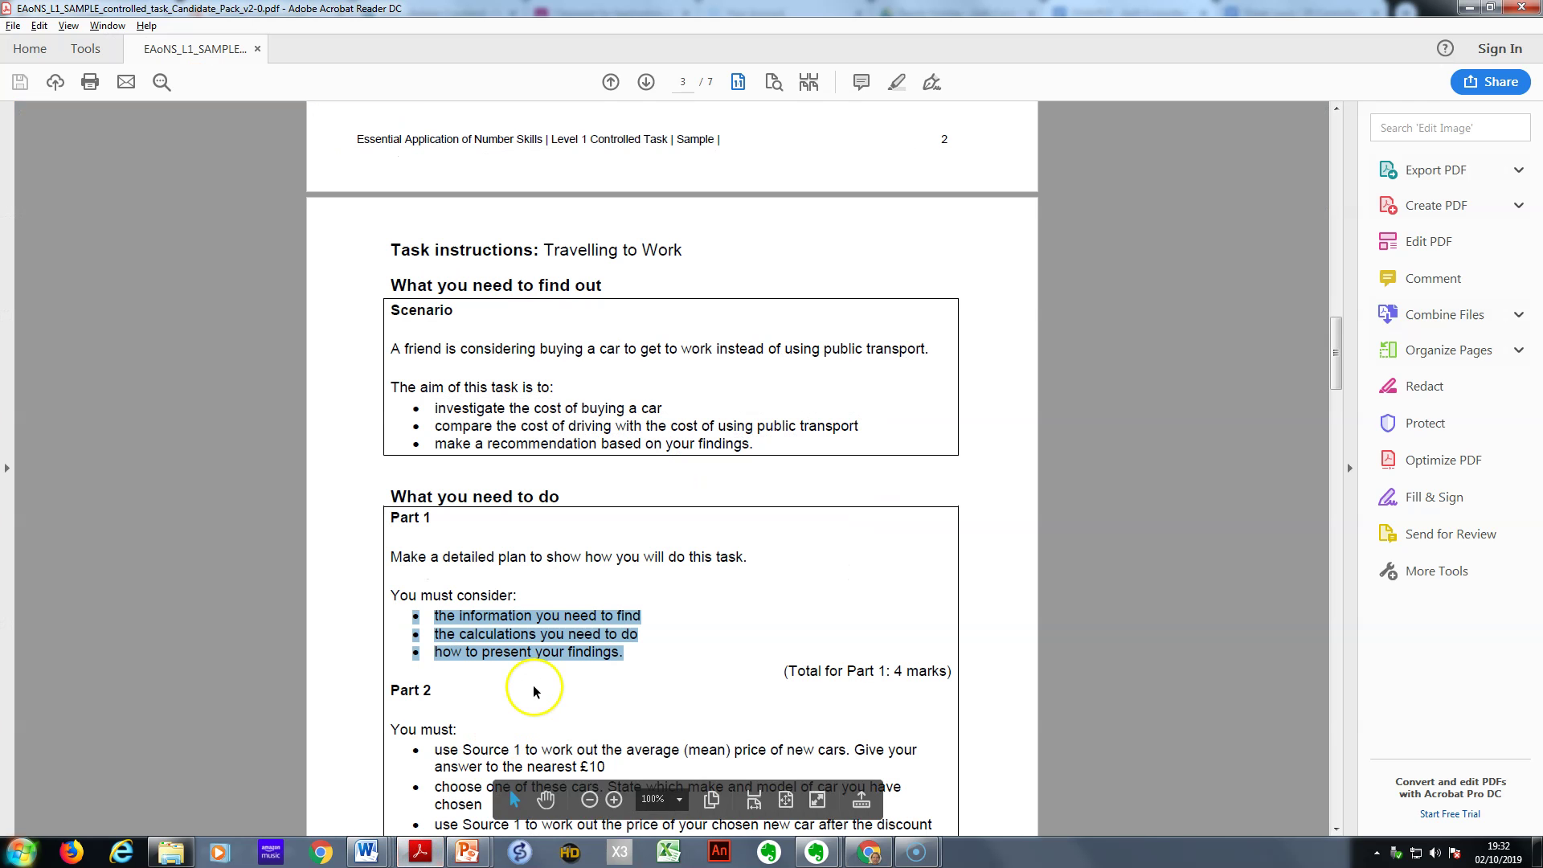
scroll(579, 619, down, 10)
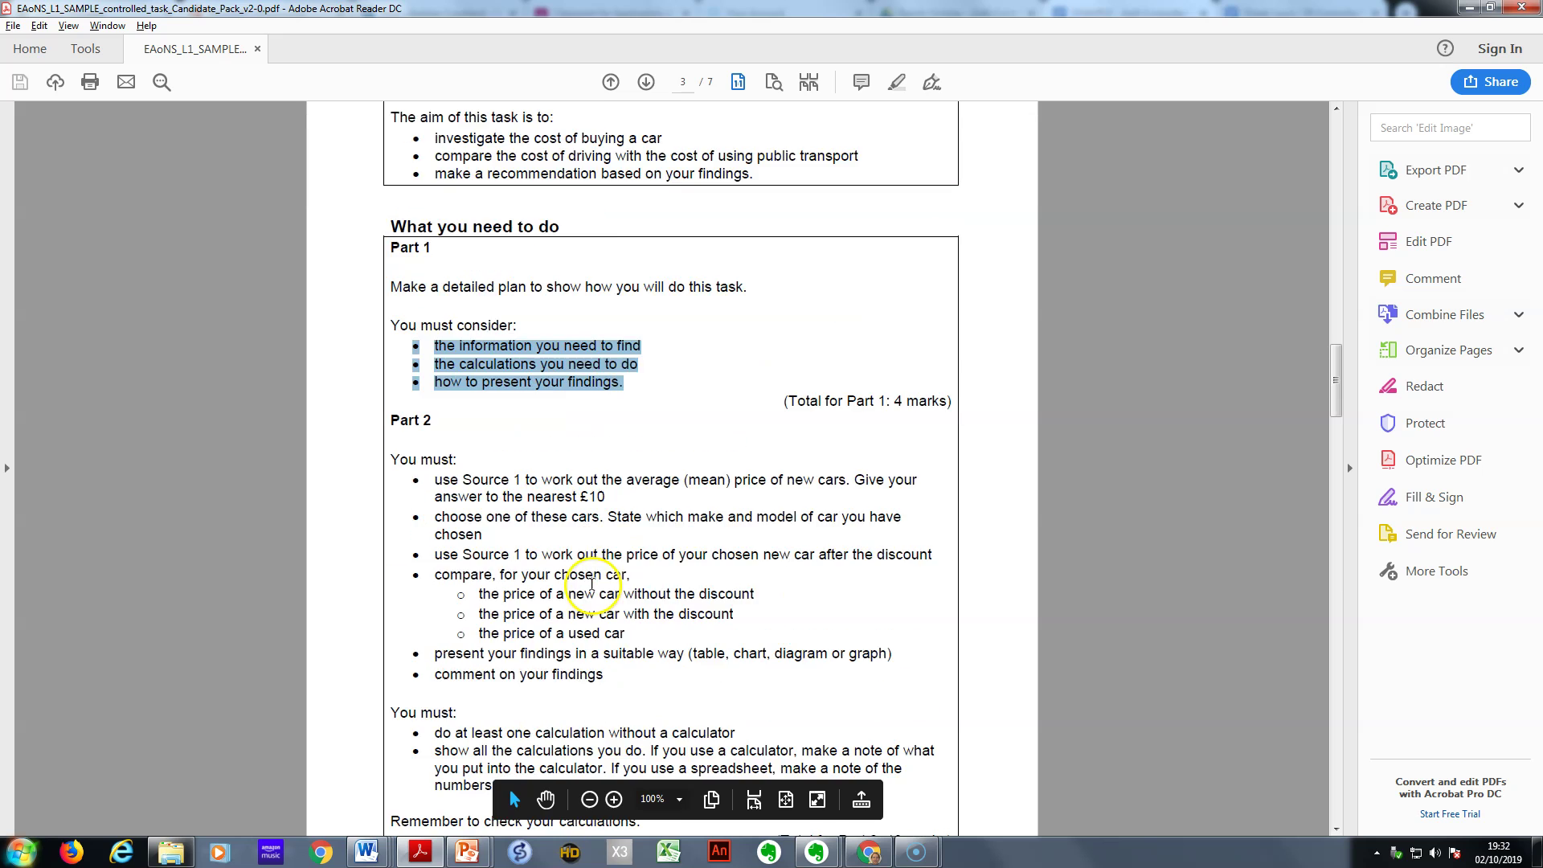
scroll(592, 595, down, 20)
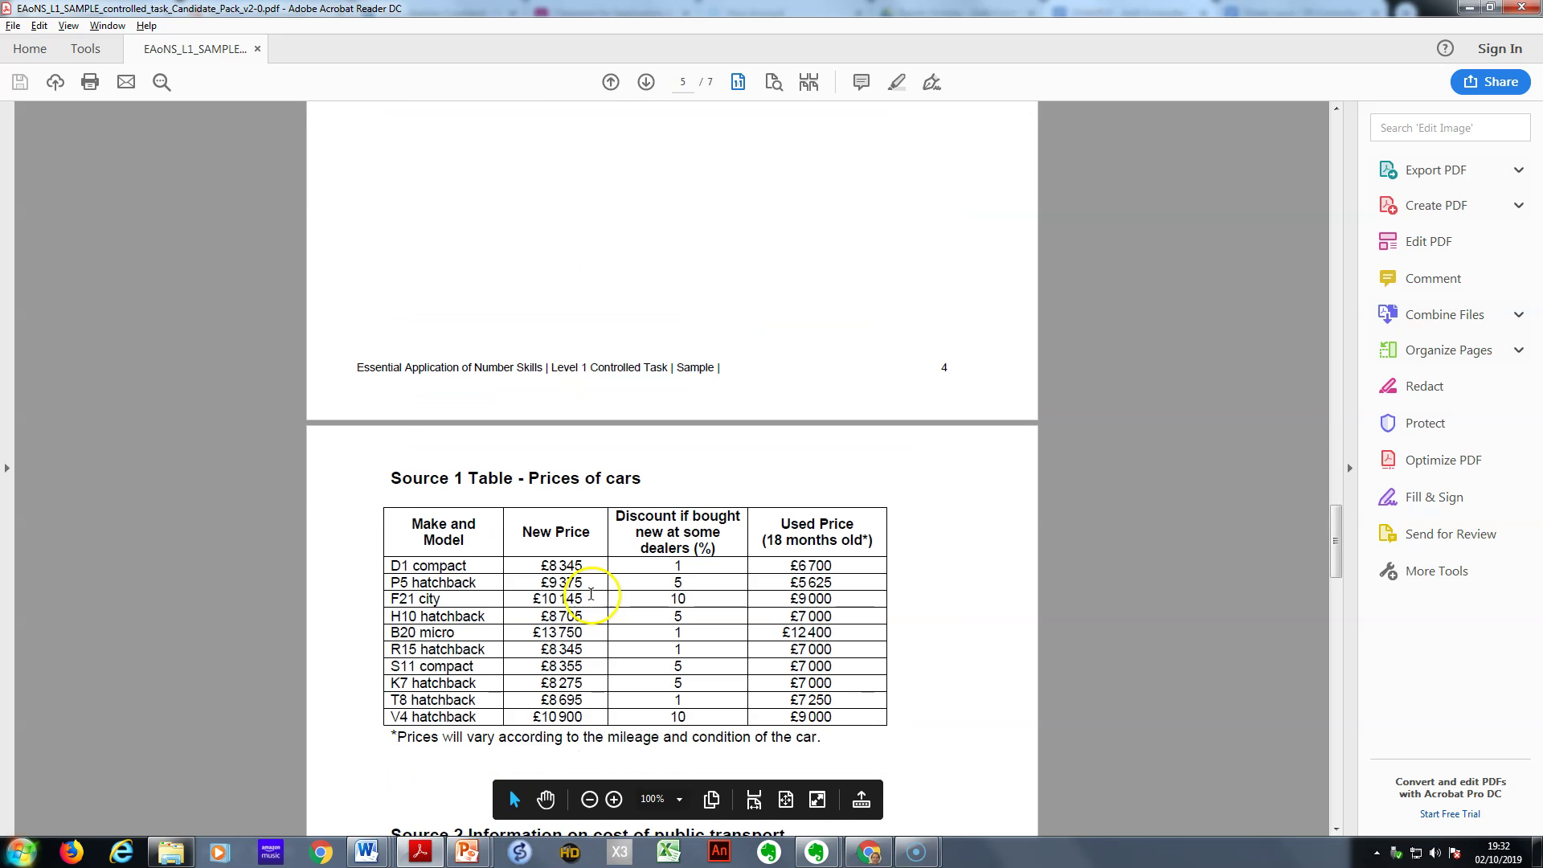
scroll(592, 599, down, 14)
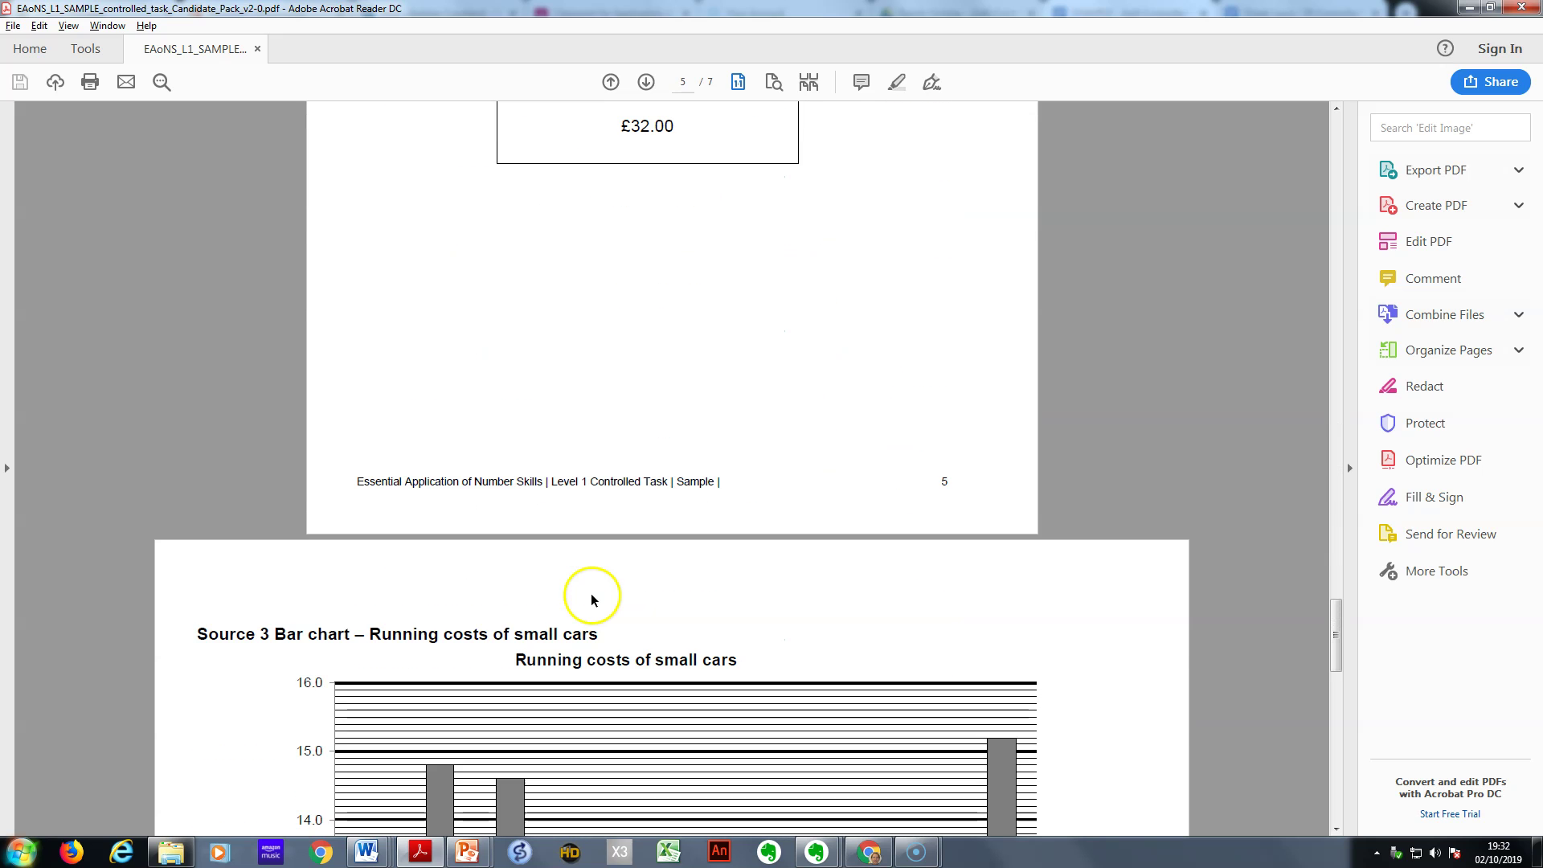
scroll(591, 599, down, 5)
scroll(592, 596, up, 20)
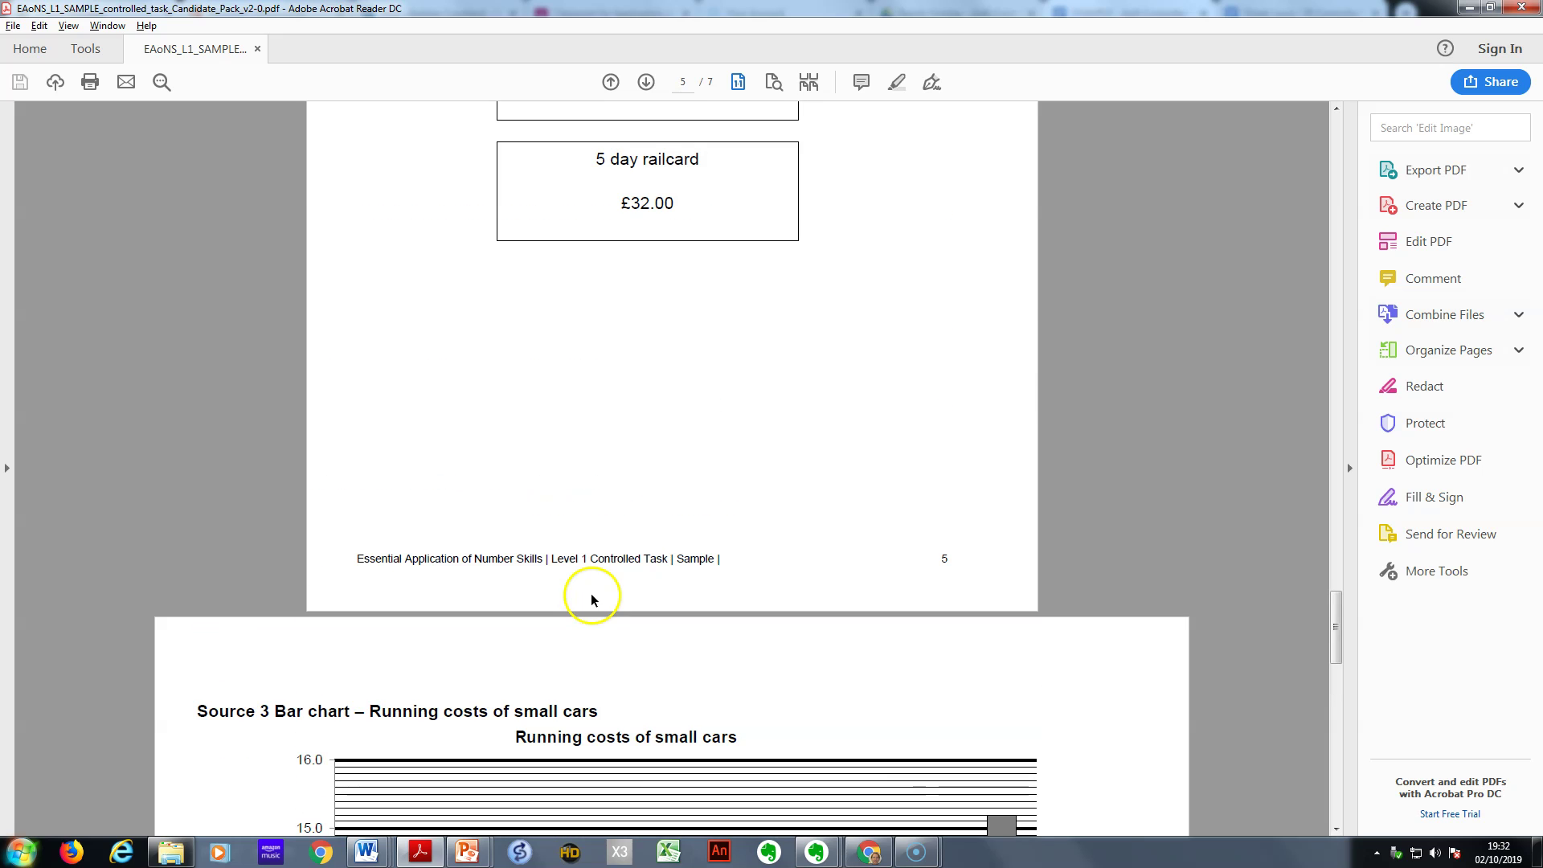
scroll(590, 594, up, 20)
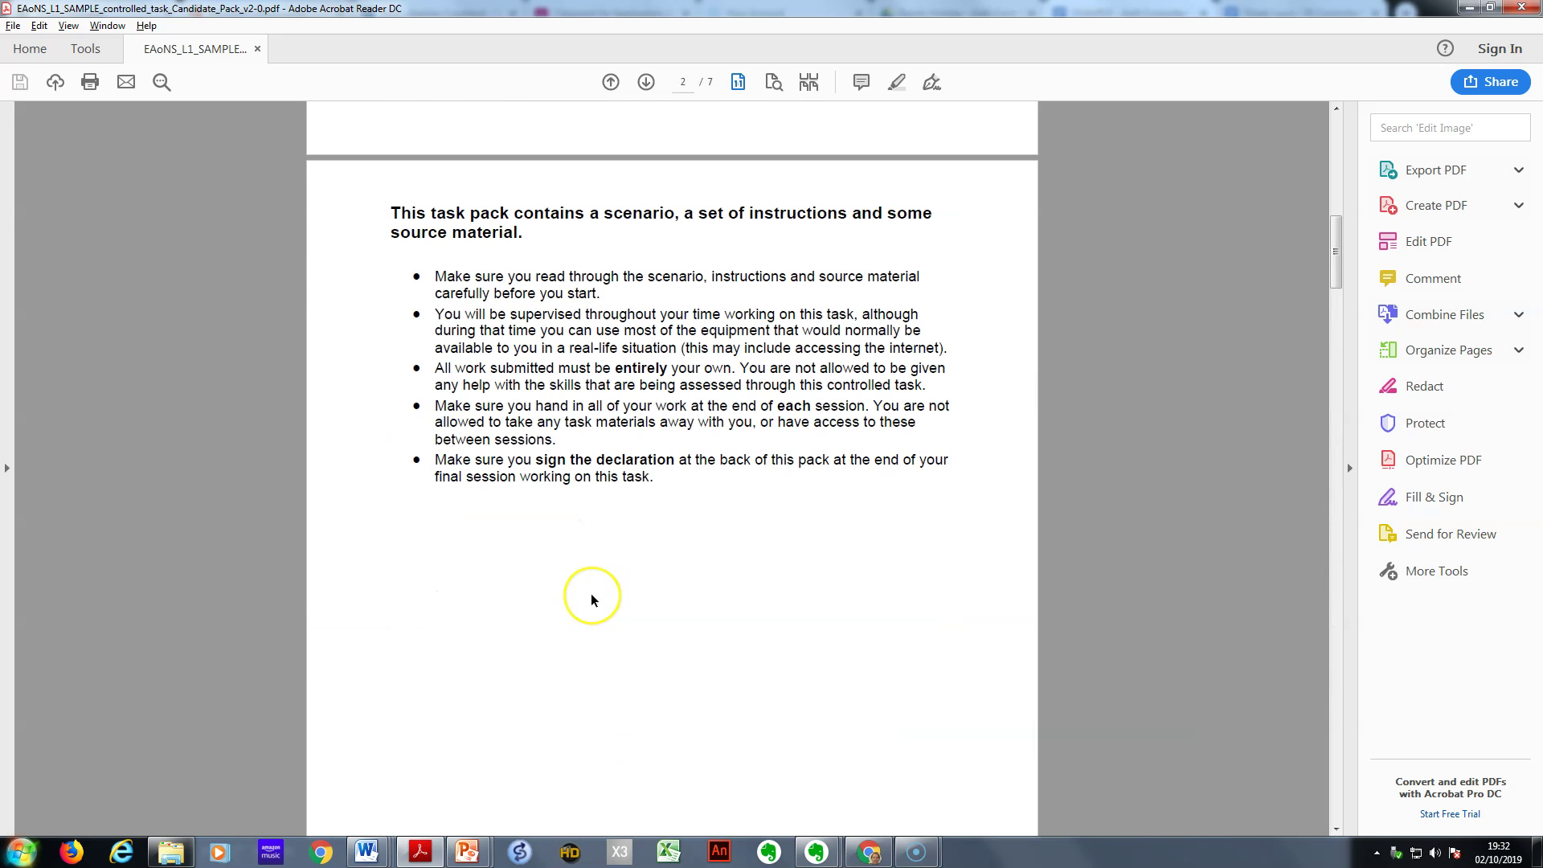
scroll(590, 599, up, 10)
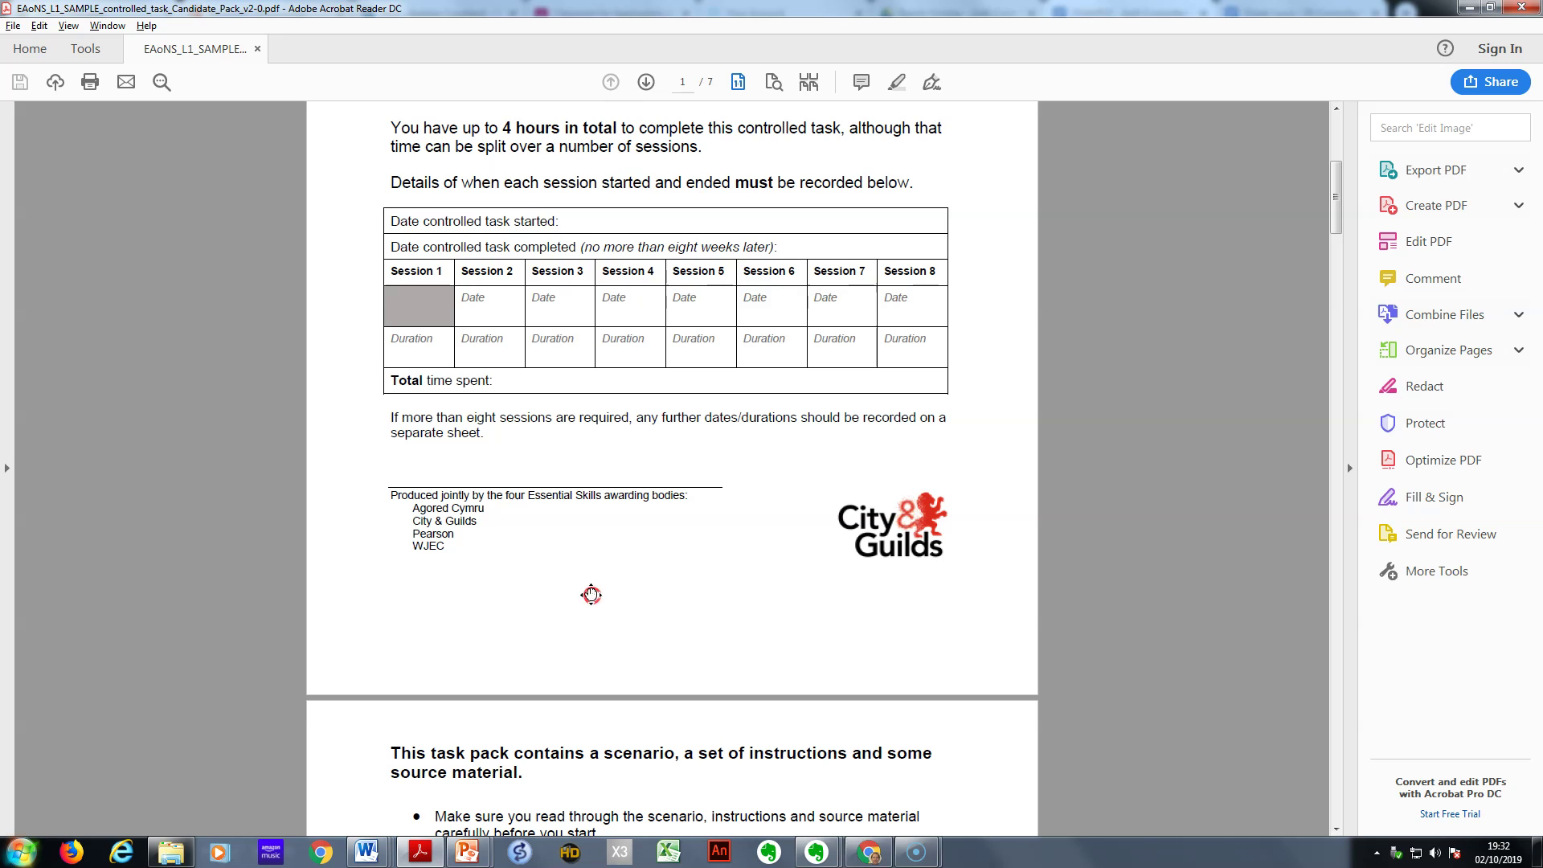
scroll(591, 600, down, 20)
scroll(575, 624, down, 7)
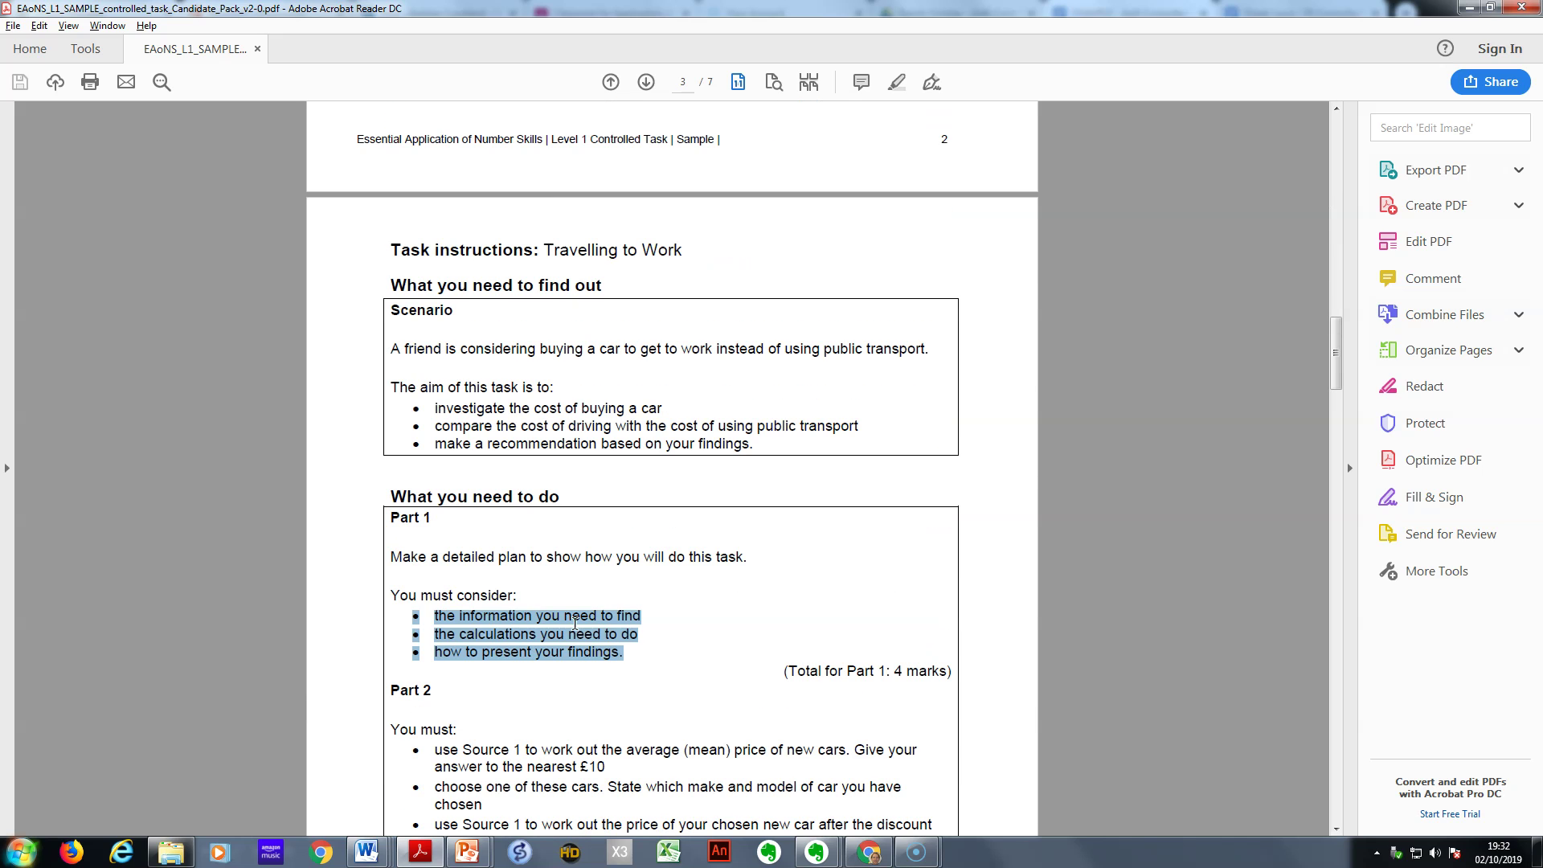
scroll(576, 624, down, 3)
scroll(576, 624, down, 15)
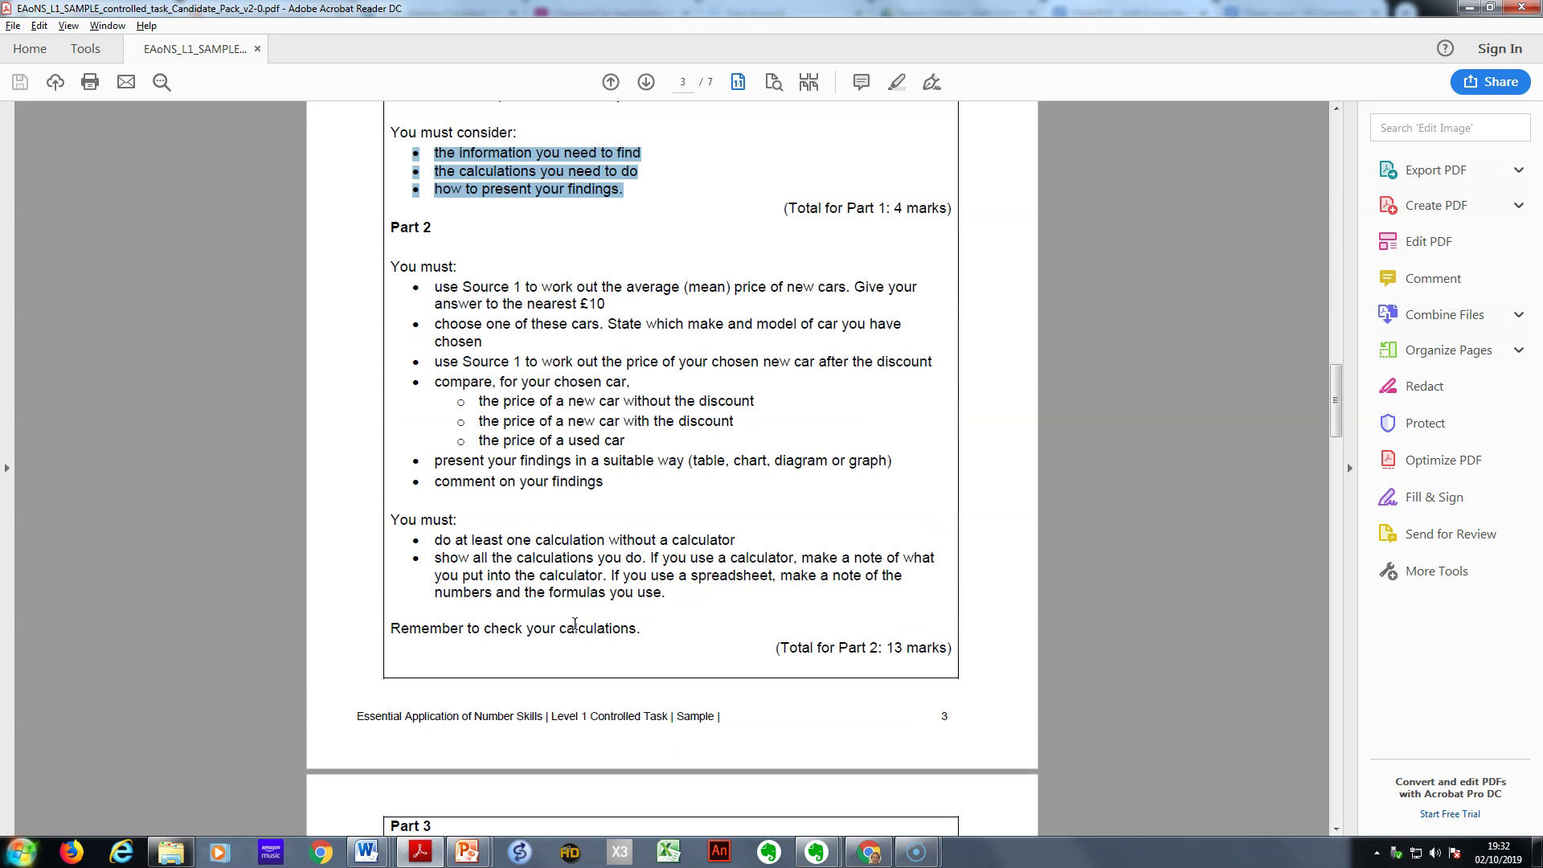
scroll(575, 623, down, 20)
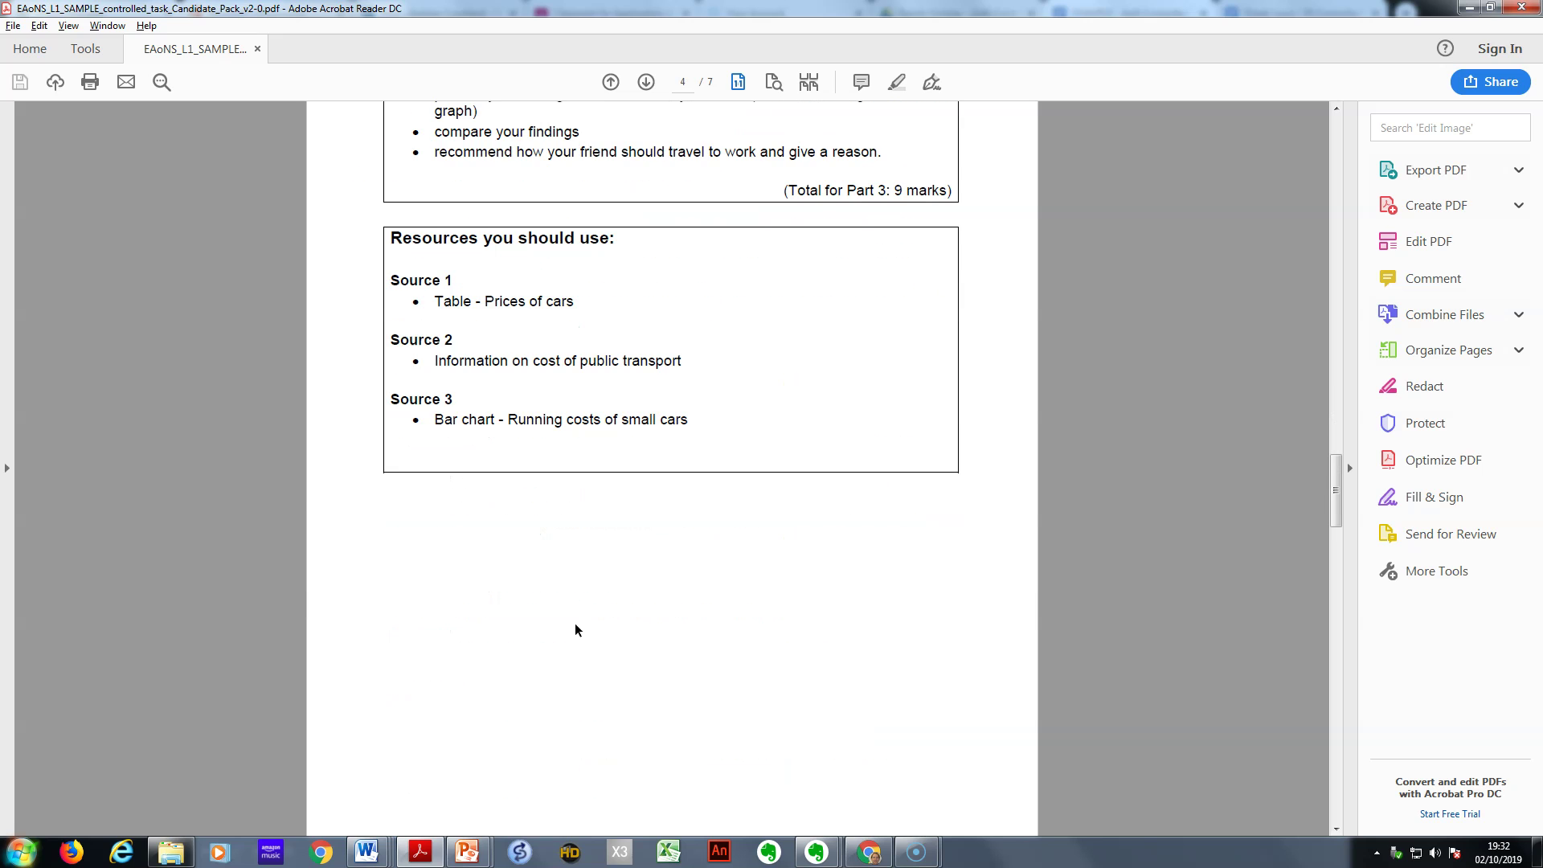
scroll(576, 637, down, 5)
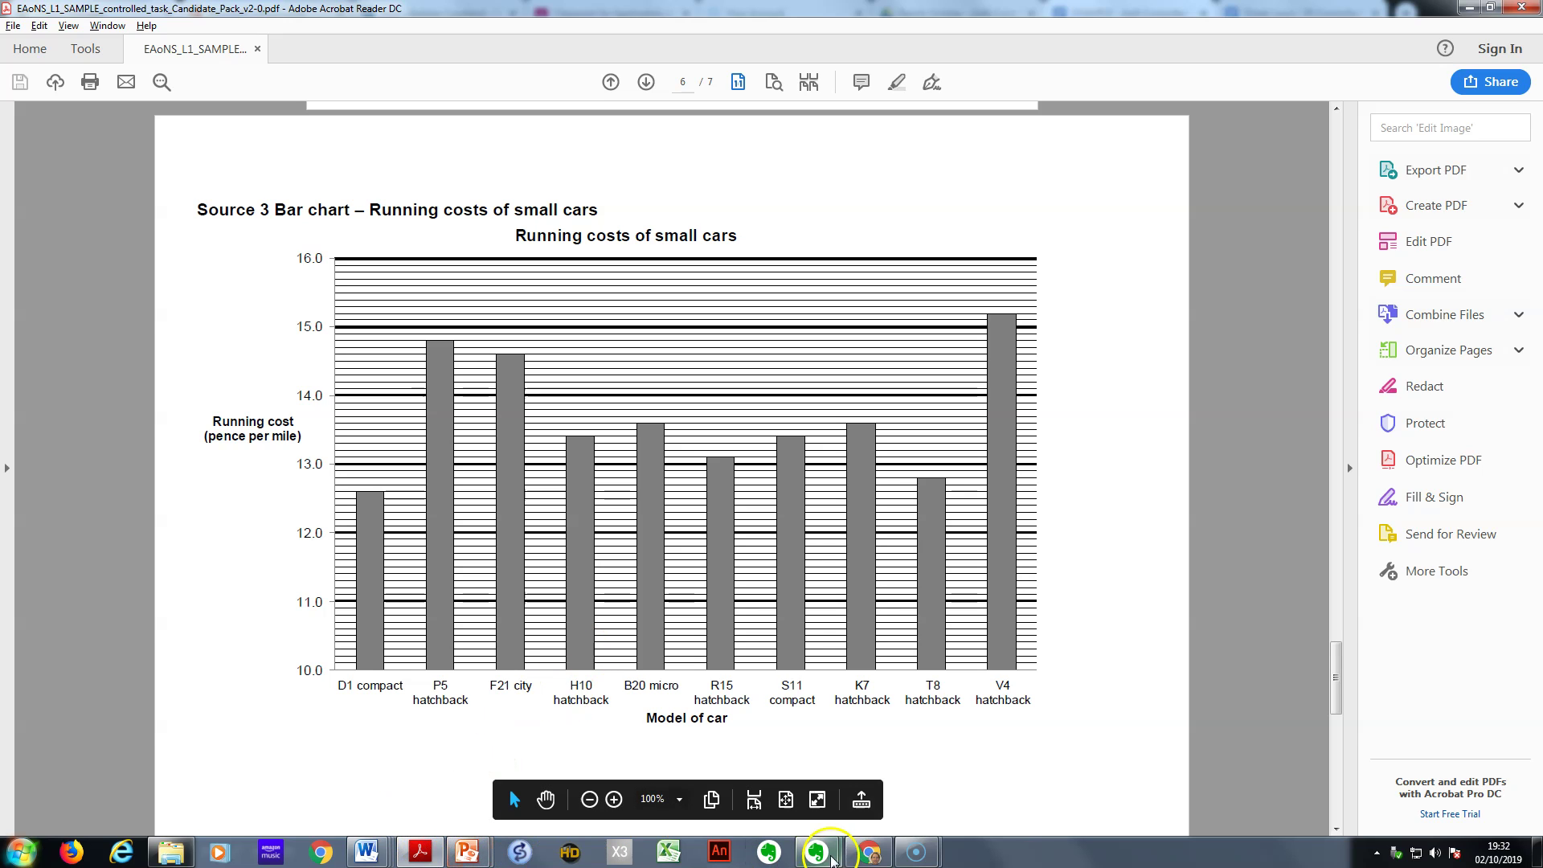
Step: Switch back to the 'EXAMPLE - AoN Controlled Task - Family Holidays' plan in Google Docs, leaving its title unchanged
click(868, 852)
click(736, 747)
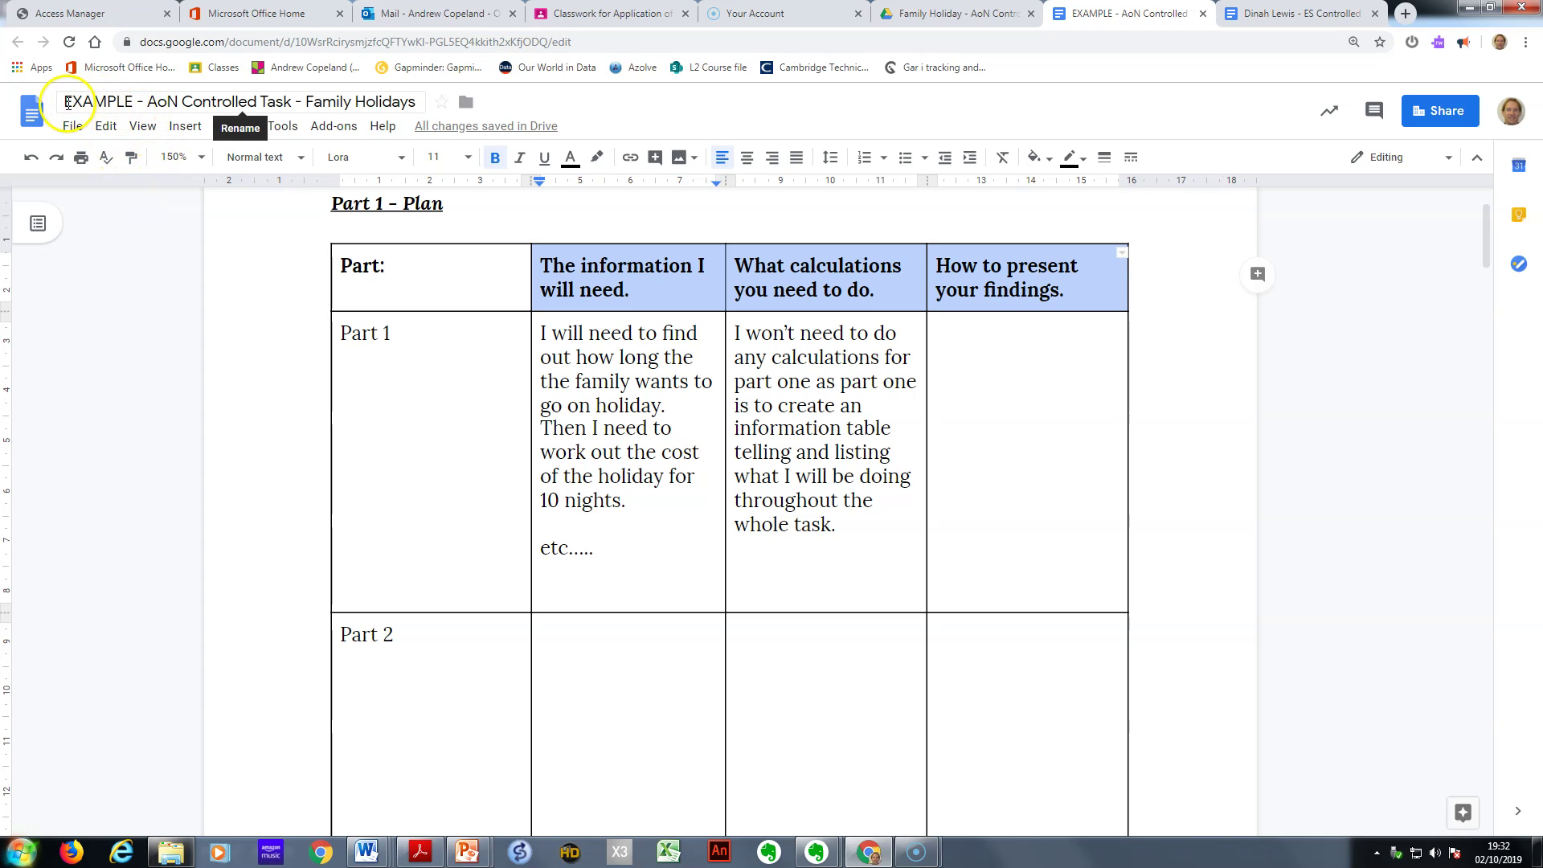
drag(64, 102, 134, 103)
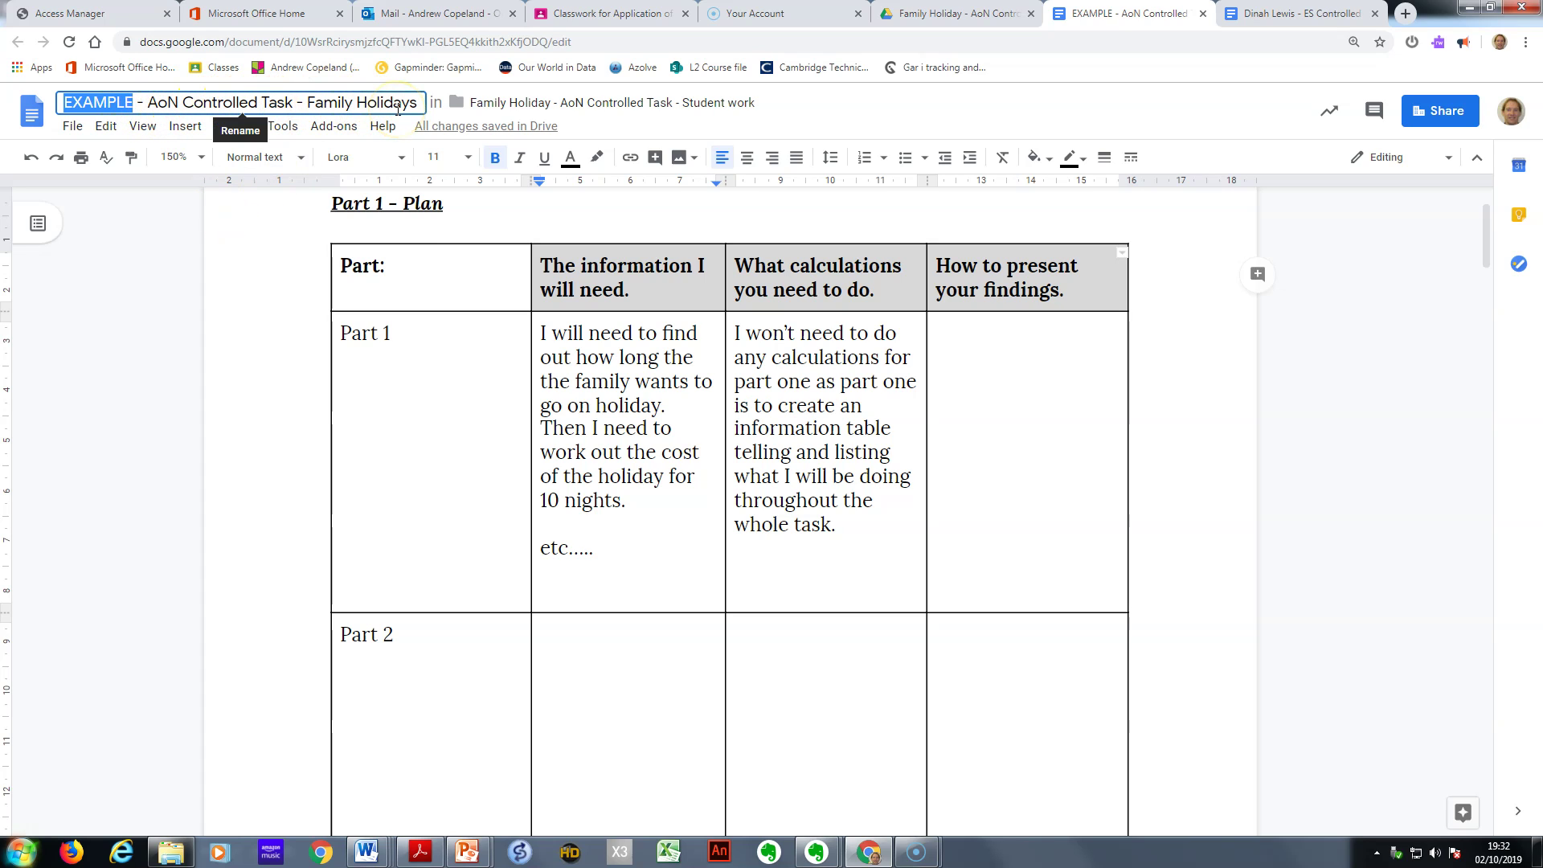
click(822, 525)
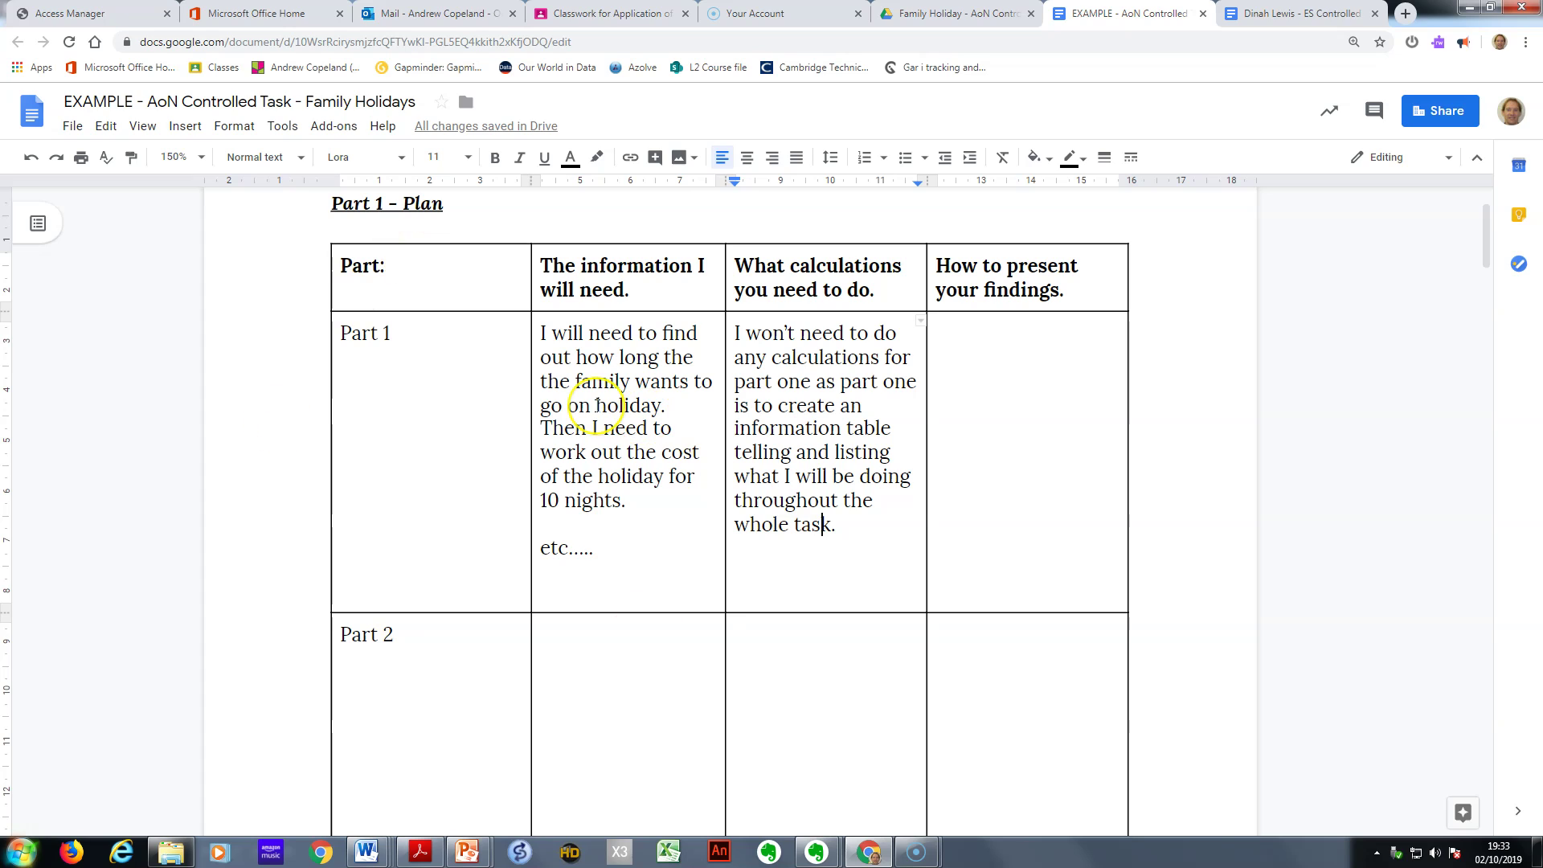